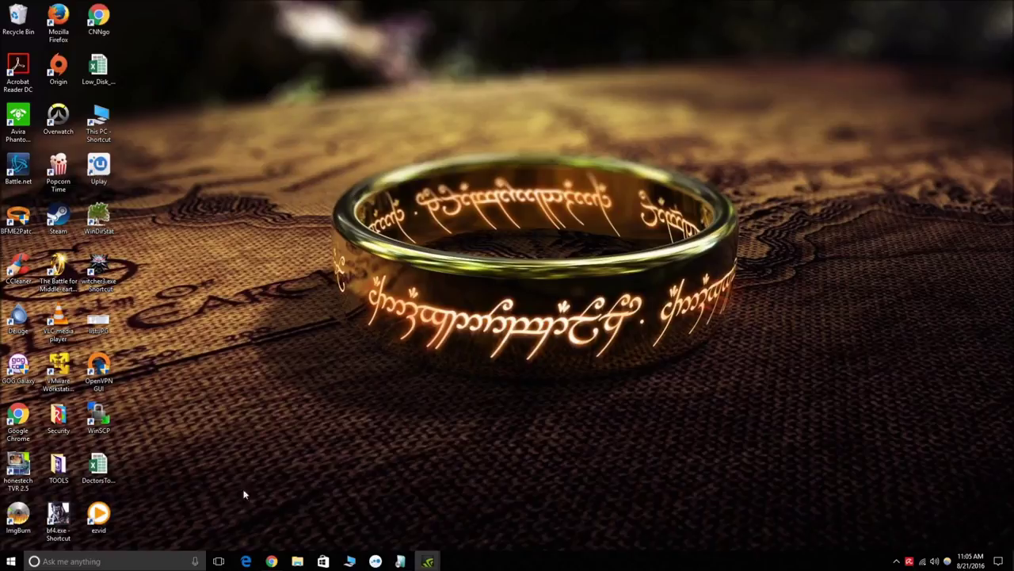
Step: Open Microsoft Edge and search for 'kodi'
click(246, 561)
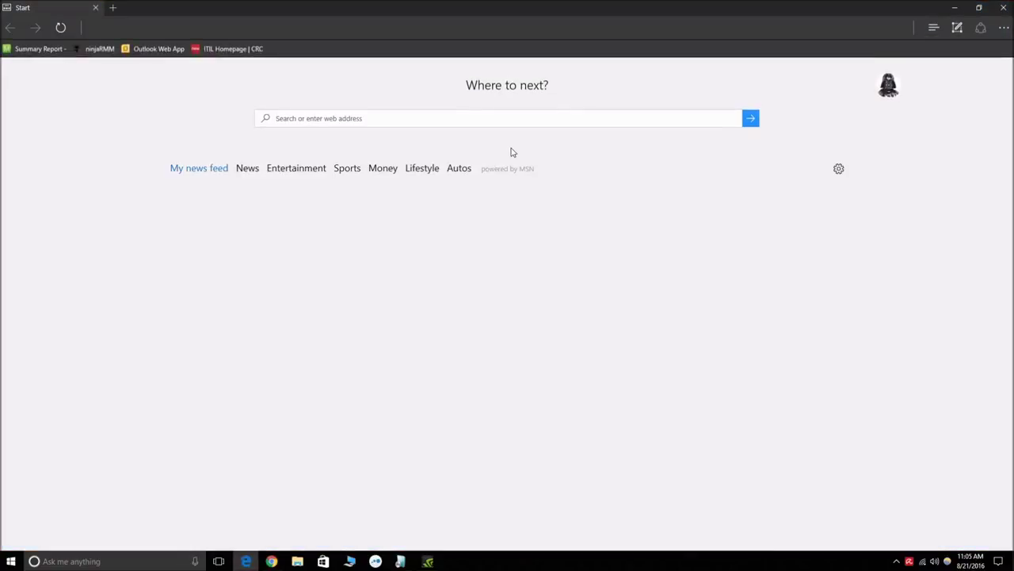
text(kodi.tv/)
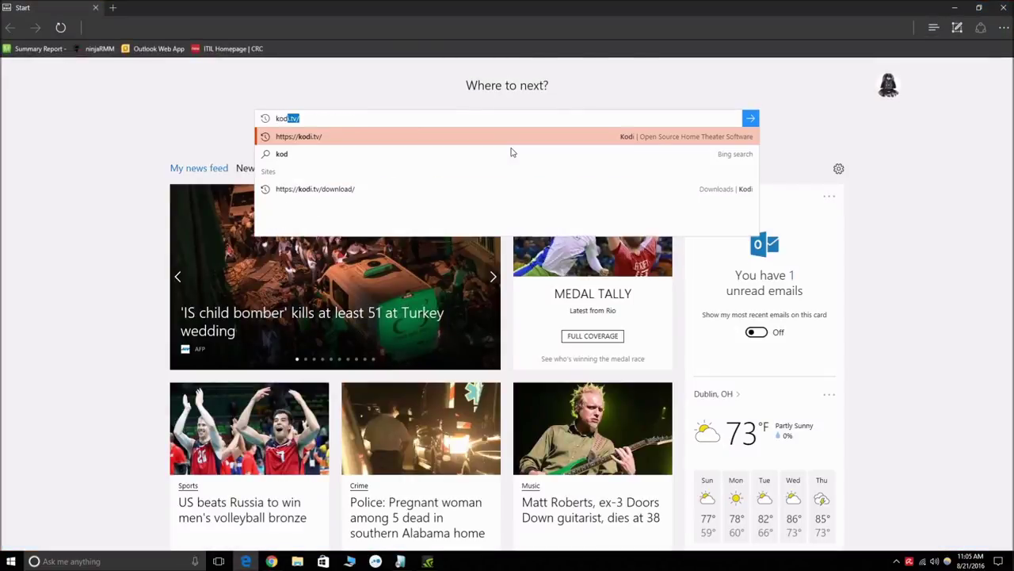
key(Return)
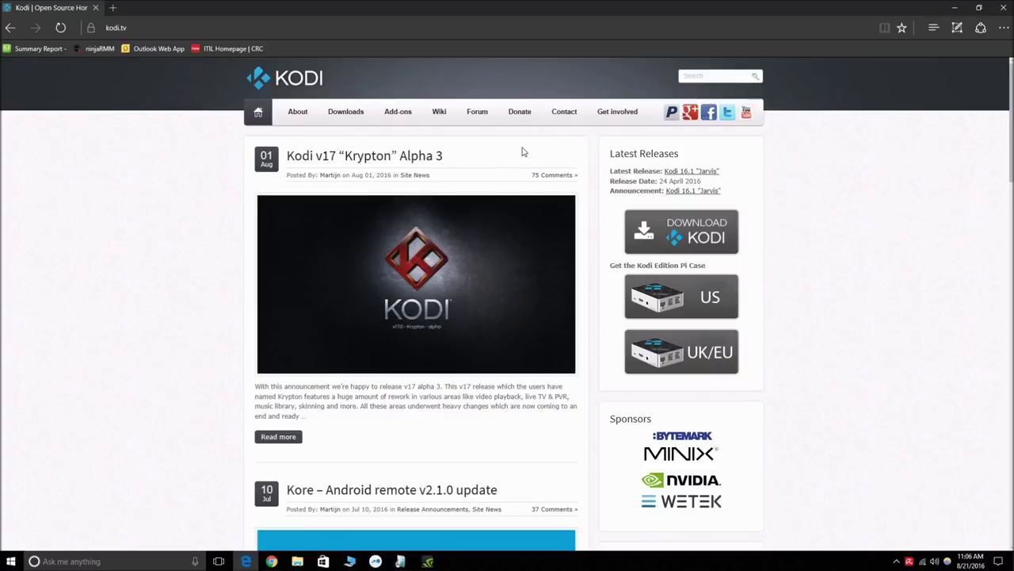
Step: Download the Kodi 17.0 Krypton beta1 Windows installer from kodi.tv's Development builds section
click(350, 115)
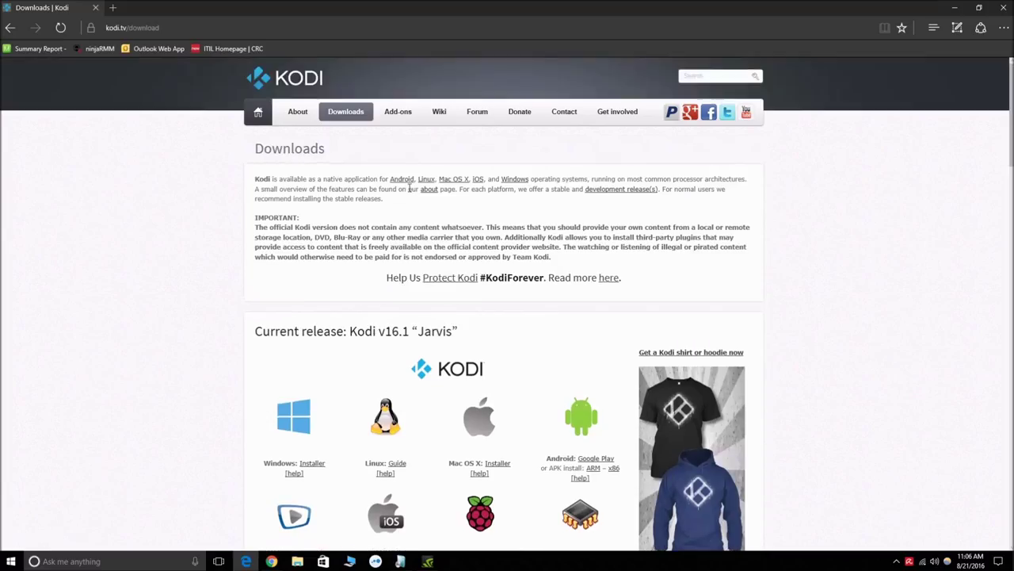
scroll(154, 261, down, 10)
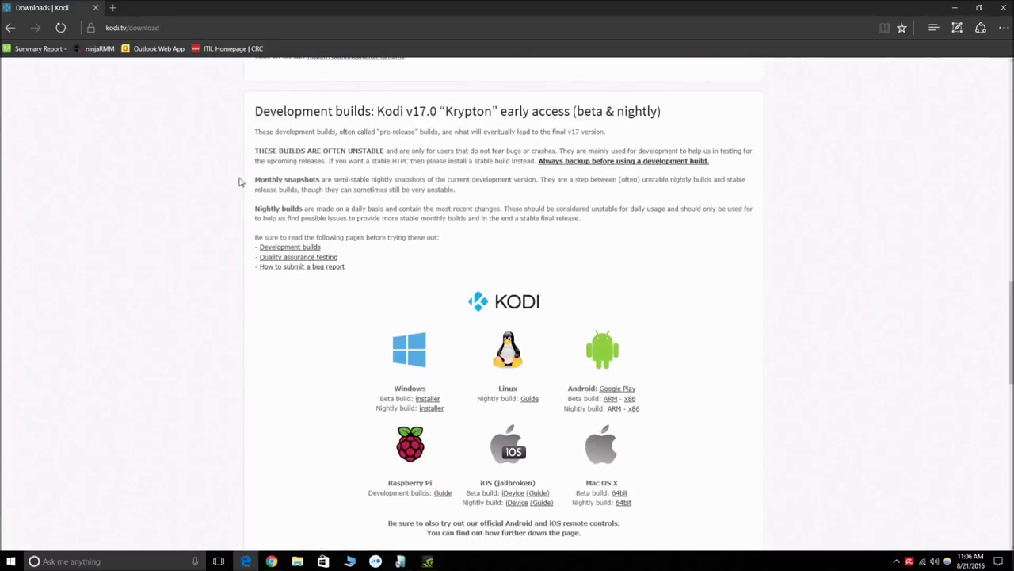
scroll(453, 324, down, 2)
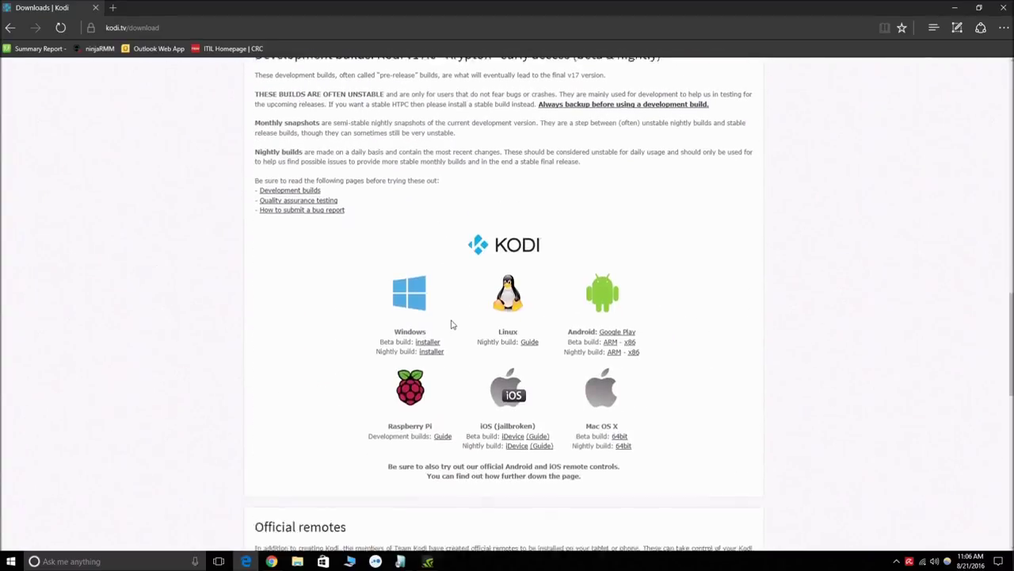
scroll(455, 325, up, 1)
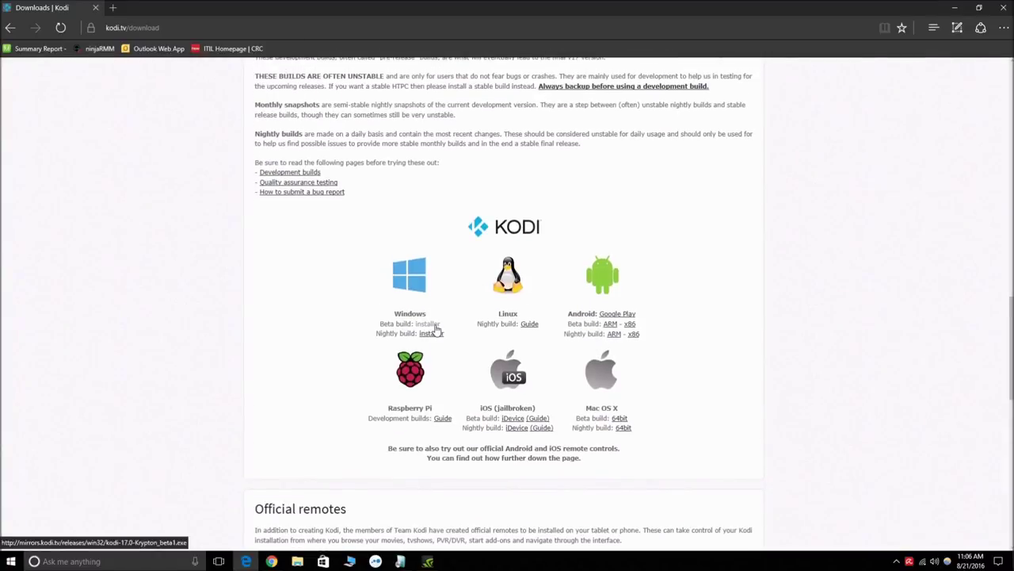
scroll(435, 328, up, 1)
scroll(435, 328, down, 1)
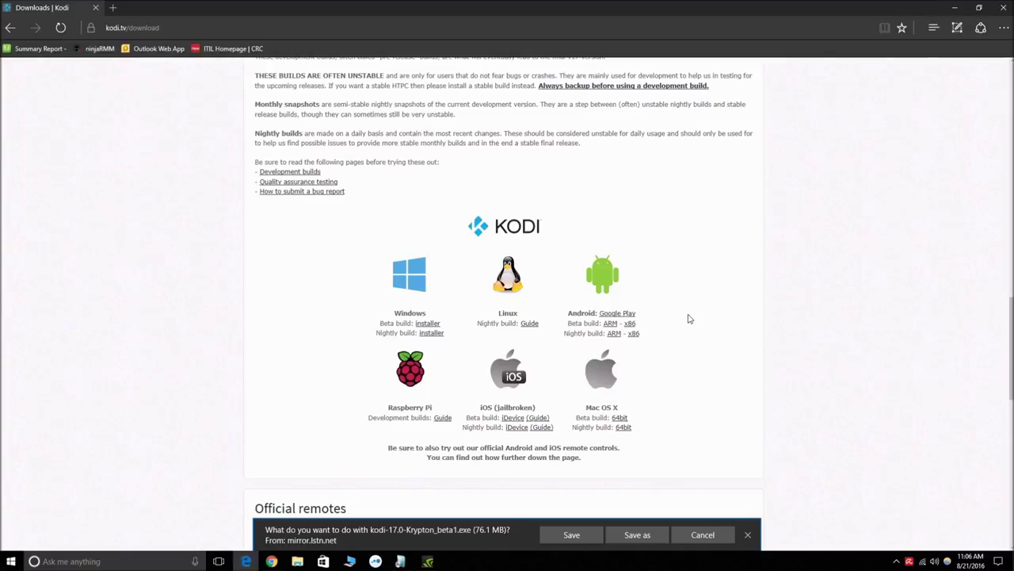
click(571, 535)
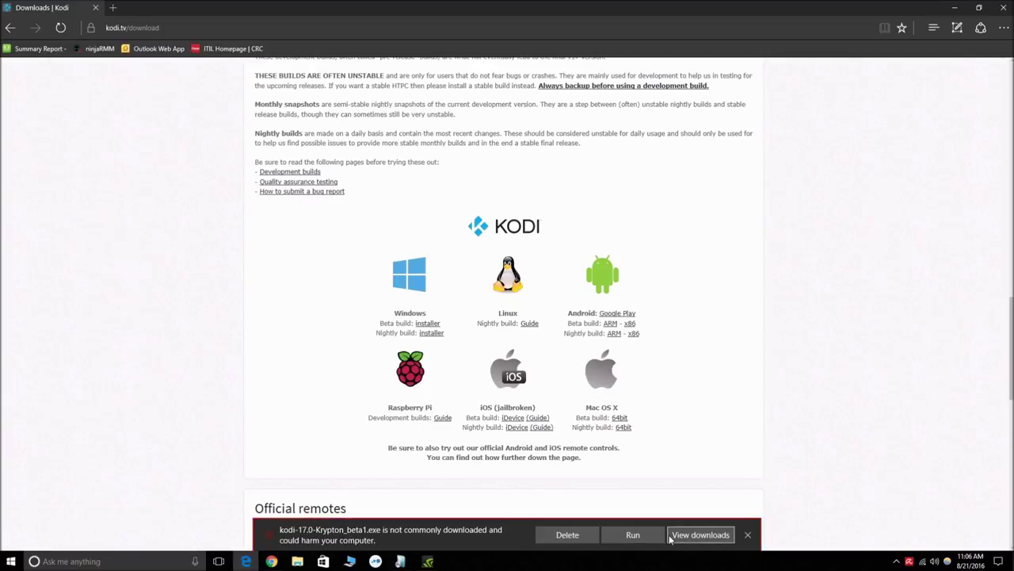
Step: Run the downloaded Kodi installer, allowing it past the unrecognized-app warning with Run anyway
click(642, 537)
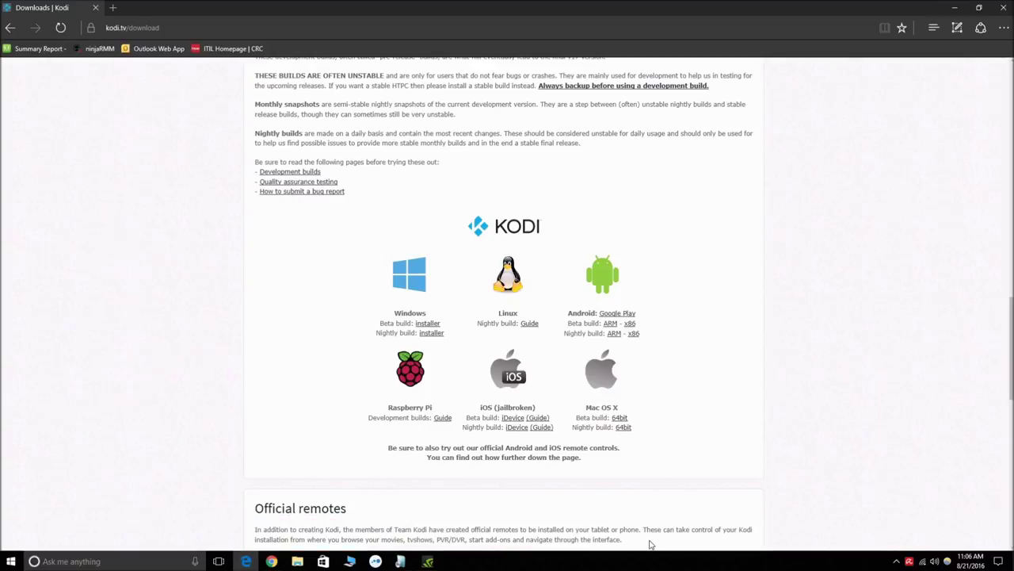
click(398, 277)
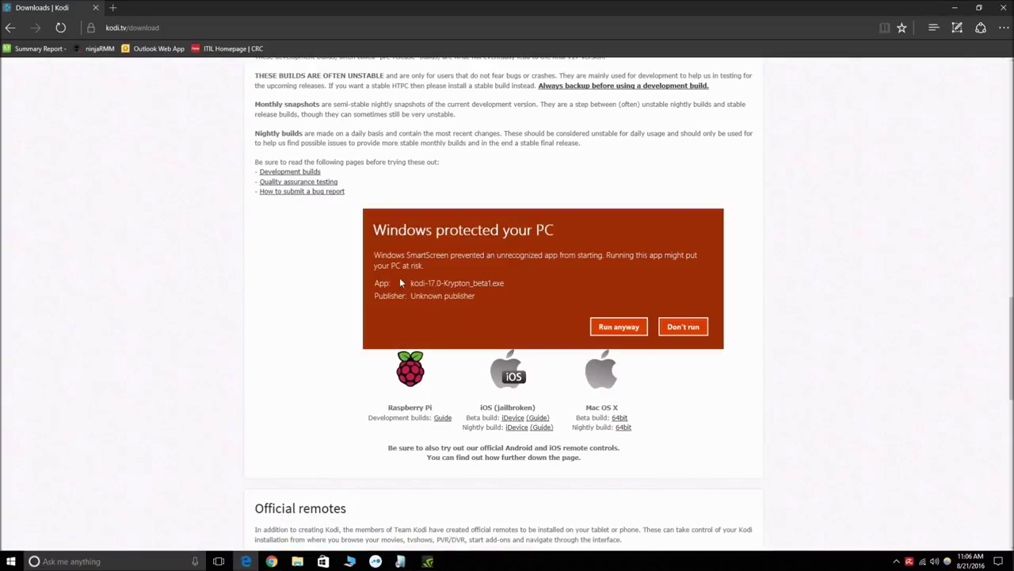
click(634, 326)
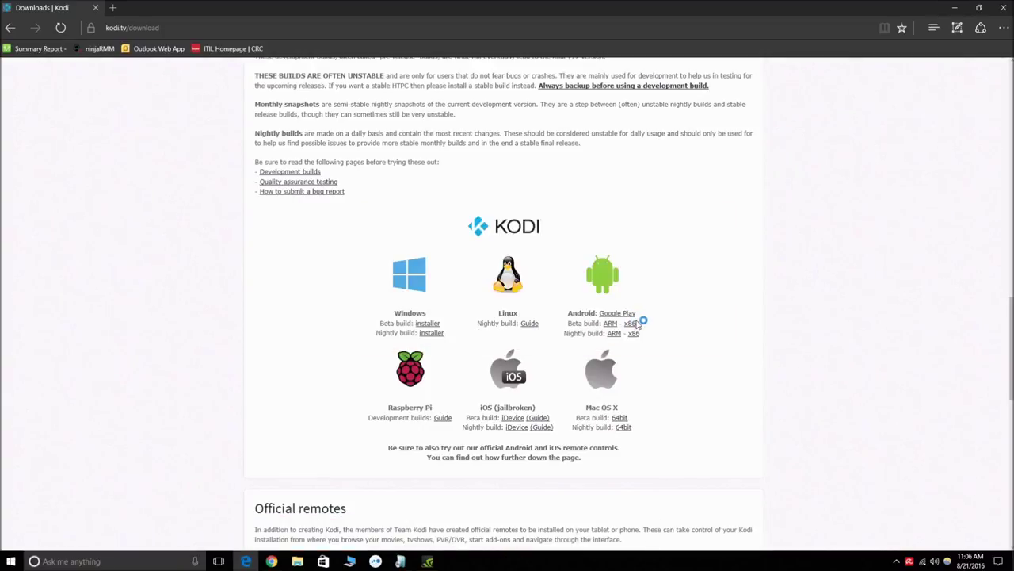
Step: Install Kodi with the license accepted, full components and default folders, set to run when finished
click(568, 367)
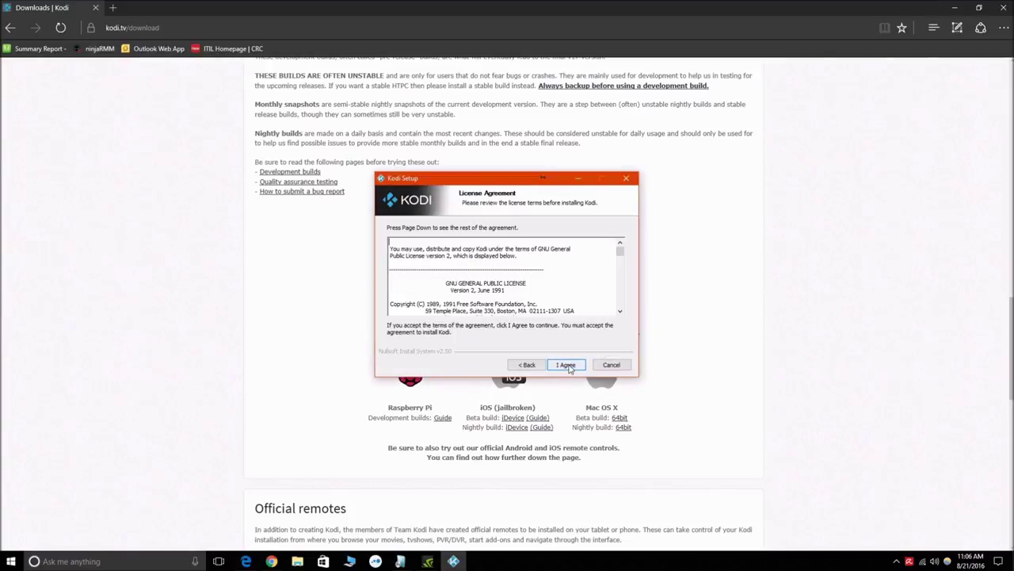
click(568, 367)
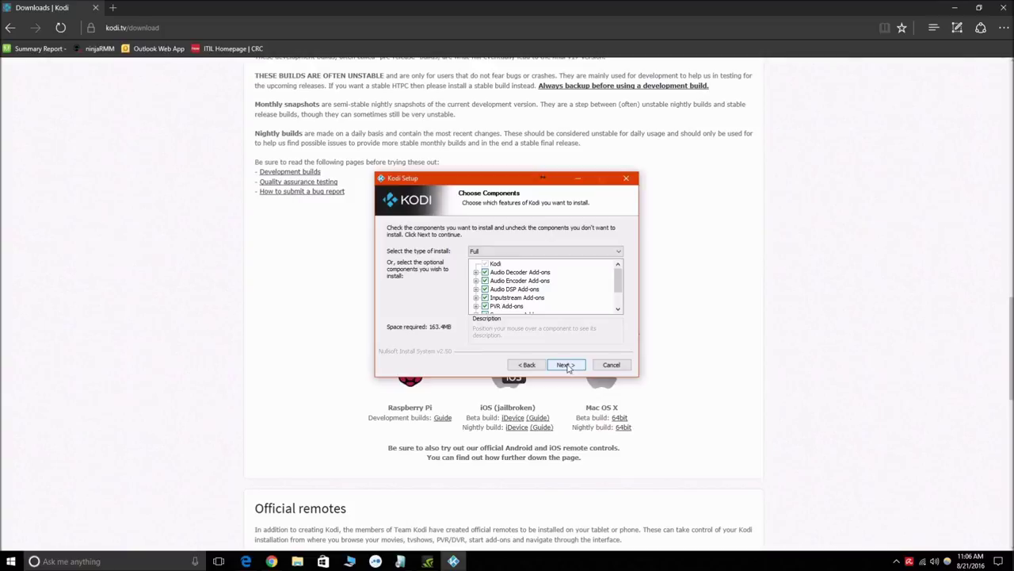
click(567, 367)
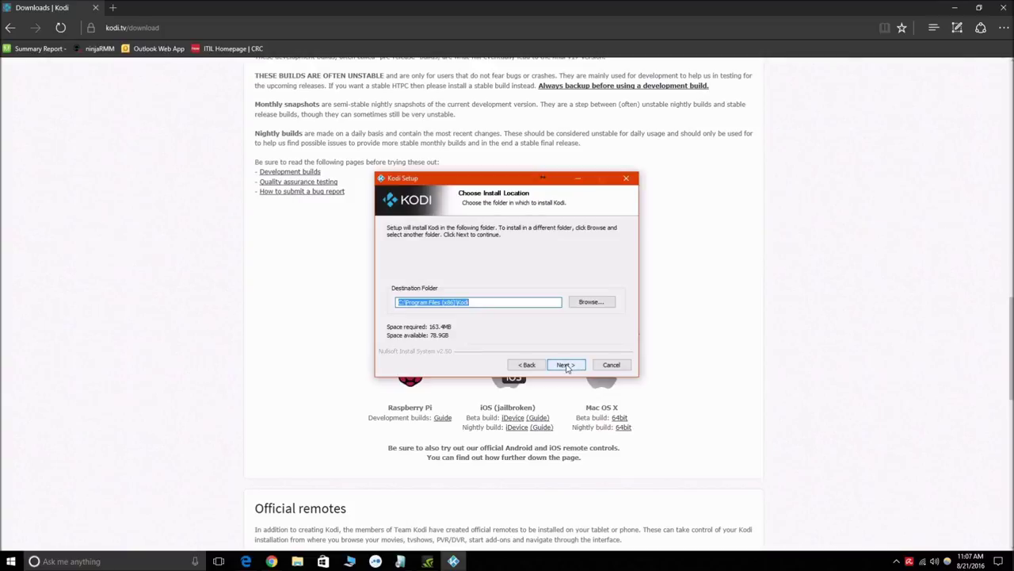
click(567, 367)
click(567, 367)
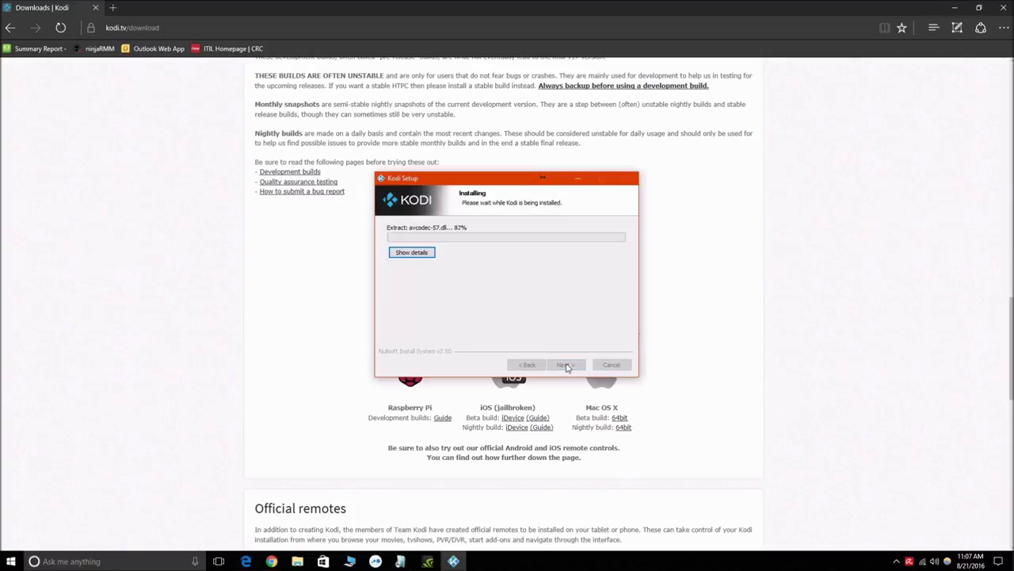
click(1004, 7)
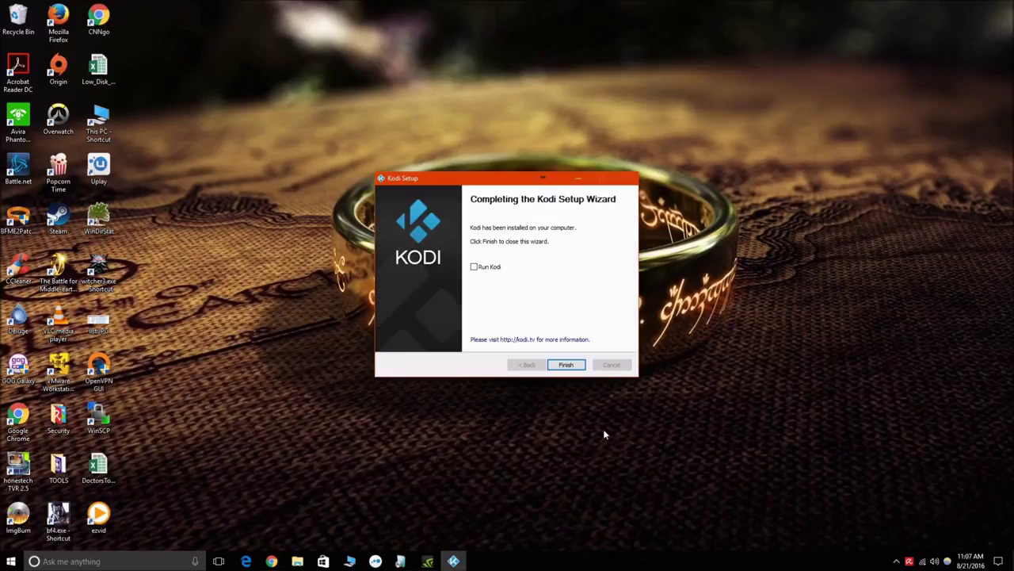
click(489, 267)
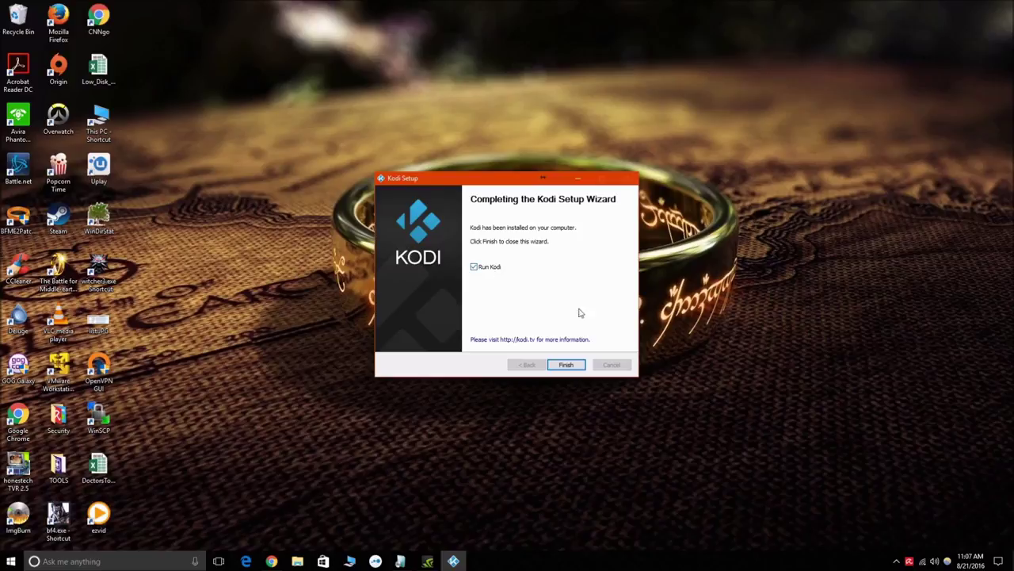
Step: Finish setup and switch on Unknown sources under System settings > Add-ons, confirming the warning
click(568, 365)
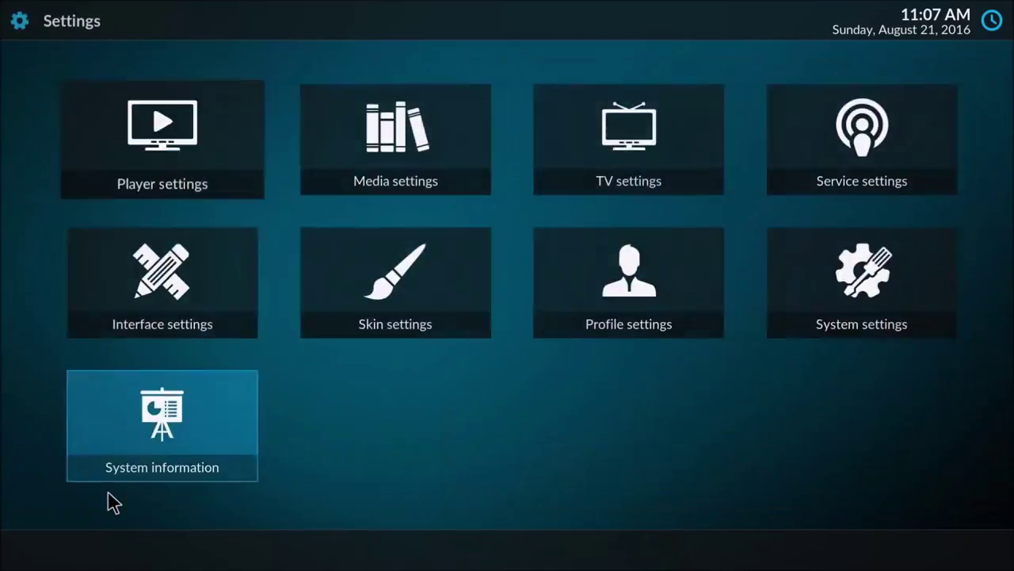
click(869, 292)
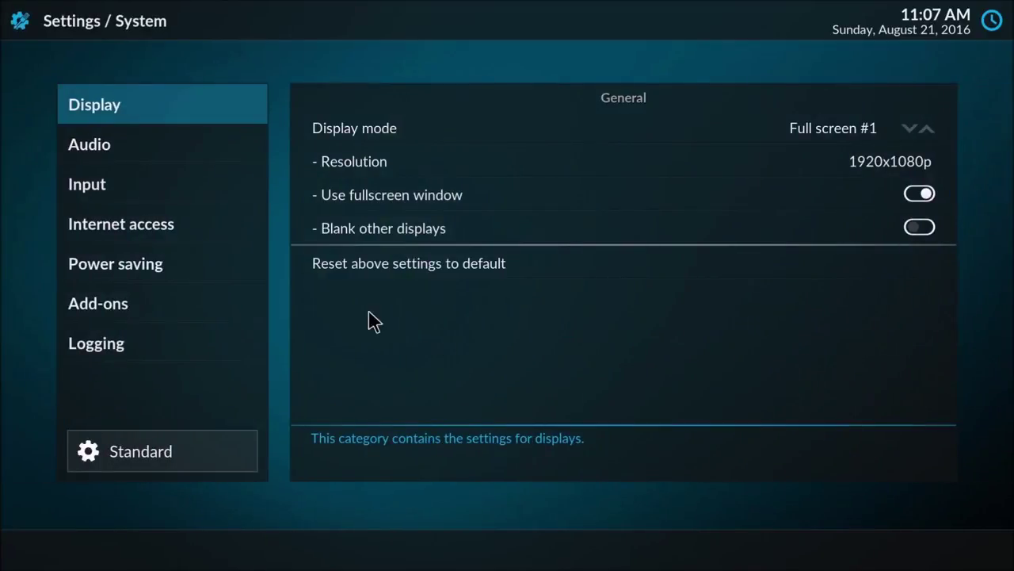
click(258, 313)
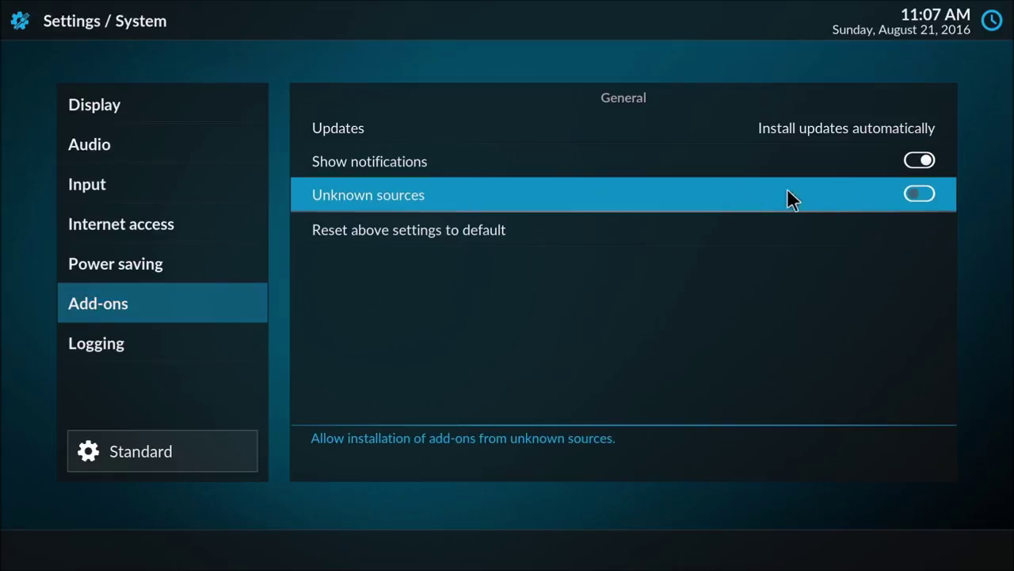
click(922, 196)
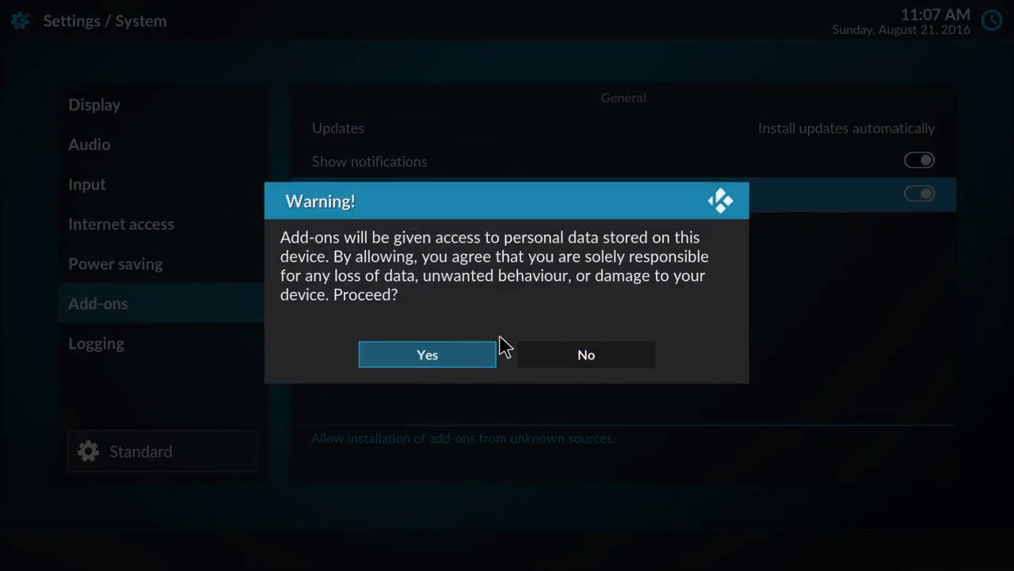
click(419, 357)
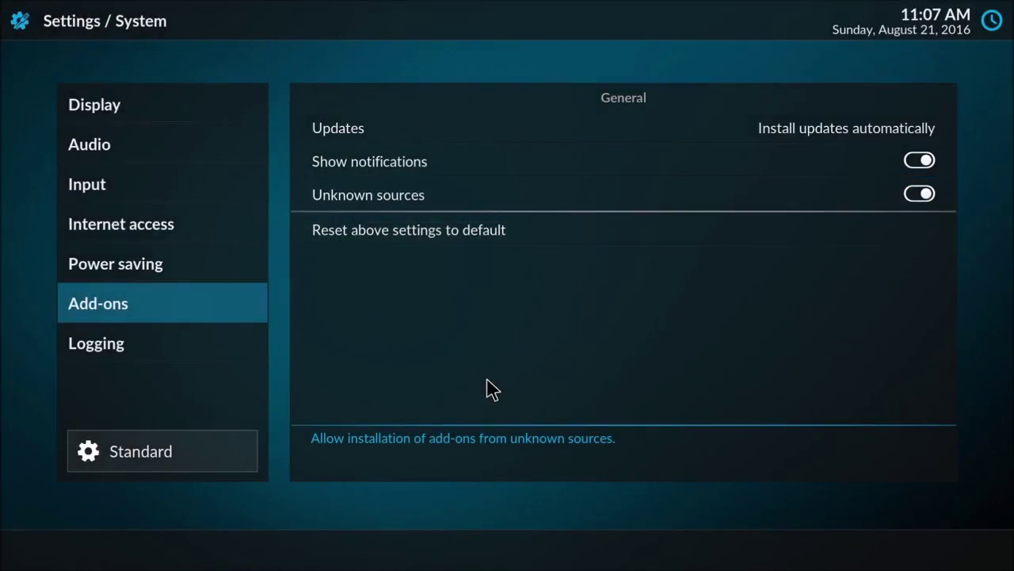
key(Escape)
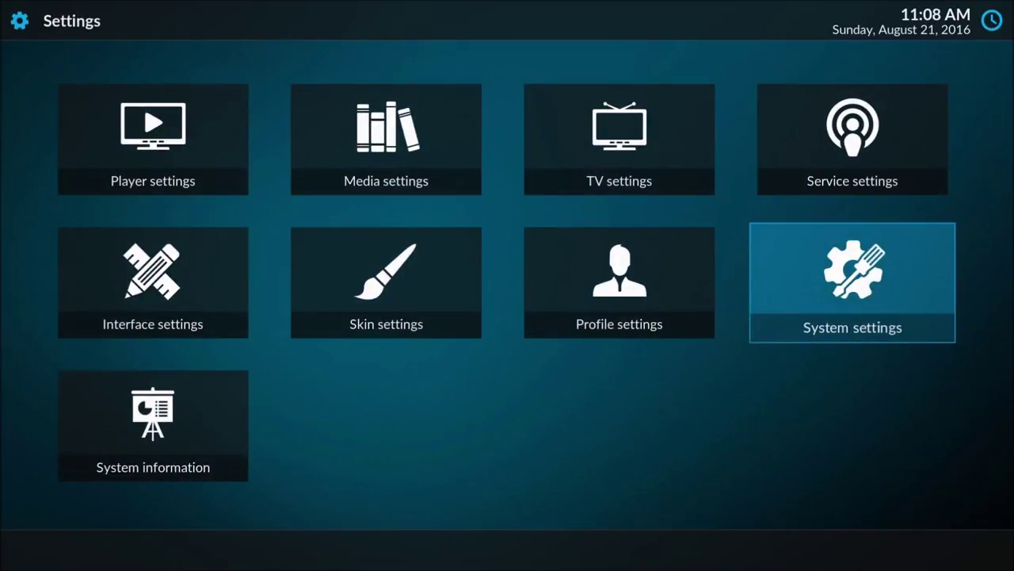
key(Escape)
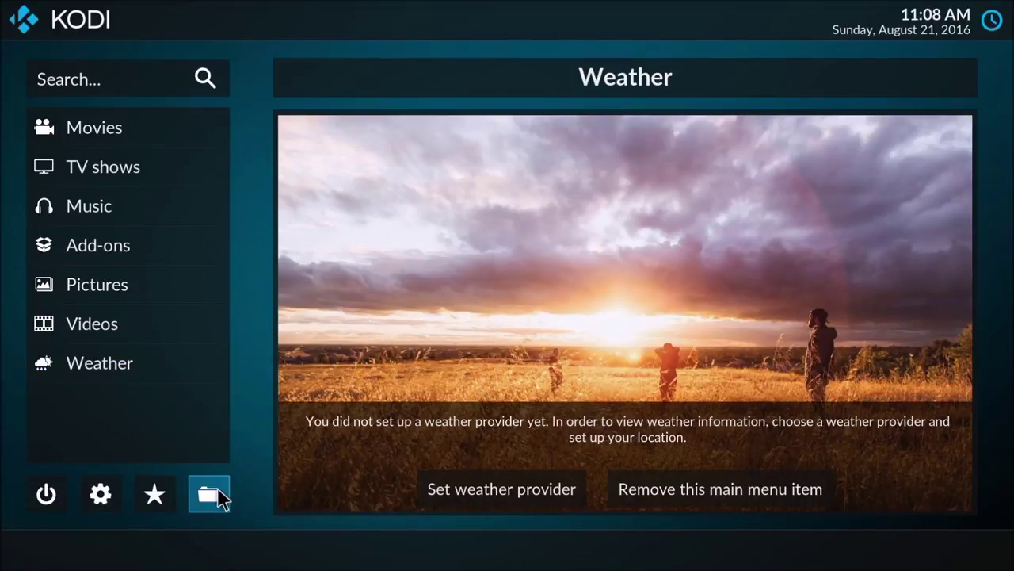
click(221, 487)
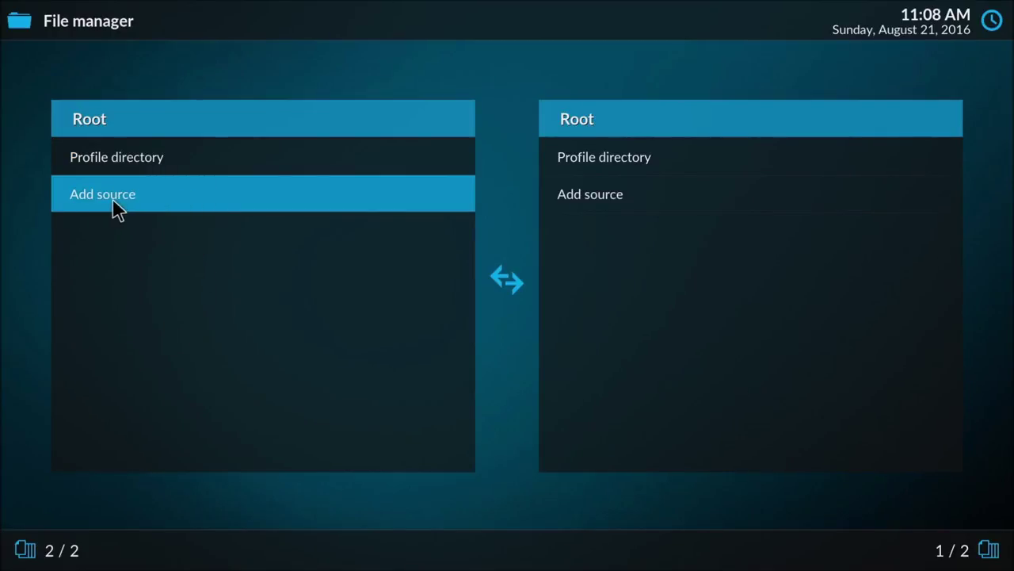
click(112, 197)
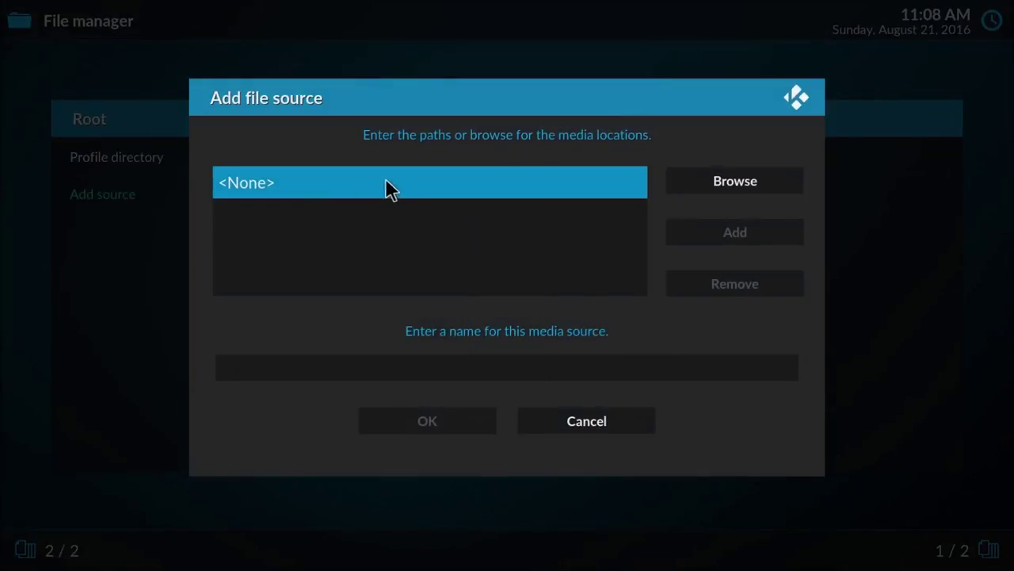
click(287, 185)
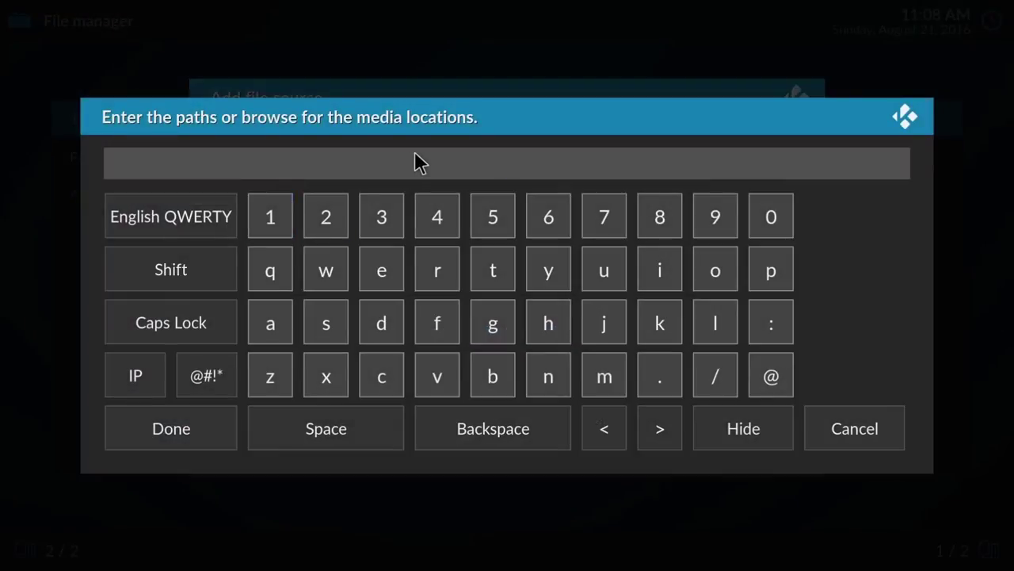
text(http://fusion.)
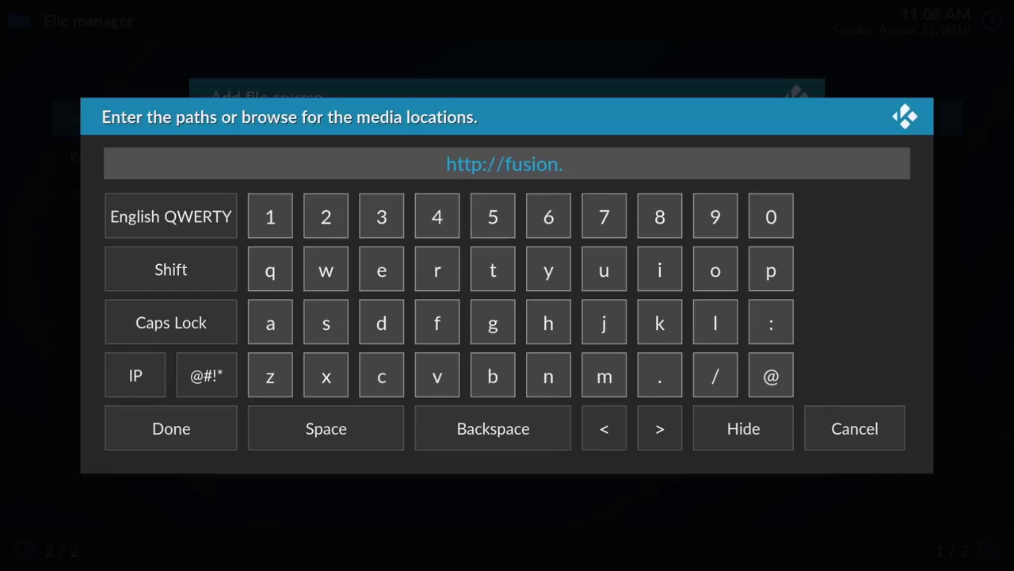
text(tvaddons.ag)
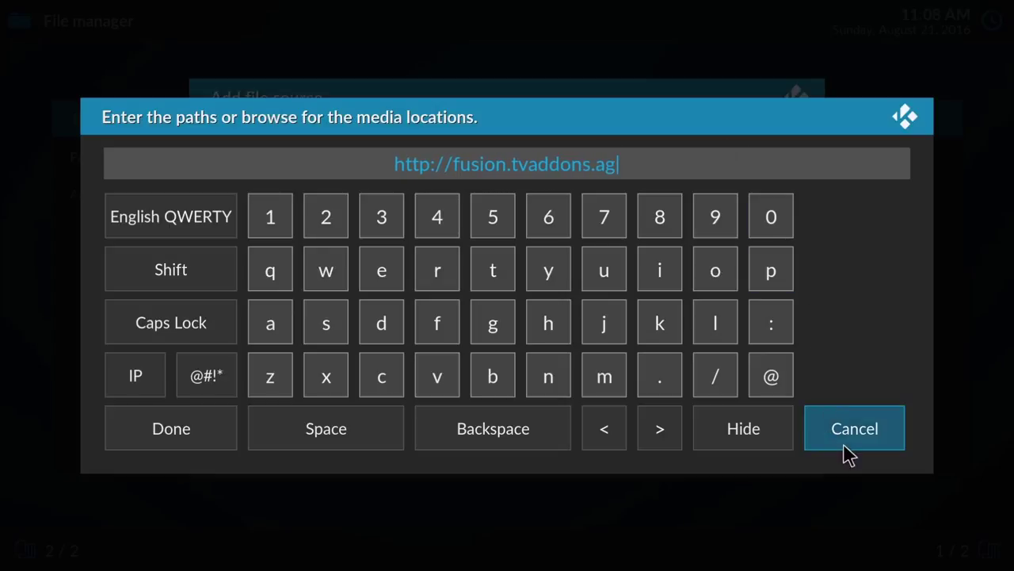
click(173, 434)
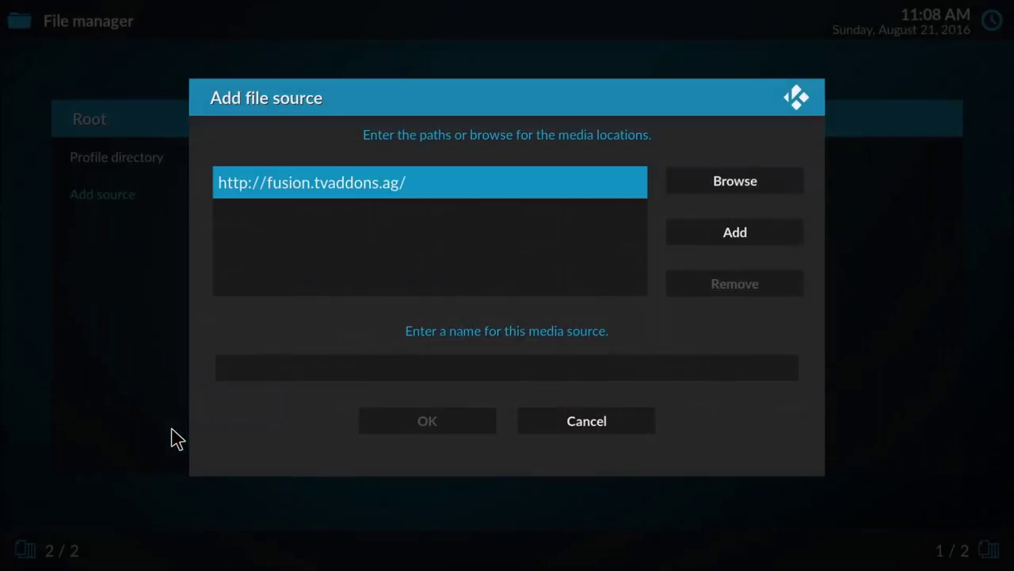
Step: Name the new source Fusion and save it
click(458, 377)
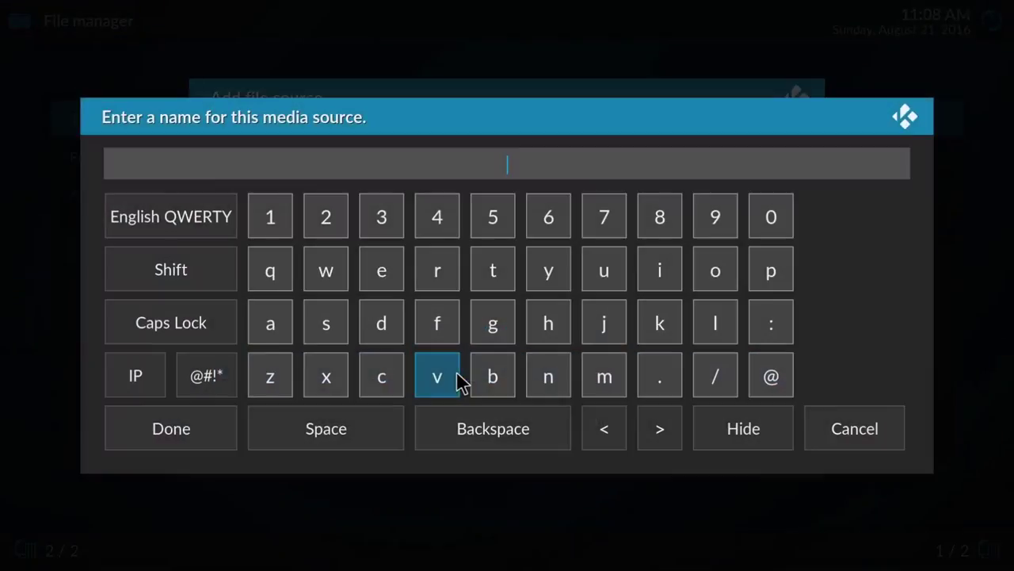
text(Fusion)
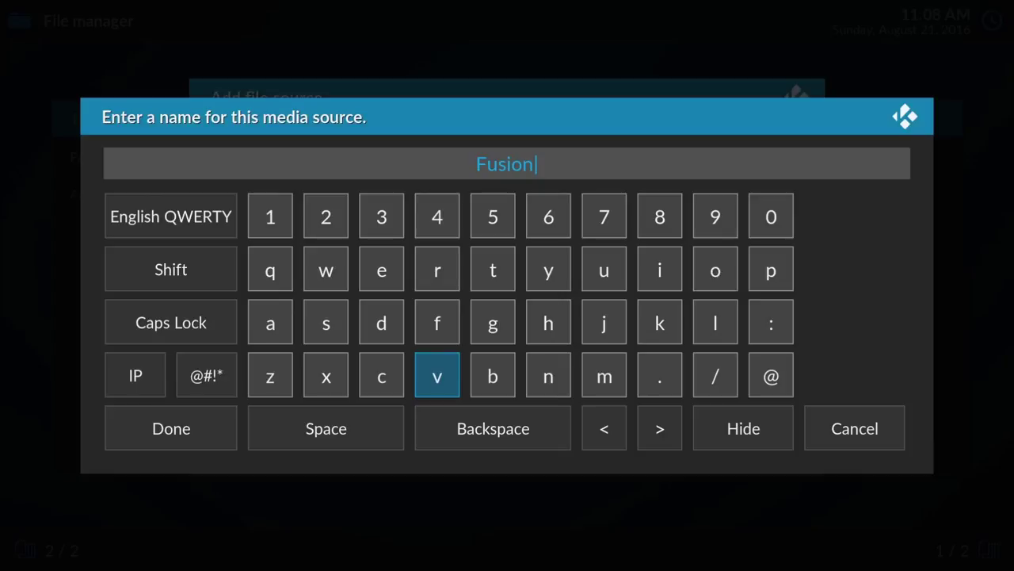
click(171, 436)
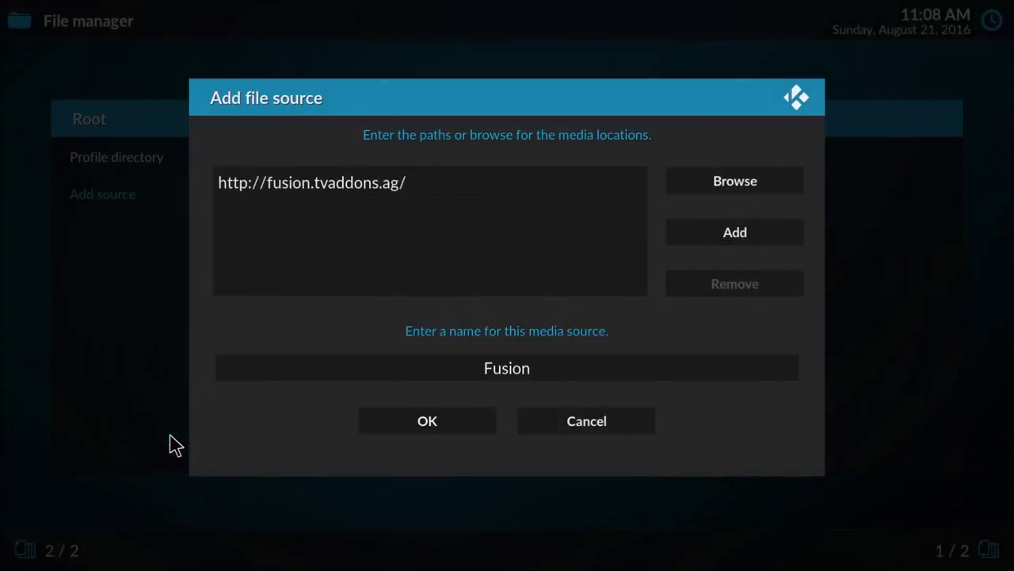
click(421, 422)
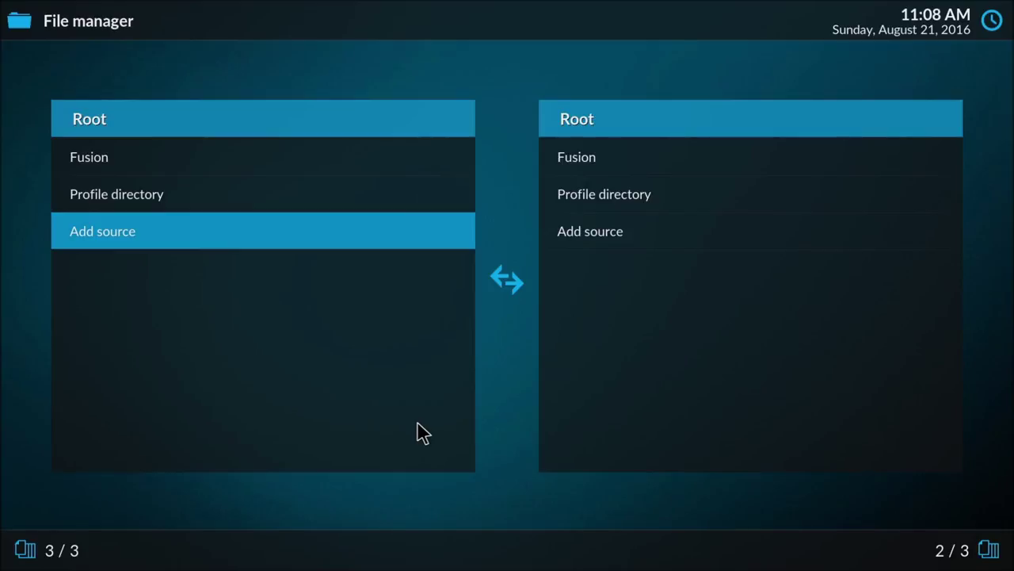
Step: Install plugin.program.addoninstaller from the Fusion start-here zip, then launch Addon Installer
key(Escape)
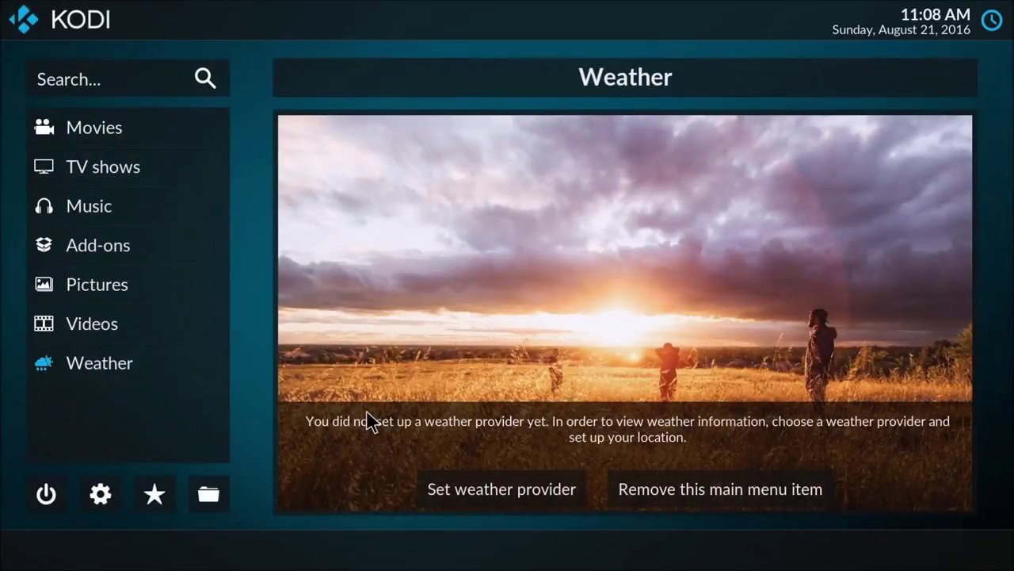
mouse_move(142, 252)
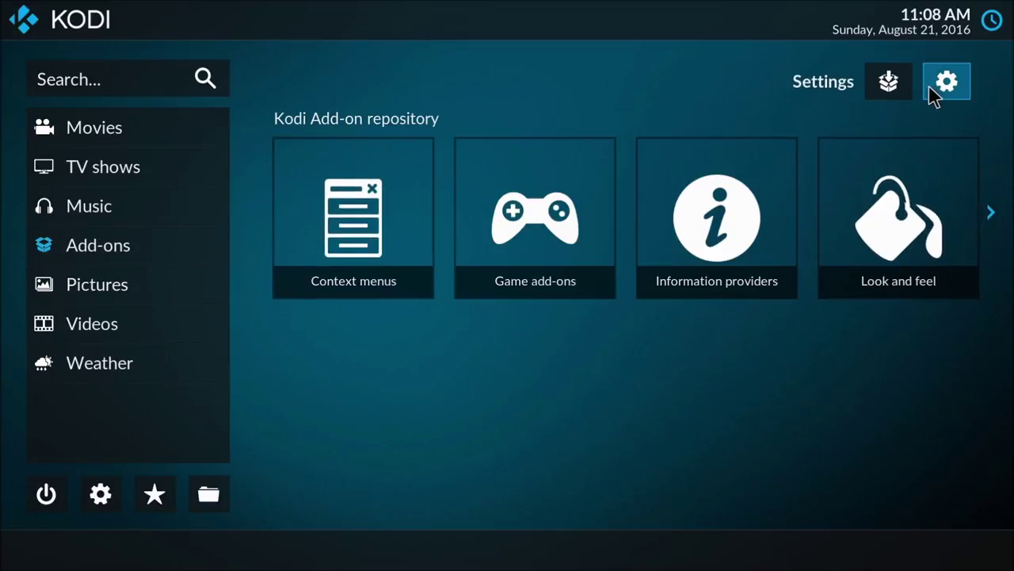
click(888, 86)
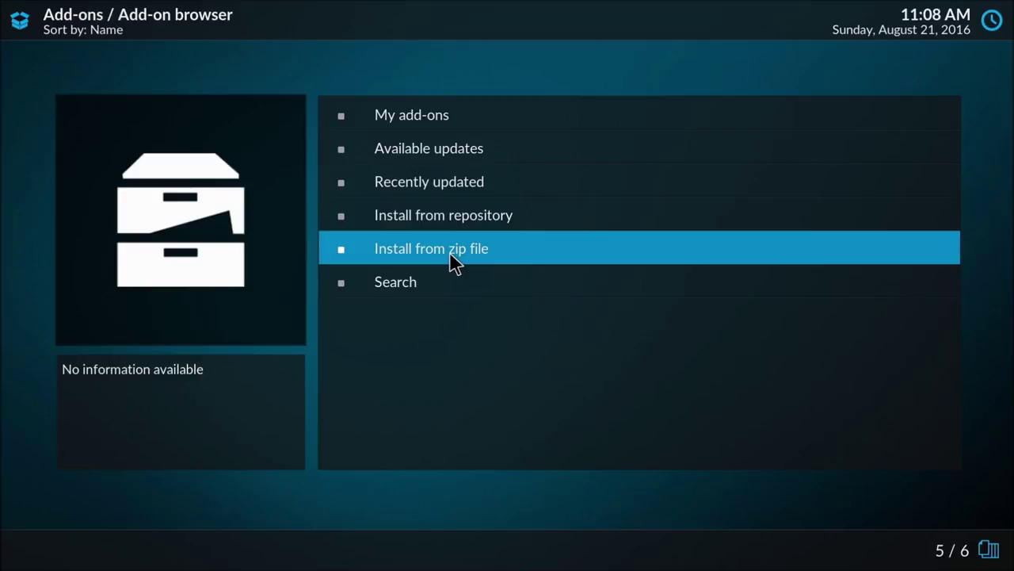
click(450, 251)
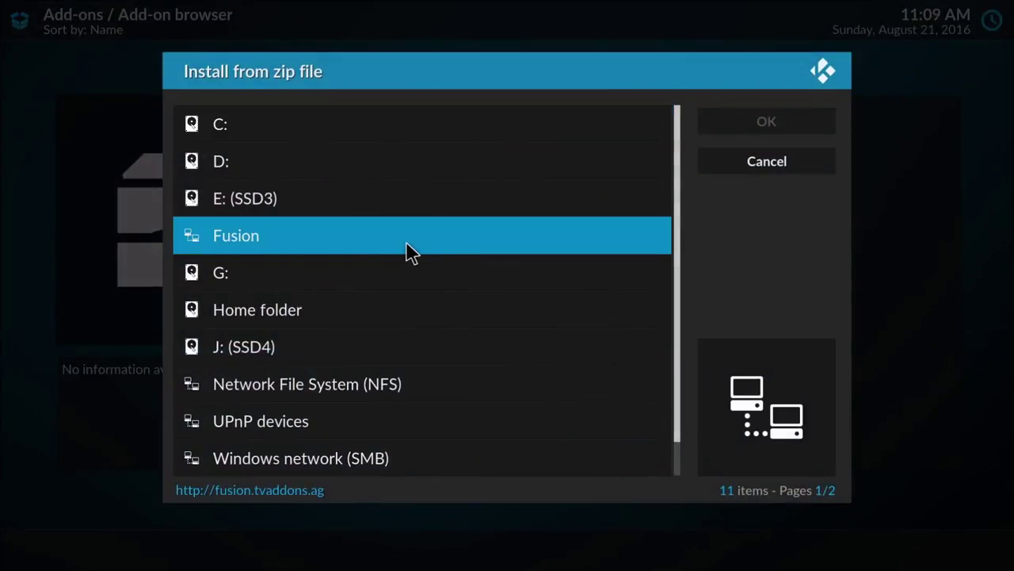
click(260, 239)
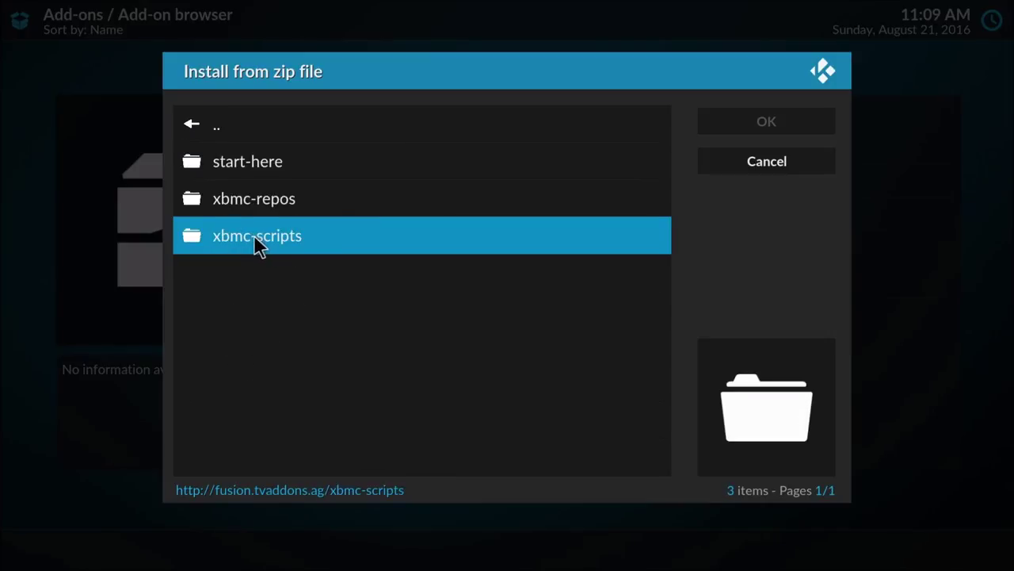
click(278, 162)
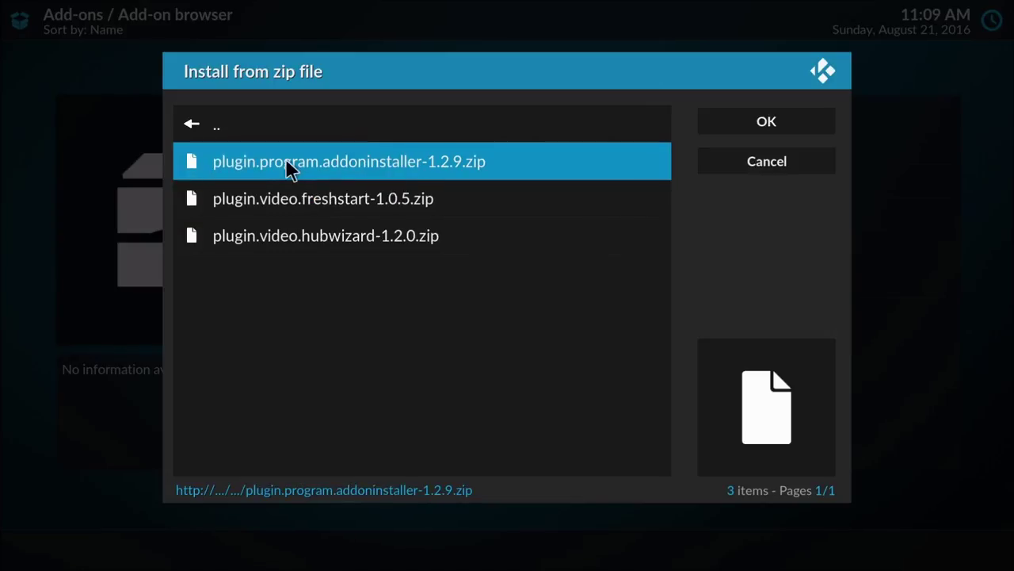
click(392, 161)
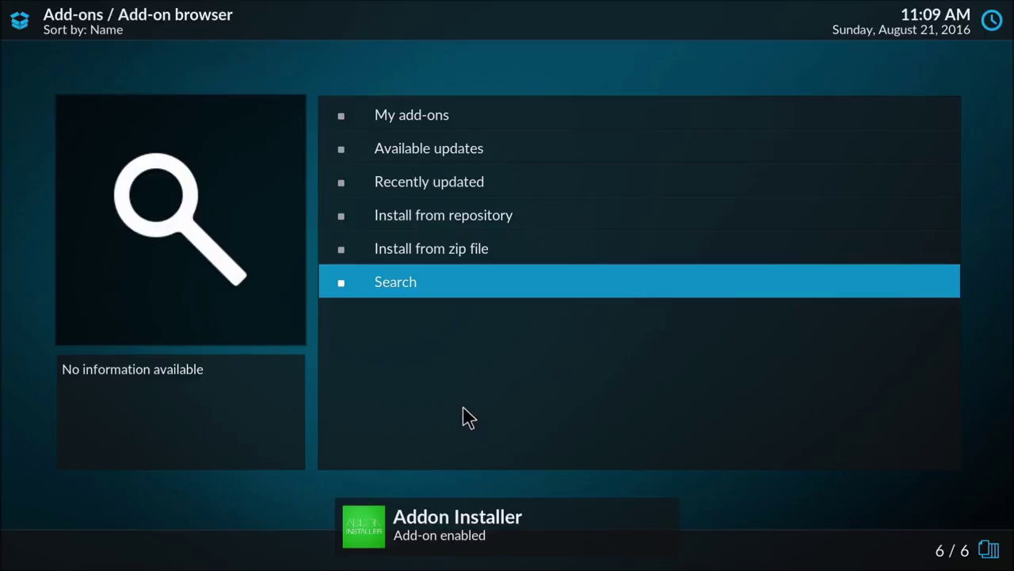
right_click(460, 414)
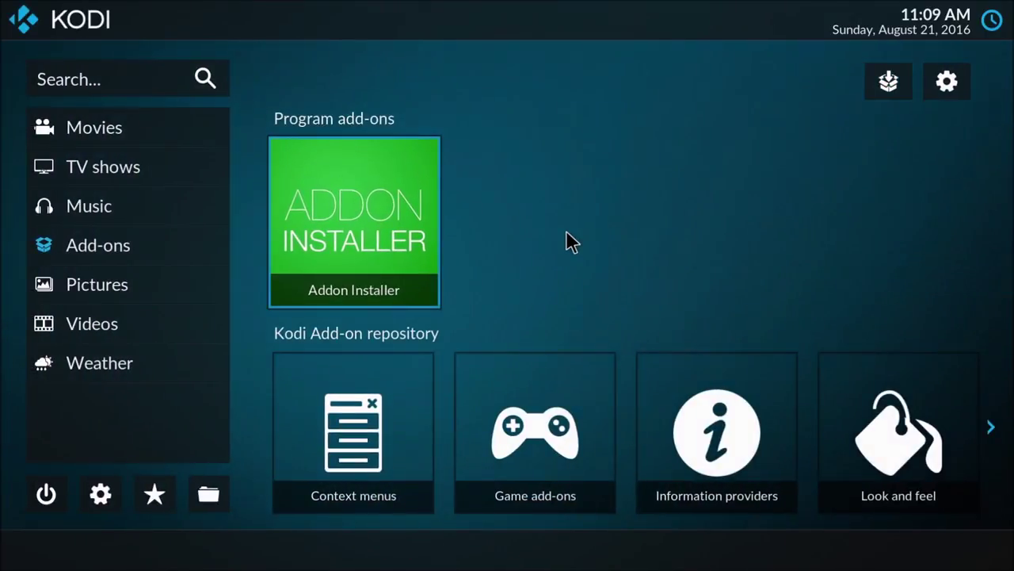
click(373, 203)
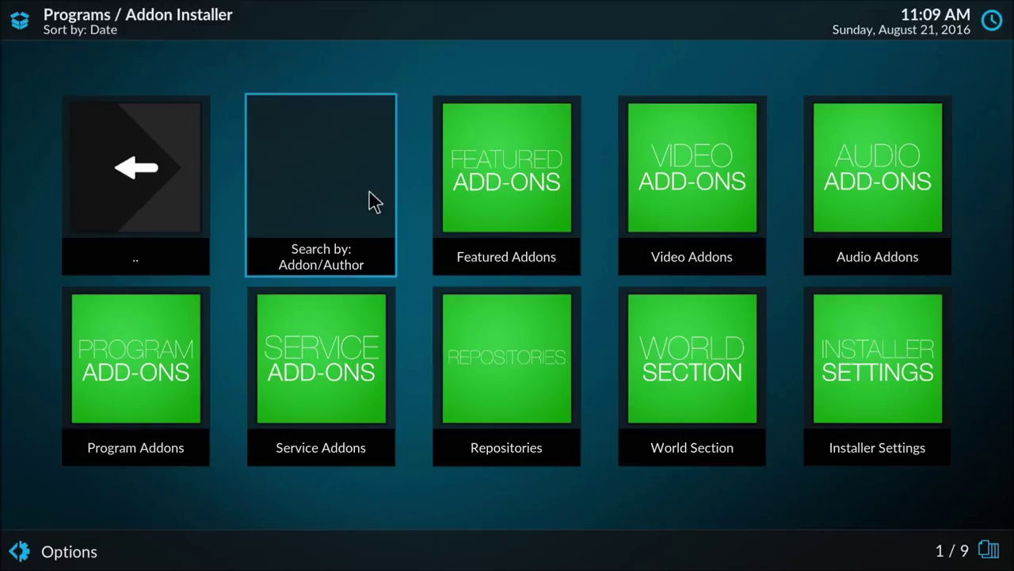
Step: Install the Phoenix add-on and its repository from Addon Installer's Featured Addons
click(527, 159)
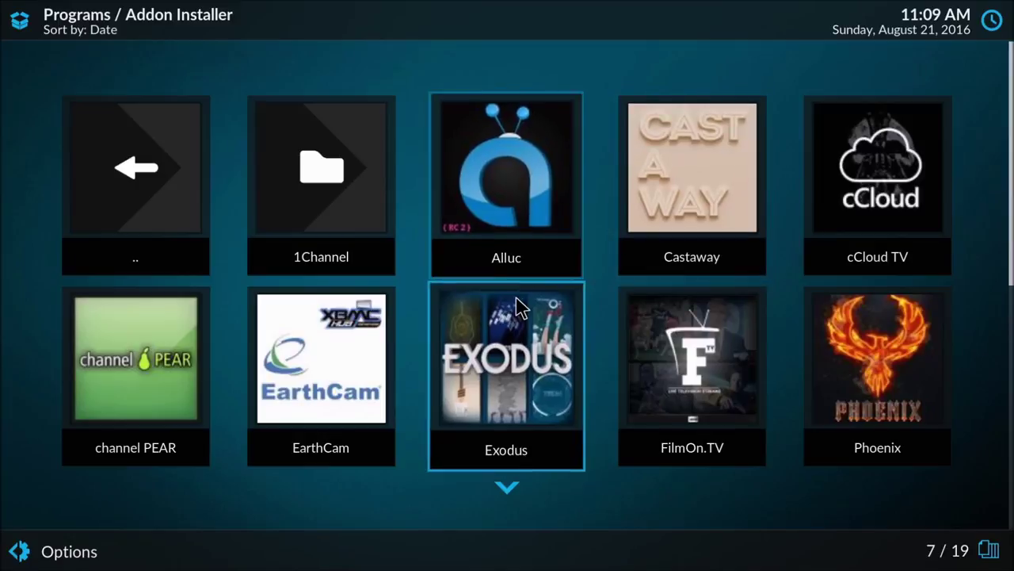
click(899, 378)
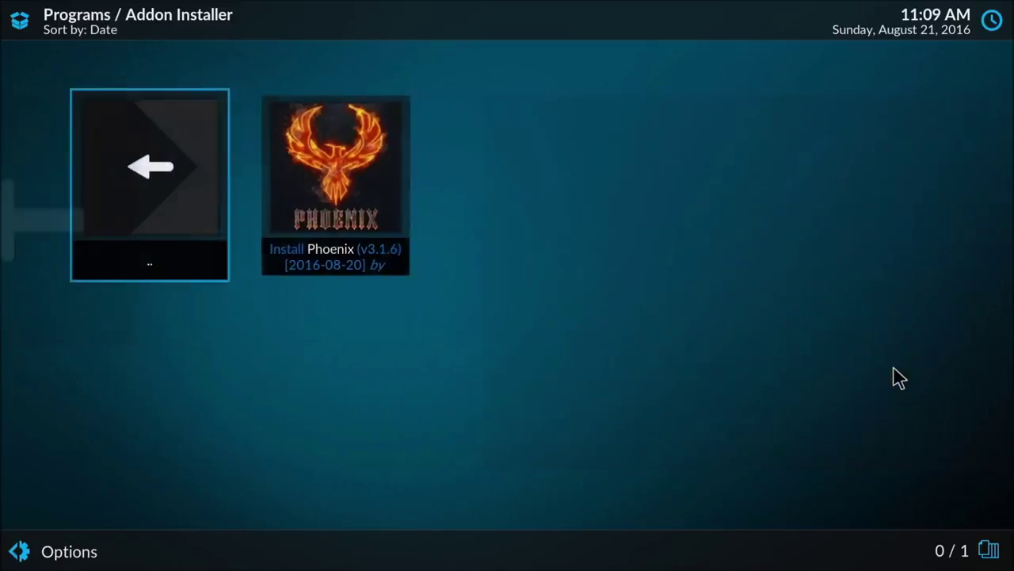
click(290, 150)
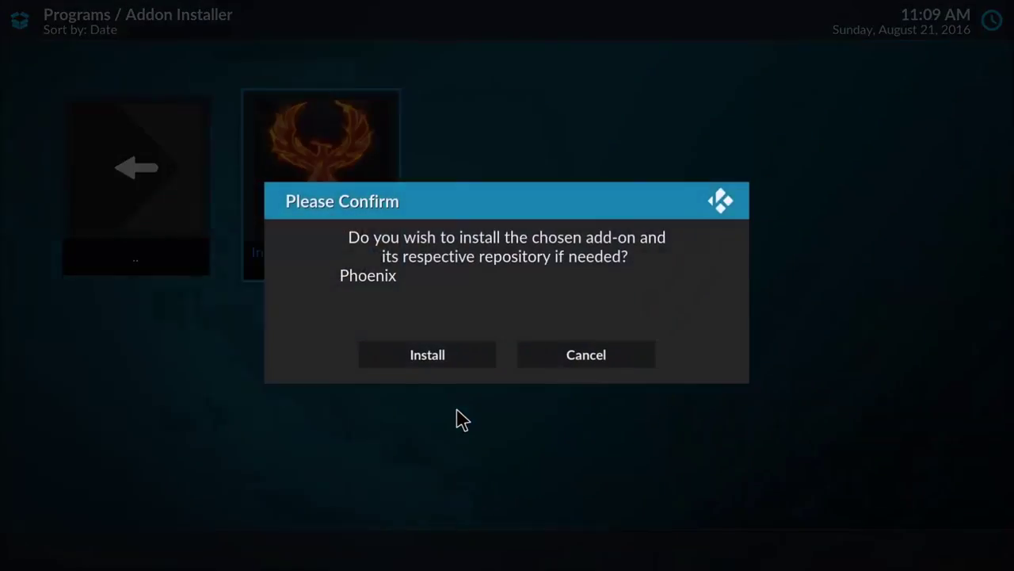
click(440, 353)
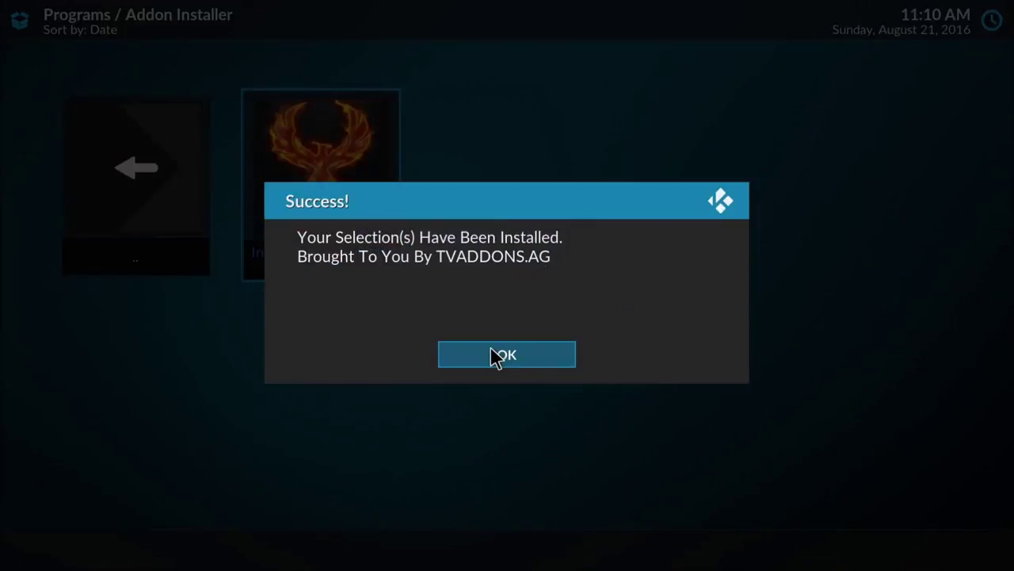
click(495, 357)
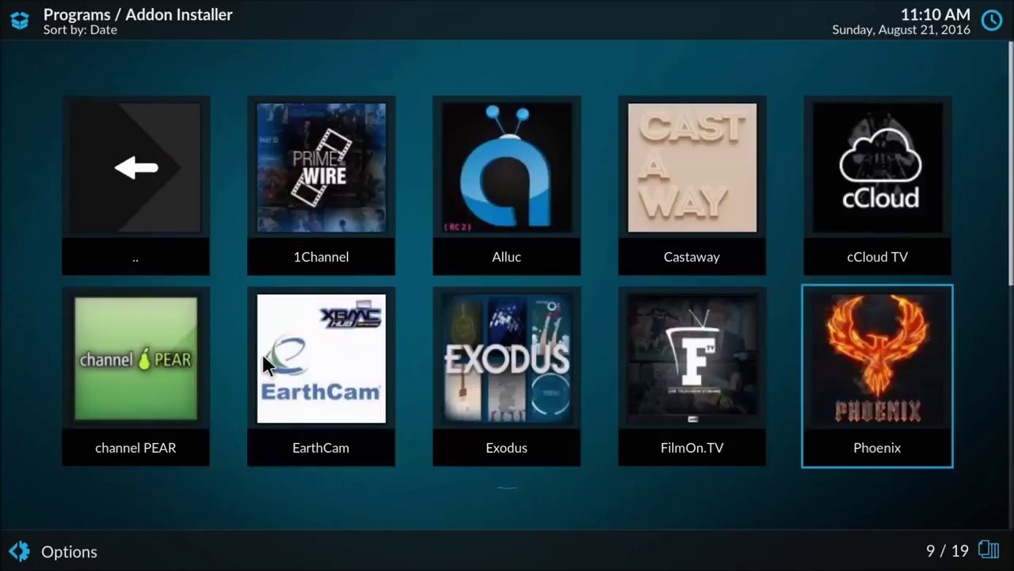
Step: Install Stream All The Sources v2.0.28 from the same list and return home
scroll(487, 297, down, 2)
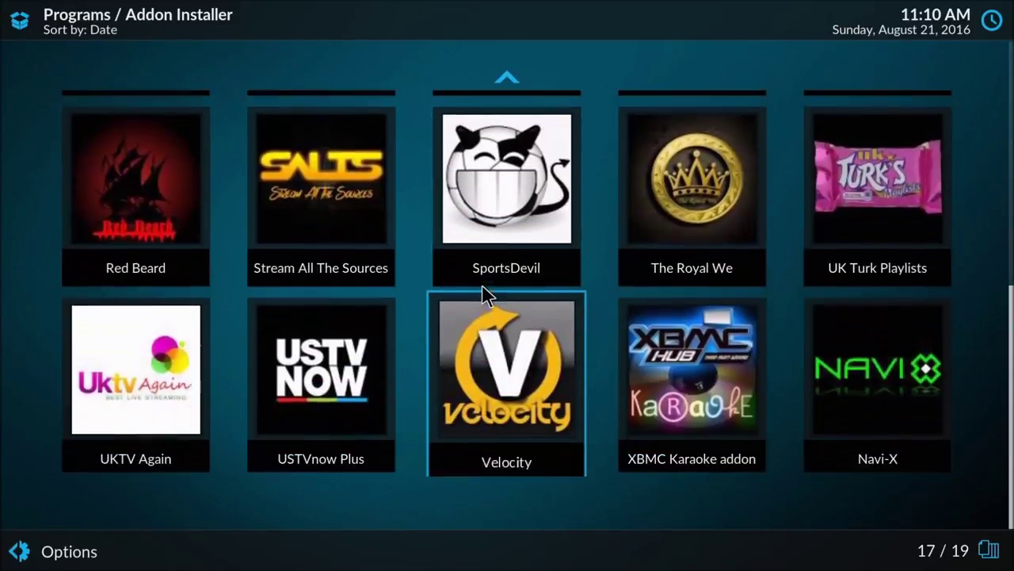
click(313, 198)
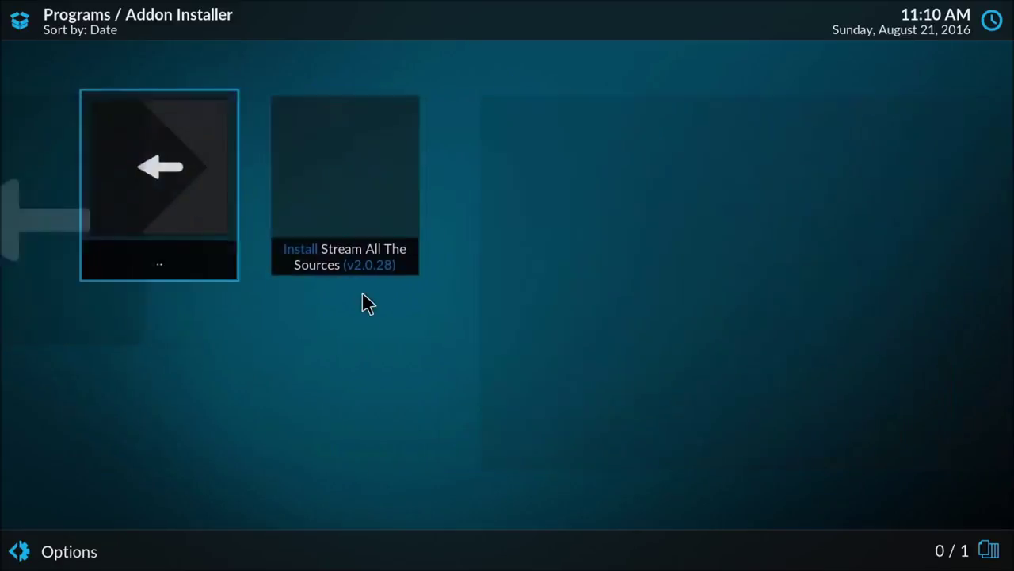
click(342, 161)
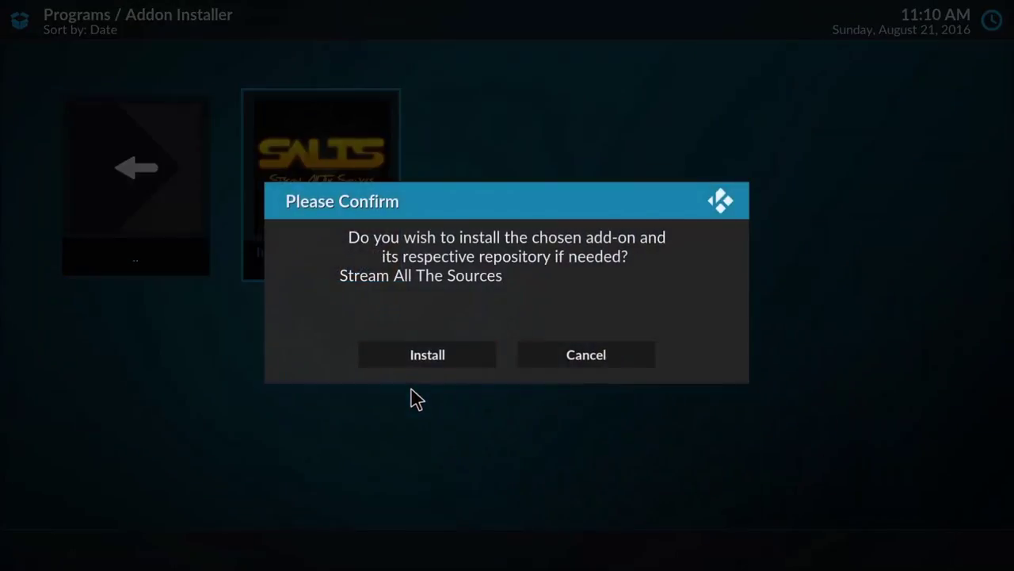
click(450, 361)
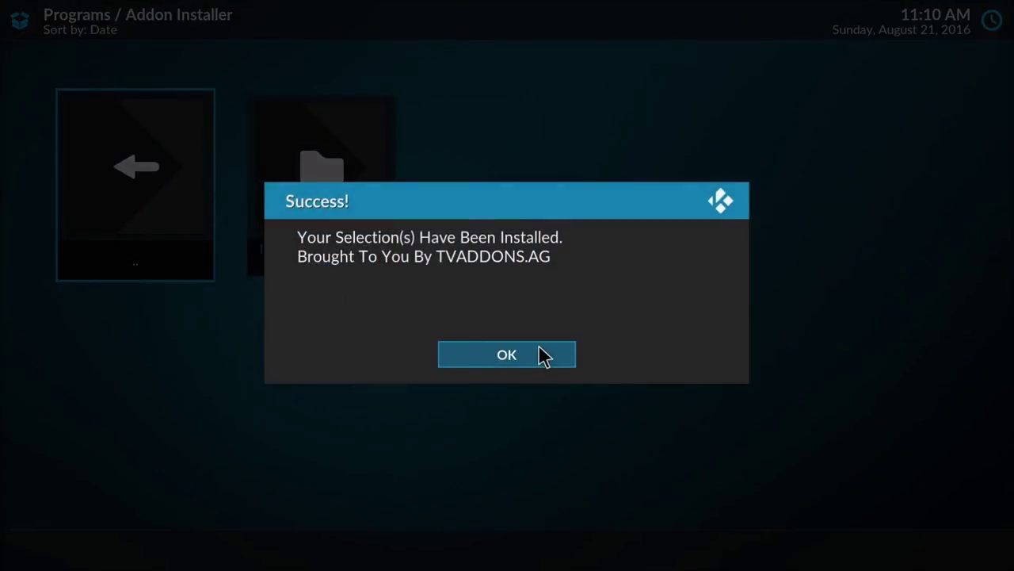
click(544, 356)
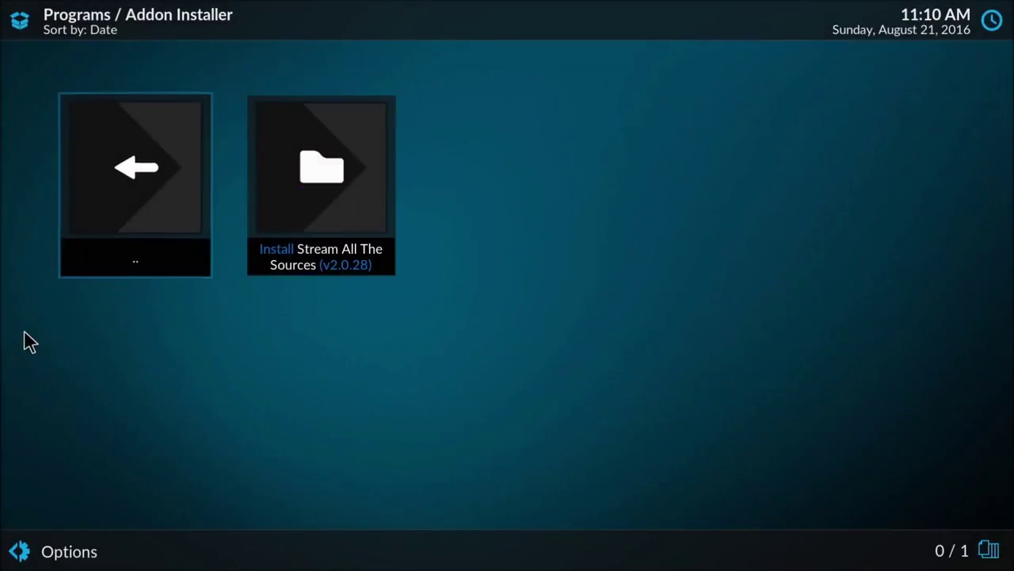
key(Escape)
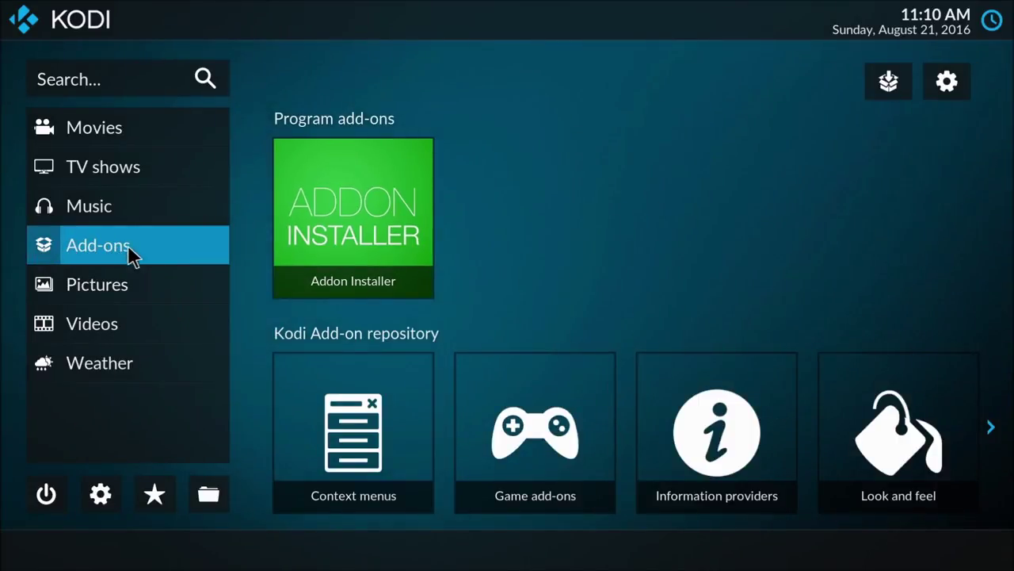
Step: Enable the Phoenix add-on under My add-ons > Video add-ons
click(889, 83)
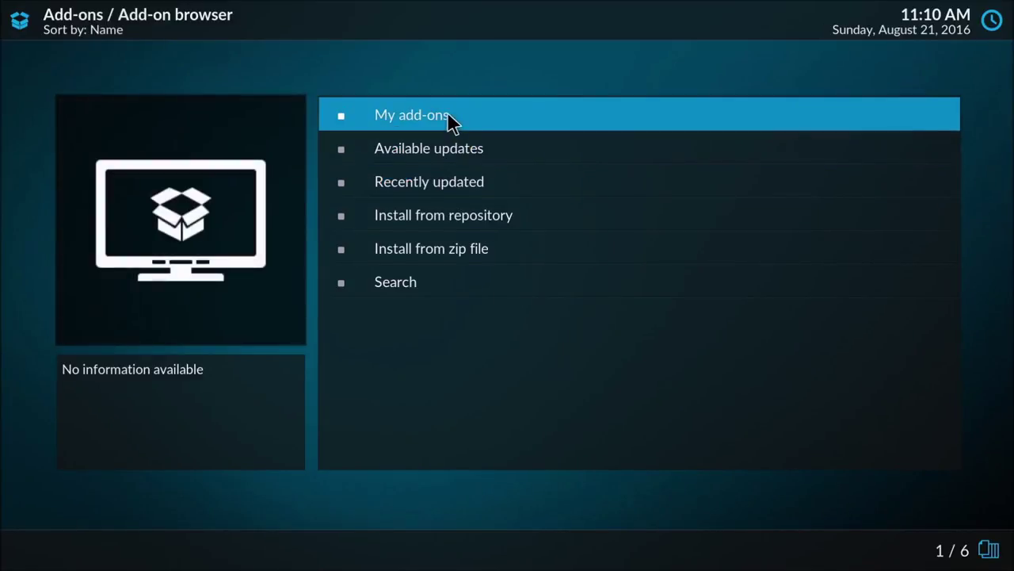
click(447, 111)
scroll(494, 265, down, 6)
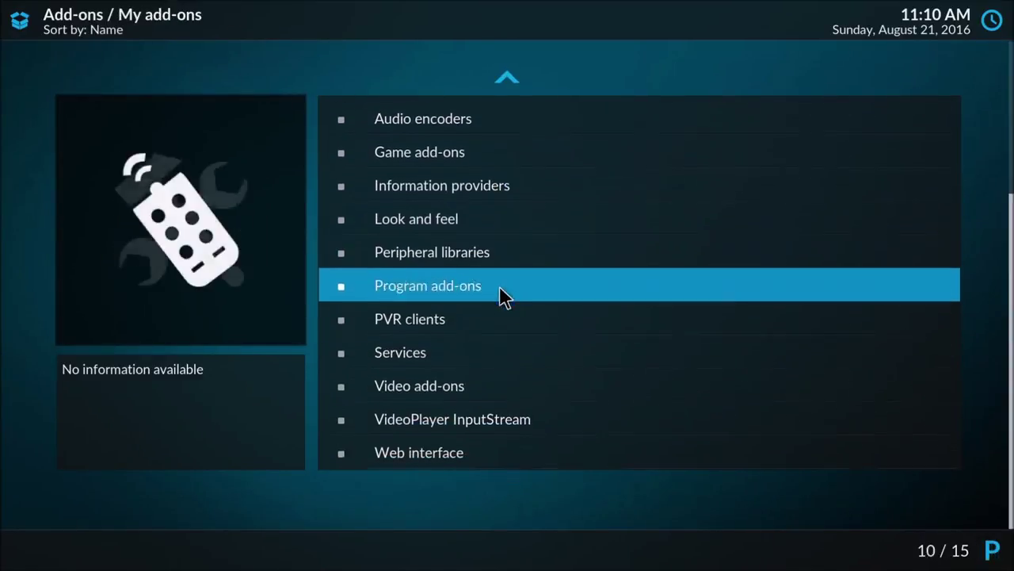
click(483, 395)
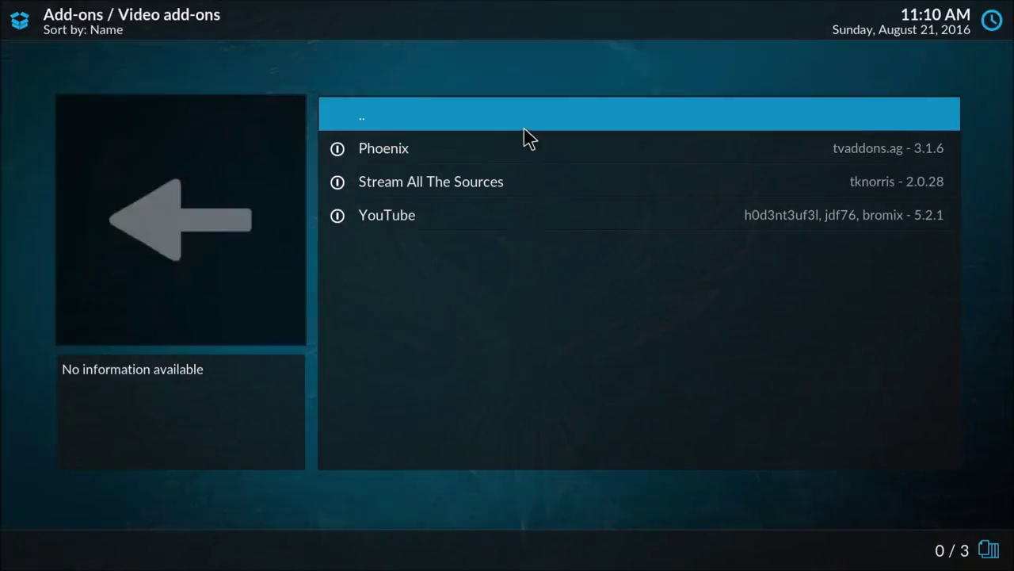
click(518, 147)
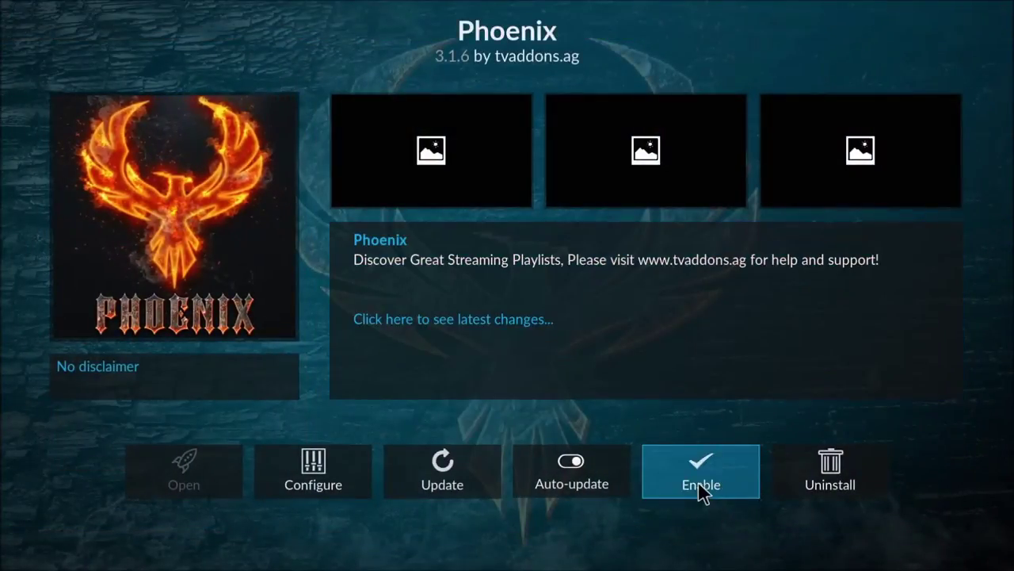
click(701, 480)
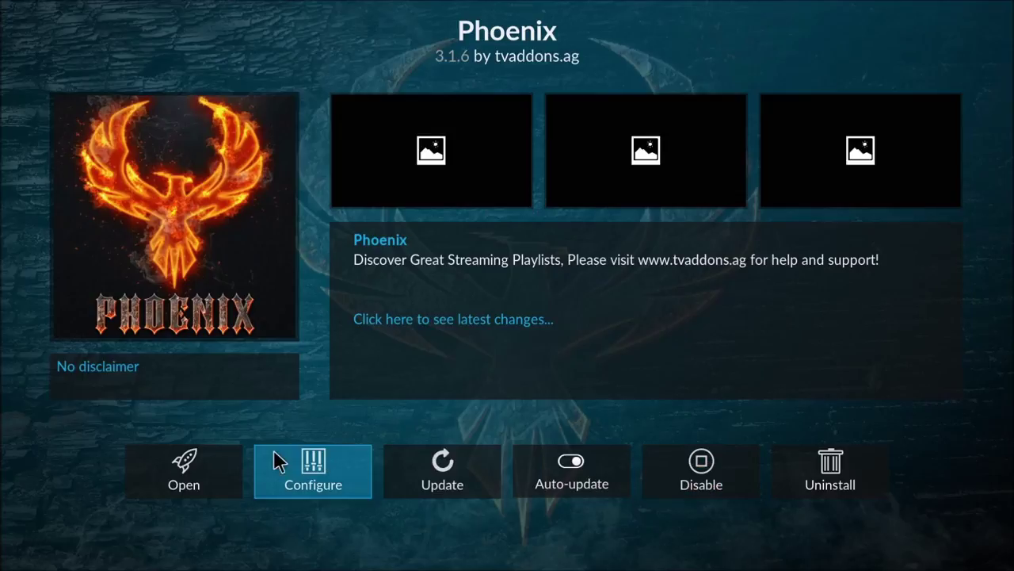
right_click(262, 441)
Step: Enable Stream All The Sources and YouTube, then return to the home screen
click(410, 181)
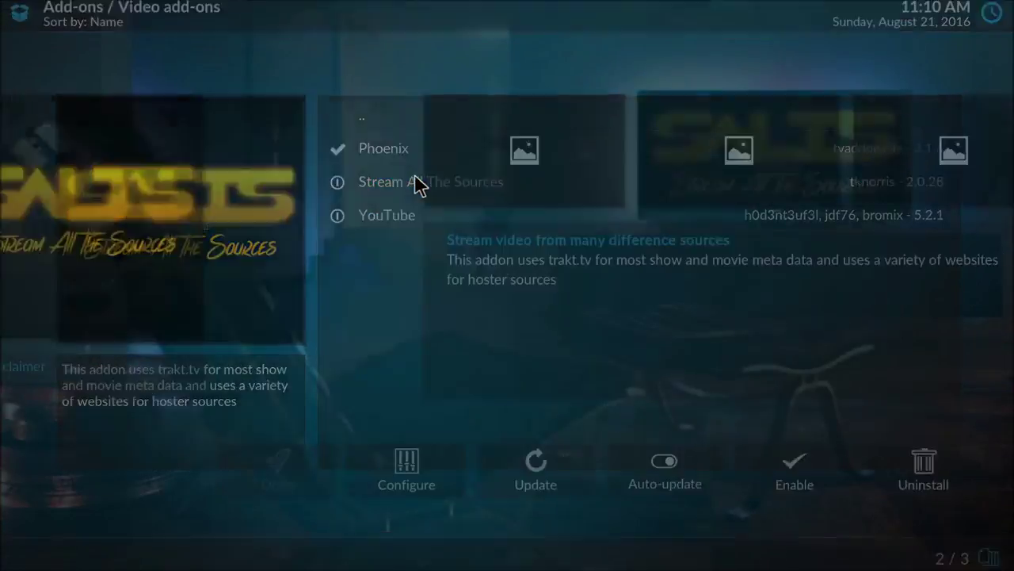
click(717, 475)
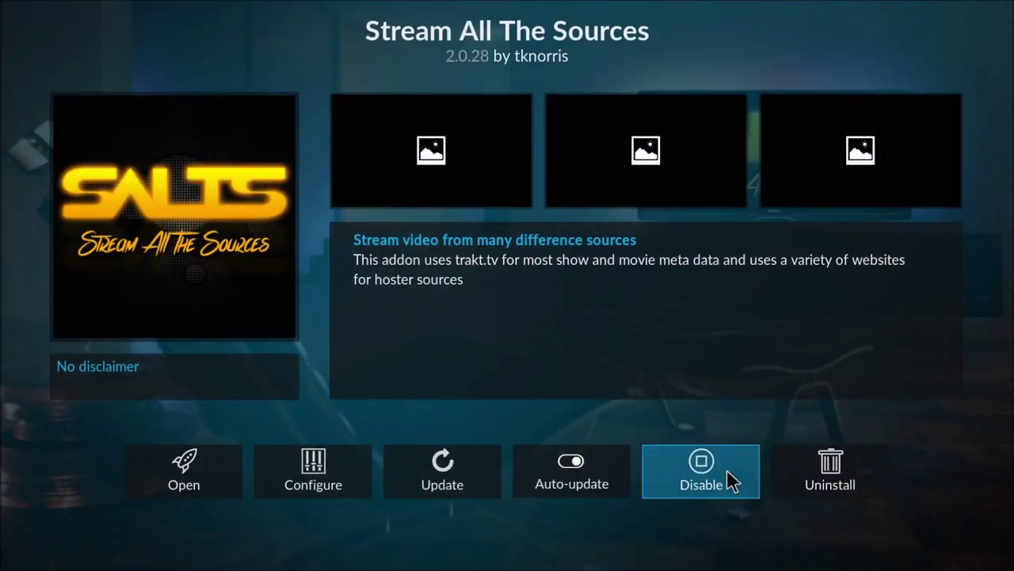
right_click(627, 441)
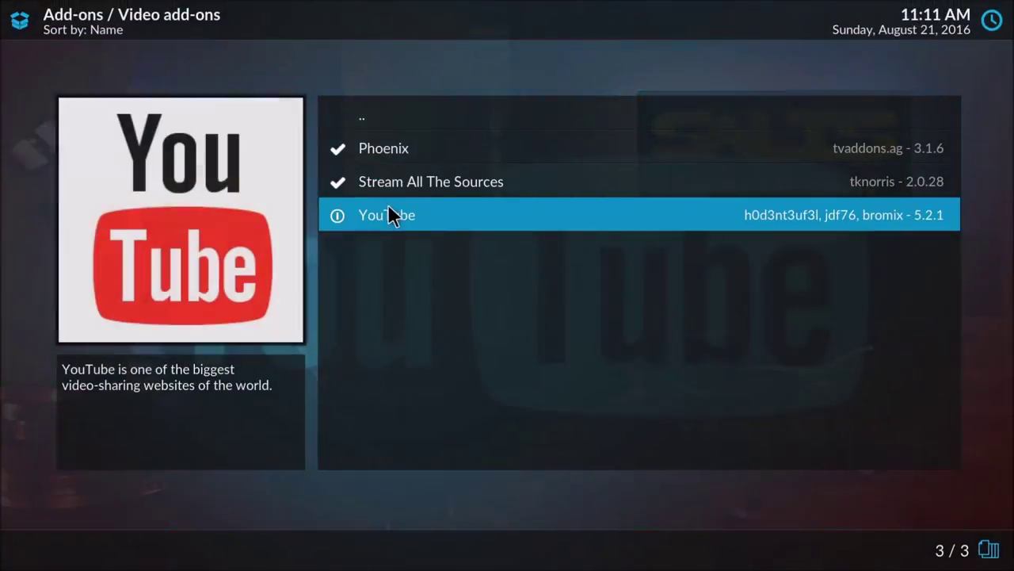
click(388, 210)
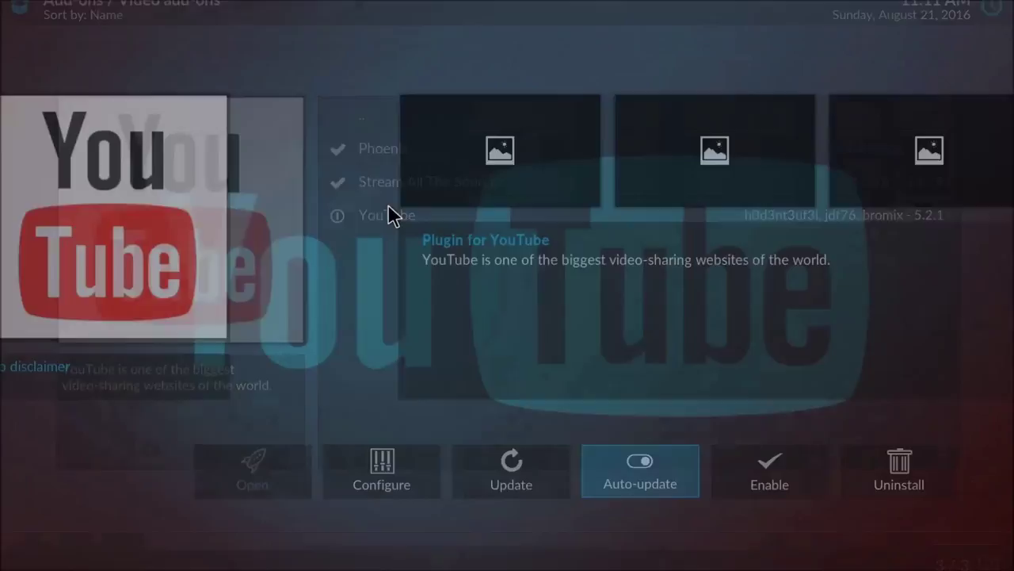
click(662, 457)
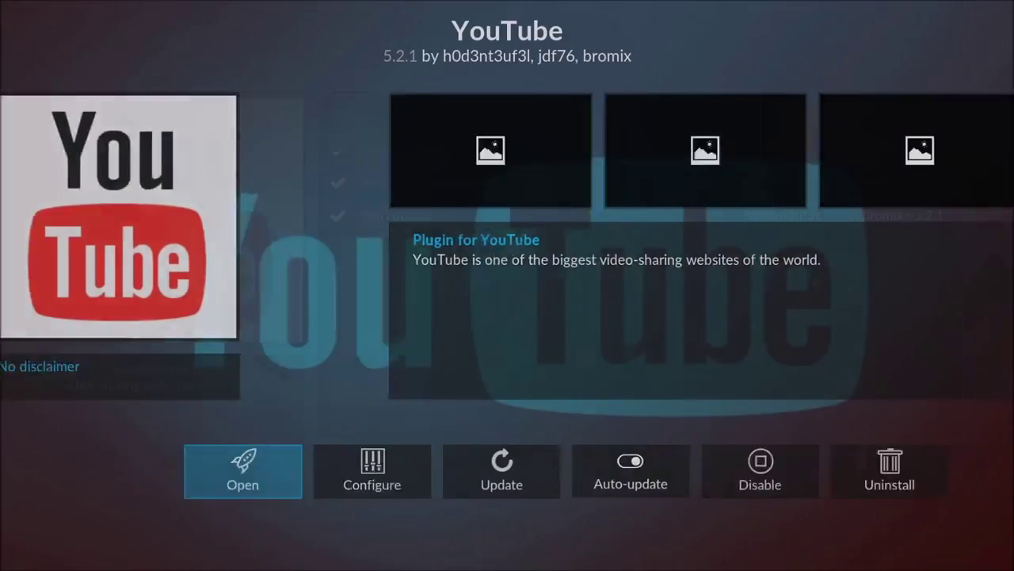
key(BackSpace)
key(BackSpace)
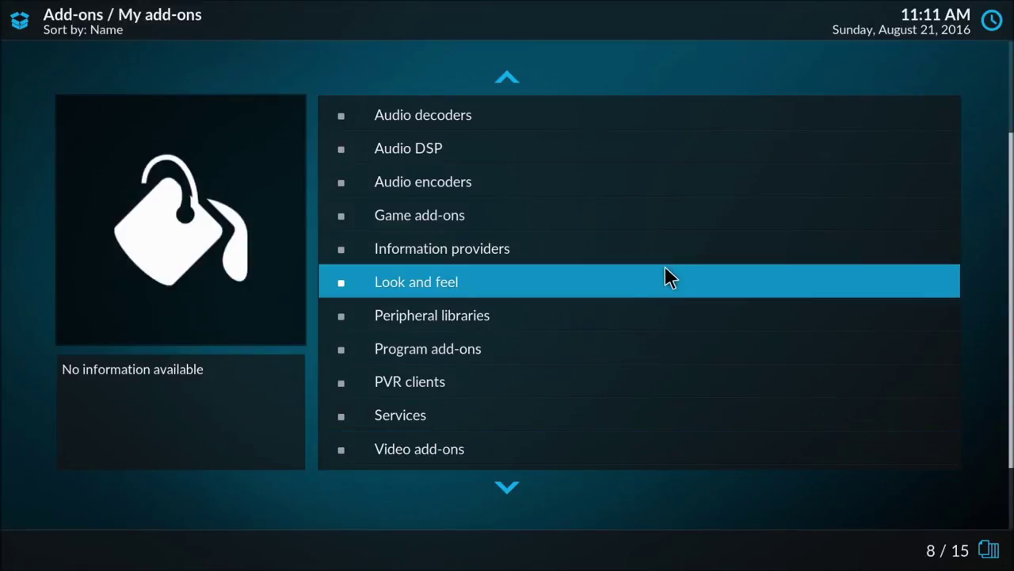
key(BackSpace)
key(BackSpace)
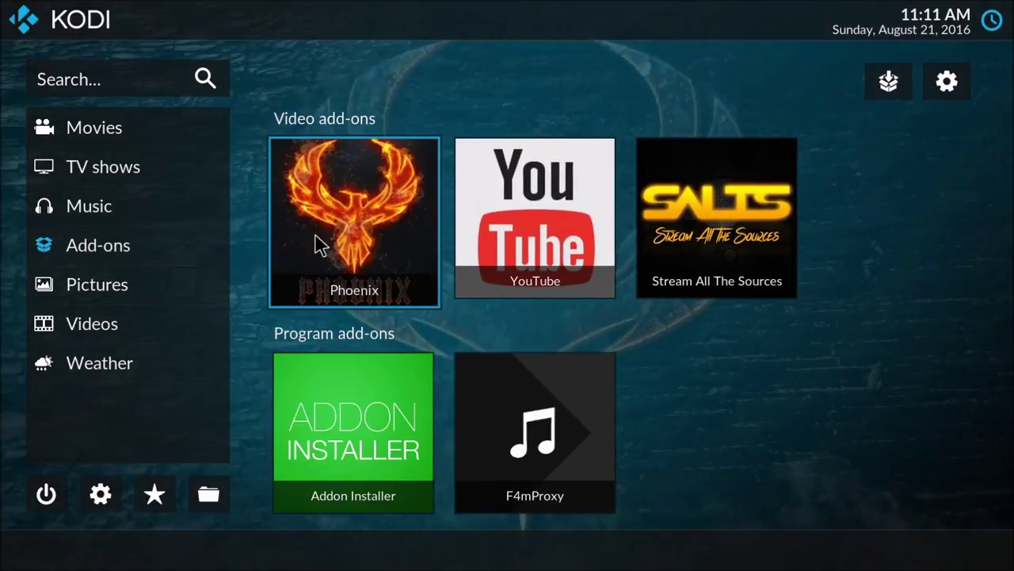
Step: Open the Phoenix add-on and browse its section list
click(356, 188)
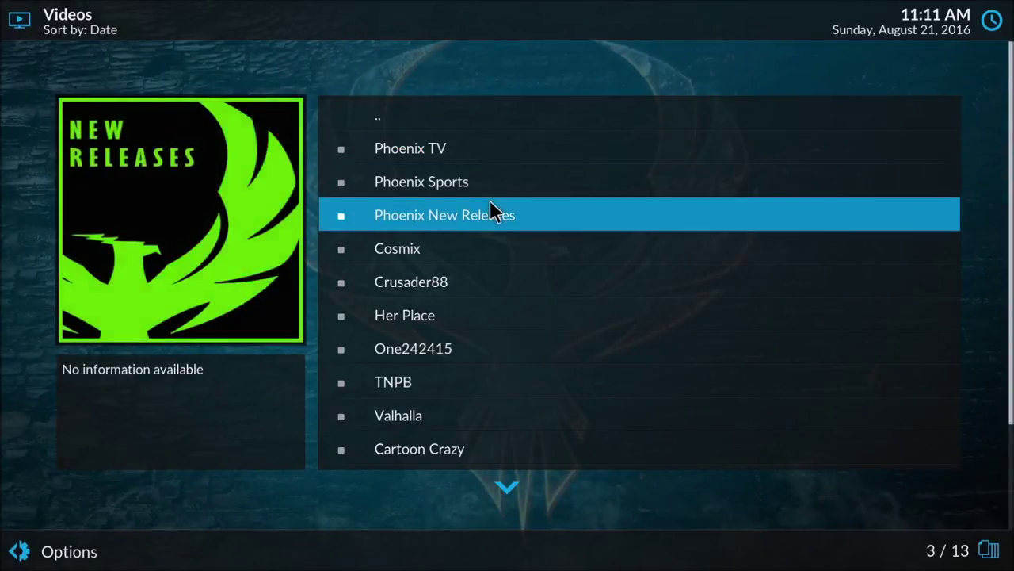
scroll(490, 199, down, 2)
scroll(490, 199, up, 1)
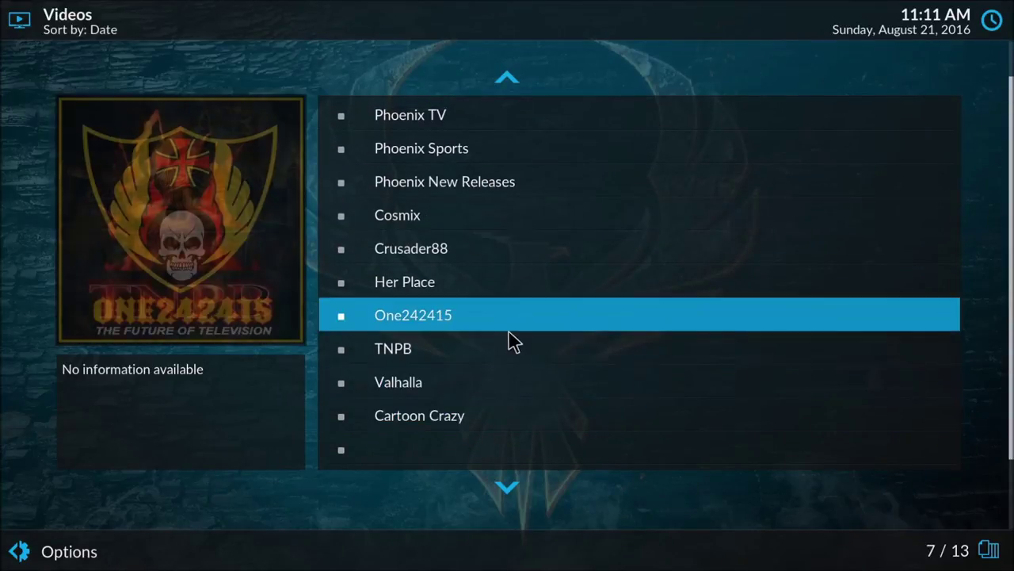
scroll(512, 341, up, 1)
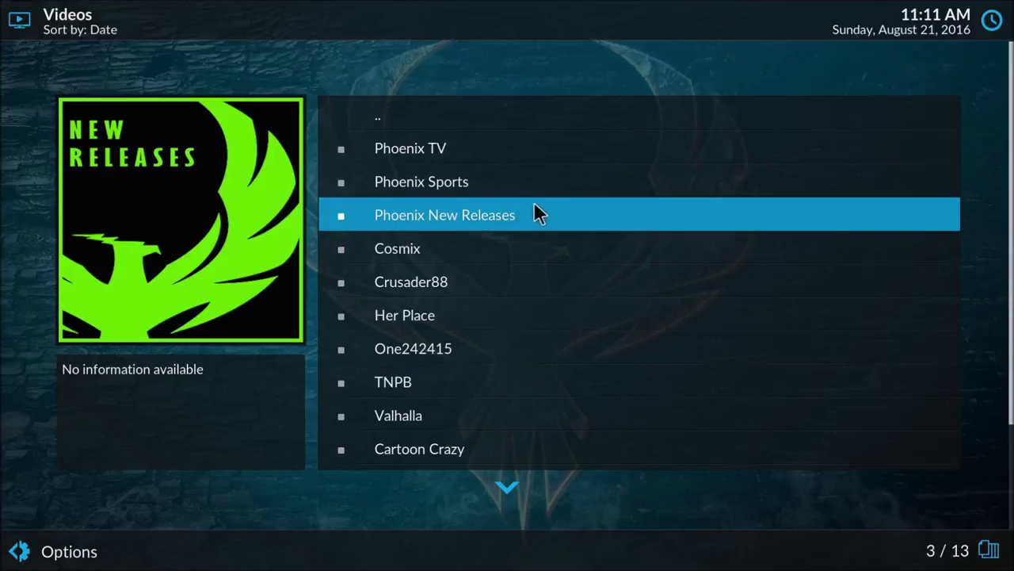
Step: Open Phoenix New Releases and bring up the stream links for X-Men: Apocalypse (2016)
click(481, 224)
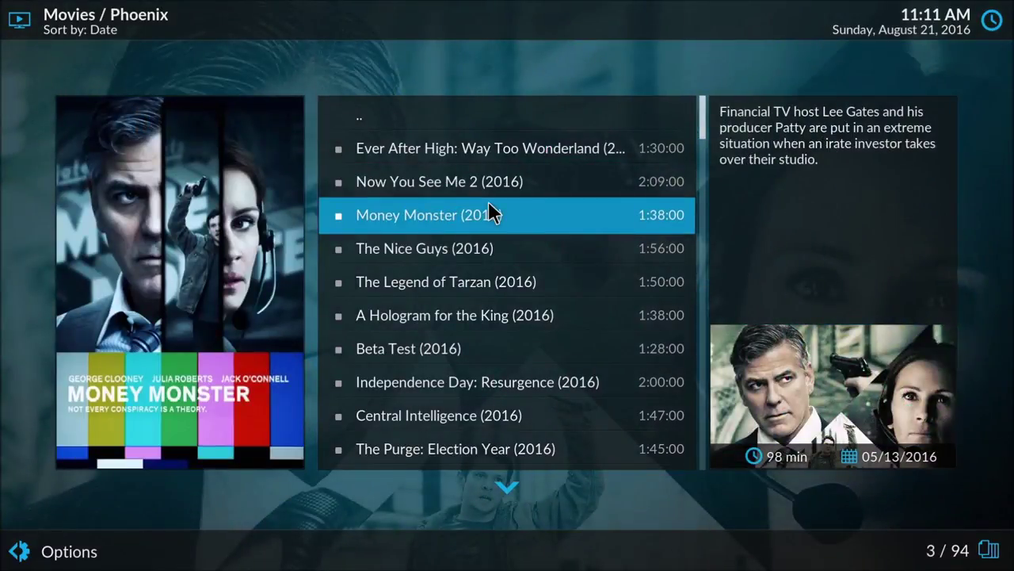
scroll(463, 231, down, 1)
scroll(464, 234, down, 7)
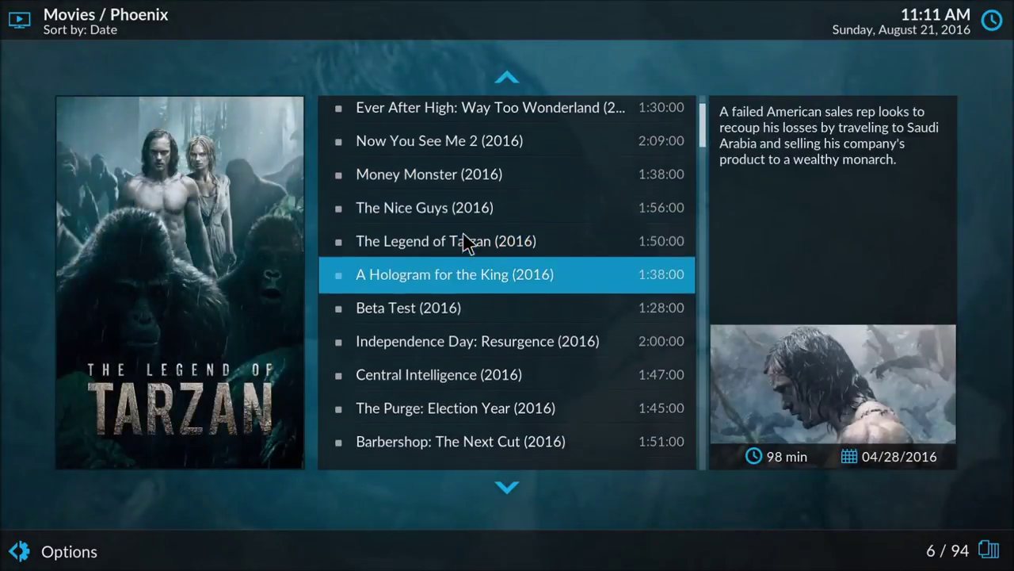
scroll(464, 234, down, 8)
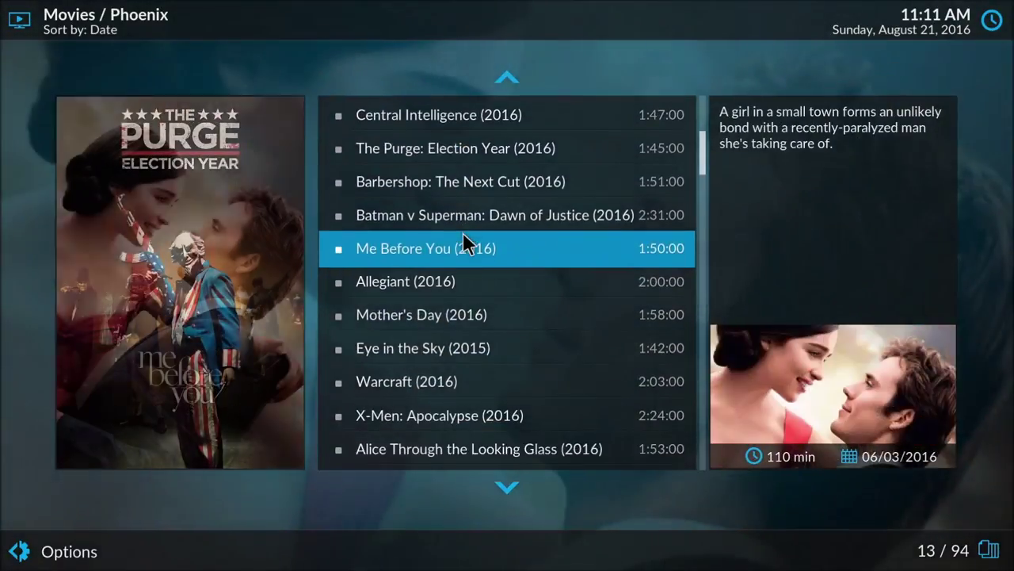
scroll(464, 242, up, 2)
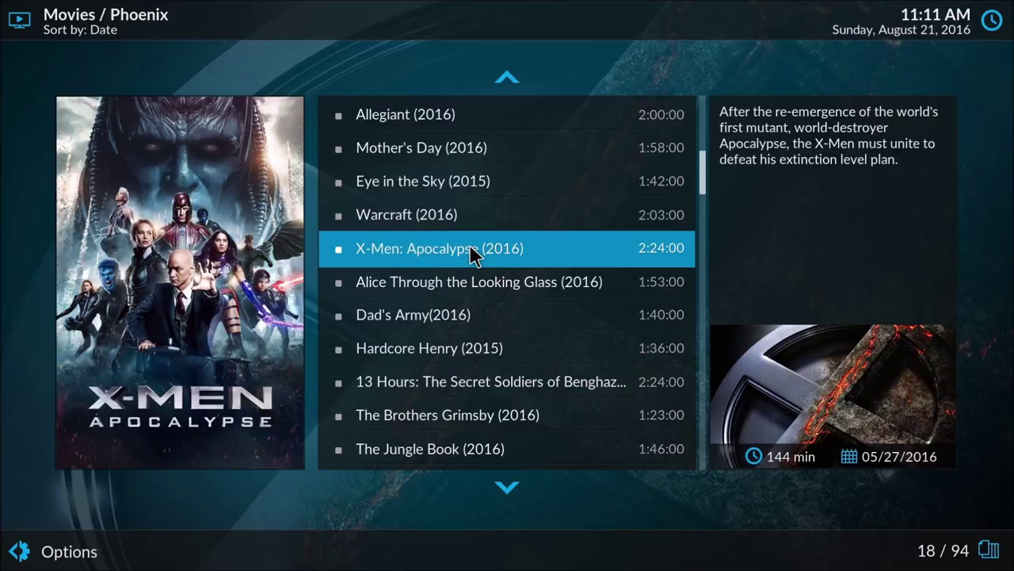
click(469, 246)
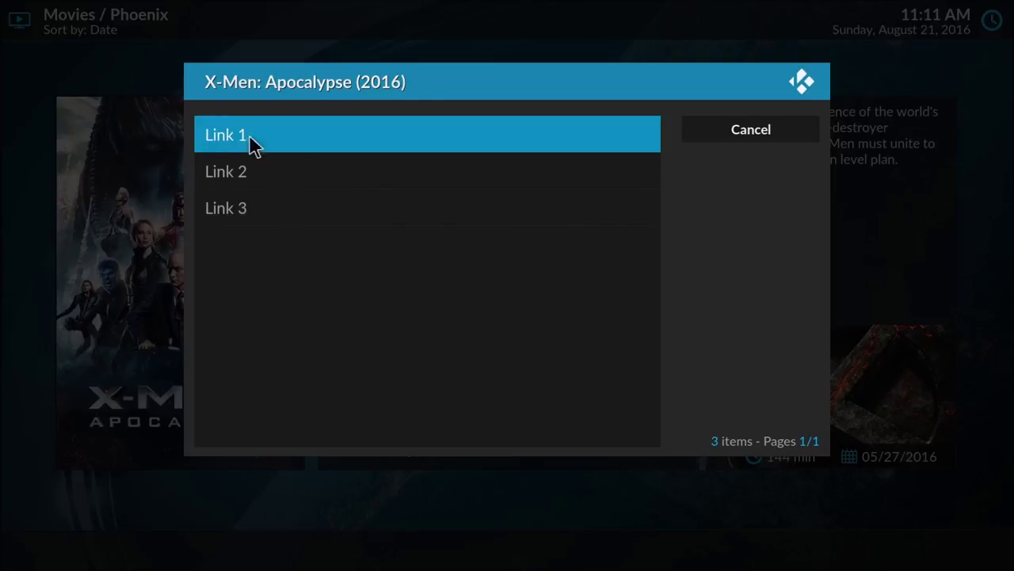
click(296, 133)
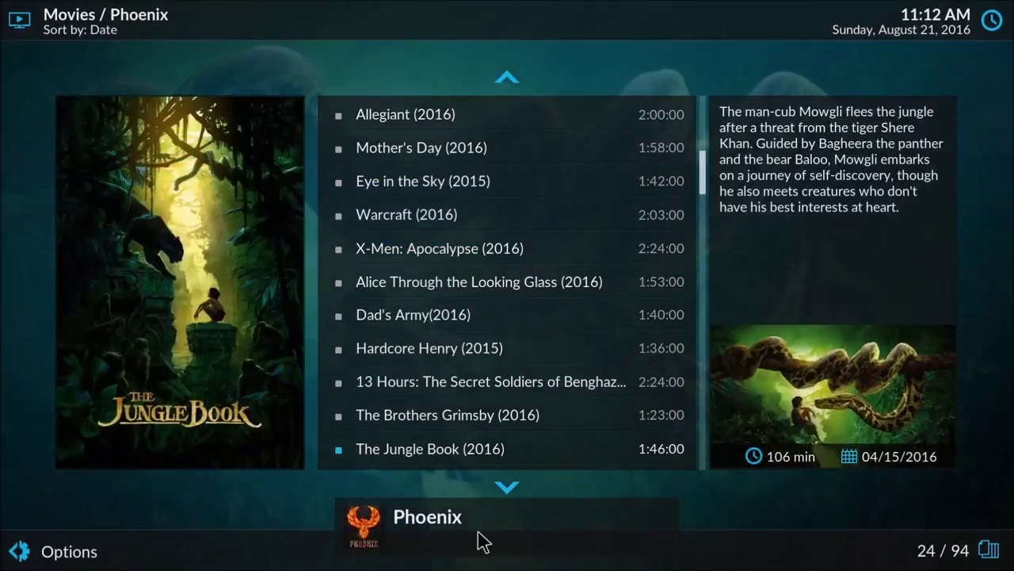
scroll(522, 246, down, 1)
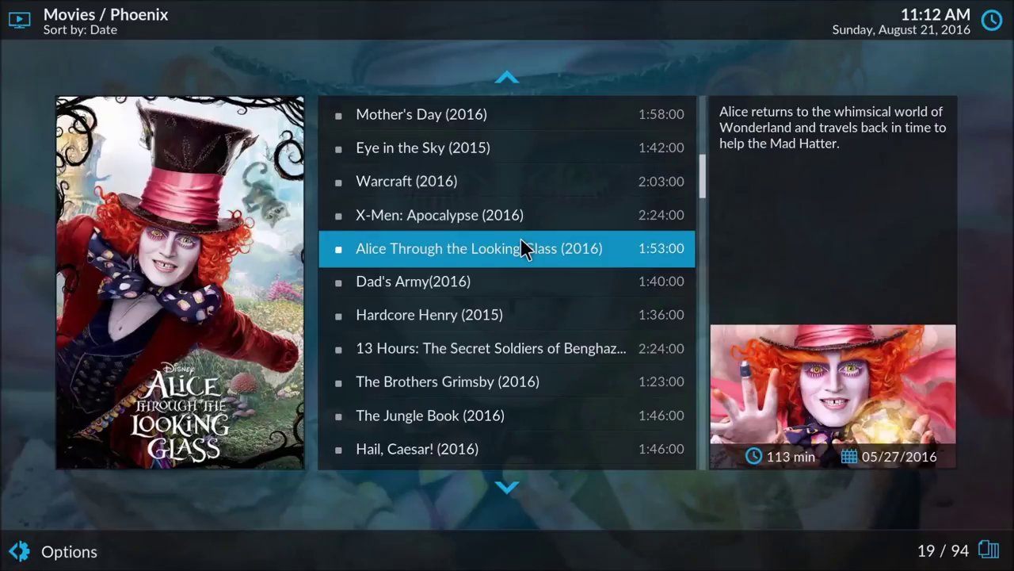
scroll(523, 248, up, 1)
click(523, 247)
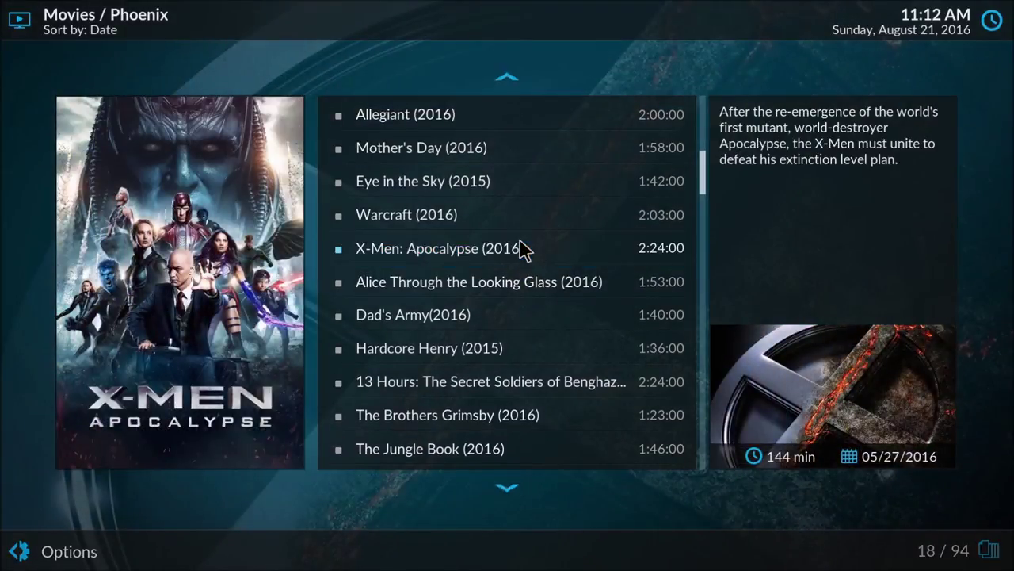
click(290, 182)
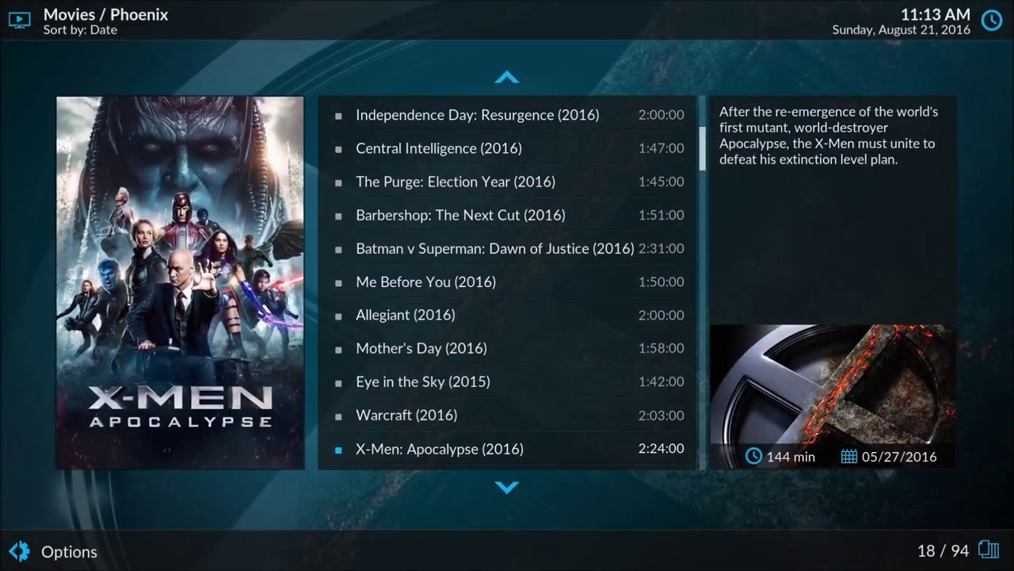
Step: Select Zootopia (2016) in the movie list and play it from Link 1
key(Down)
key(Down)
key(Down)
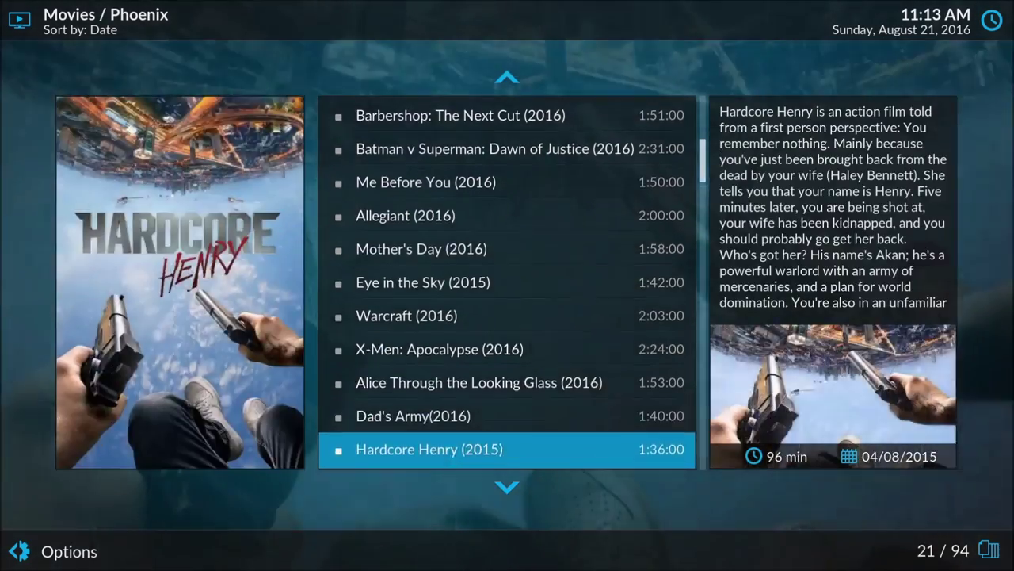
key(Down)
key(Down)
key(Down)
key(Down)
key(Down)
key(Down)
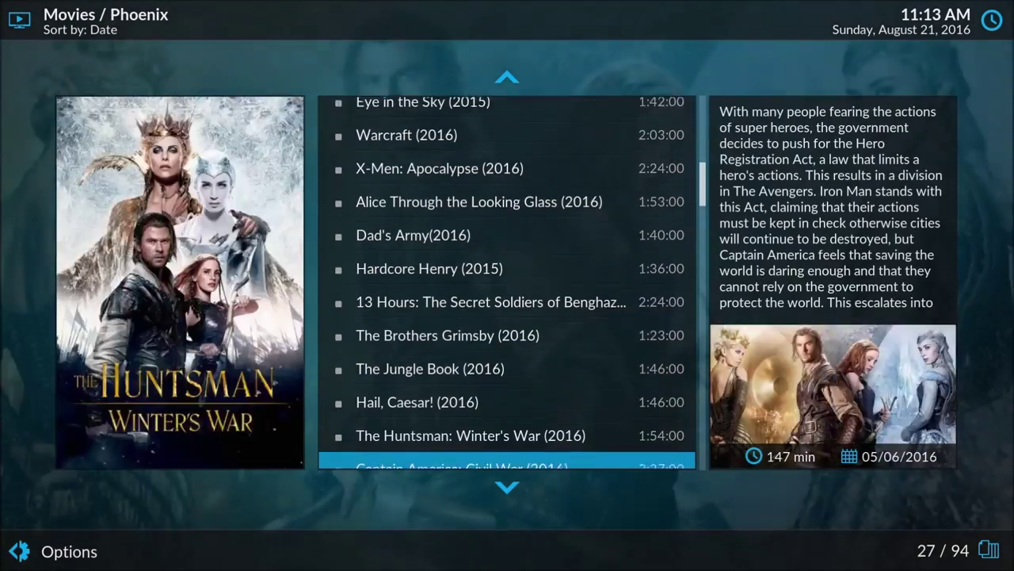
key(Down)
key(Down)
key(Down)
key(Down)
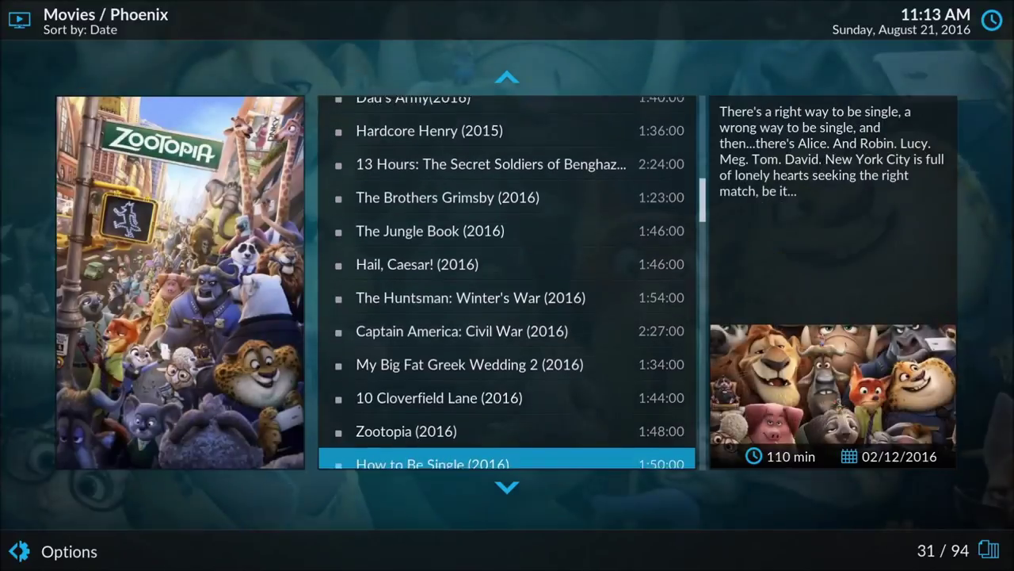
key(Down)
key(Up)
key(Up)
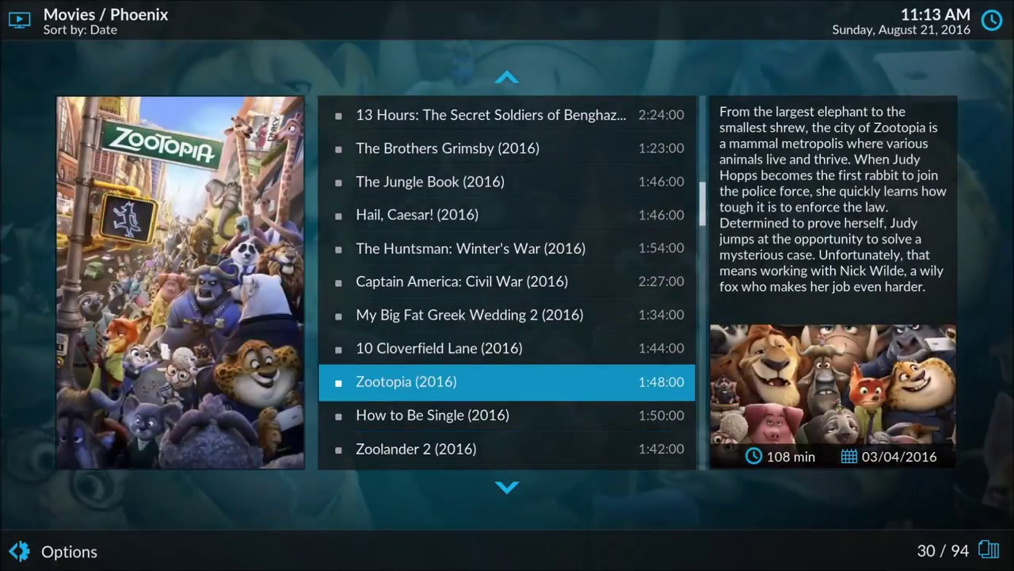
key(Return)
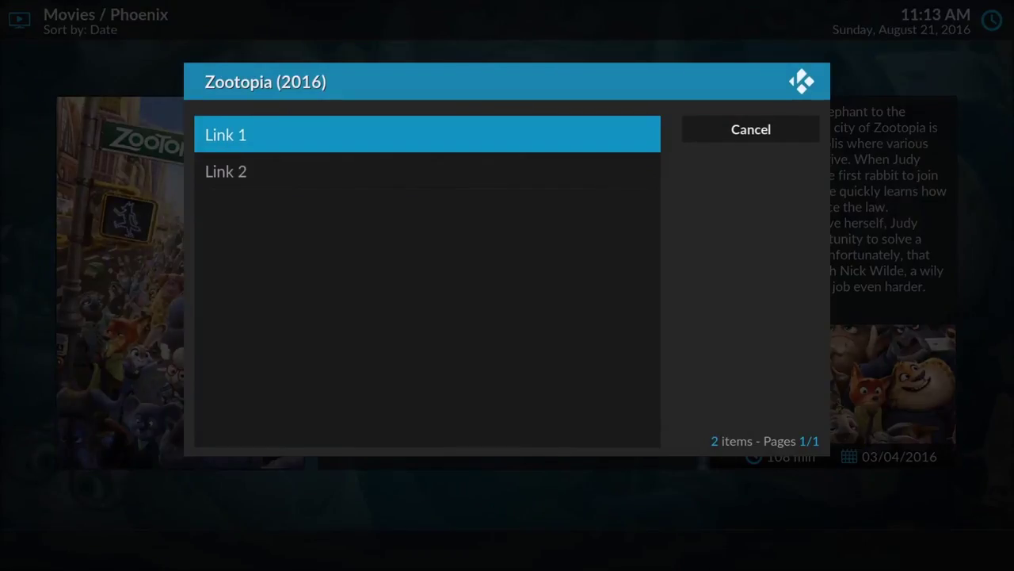
key(Return)
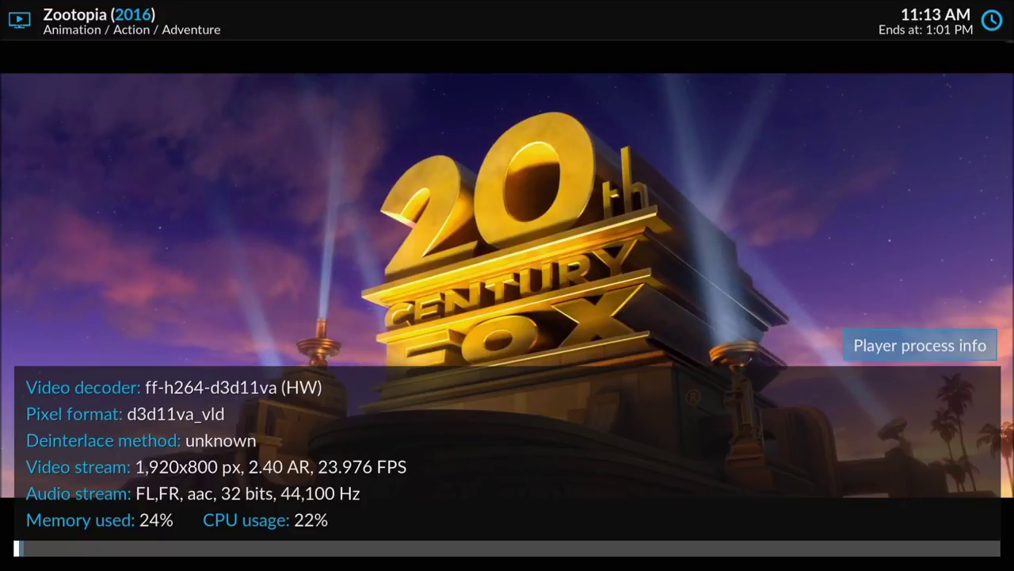
Step: Stop Zootopia playback and go back to the Phoenix folder list
key(m)
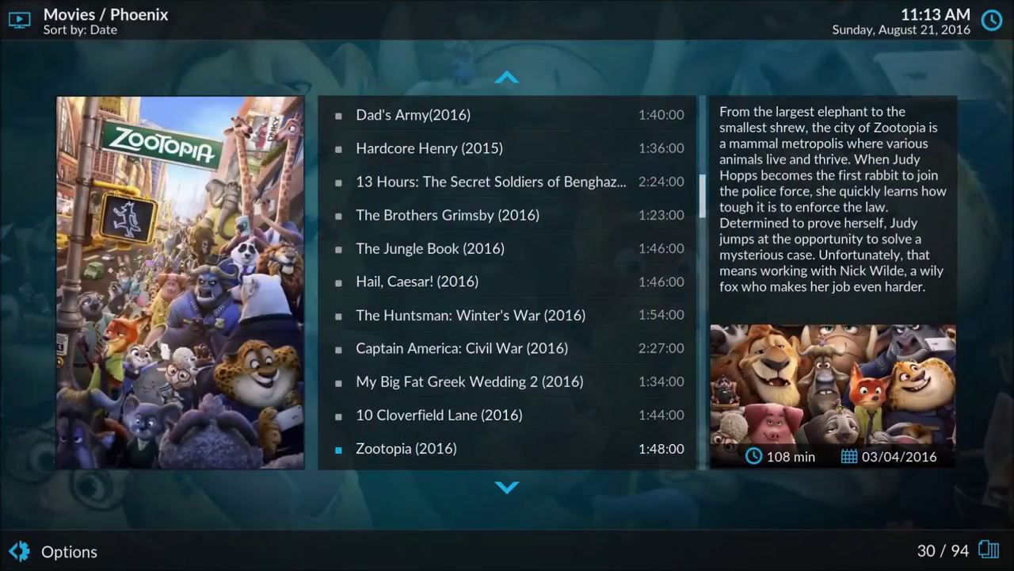
key(BackSpace)
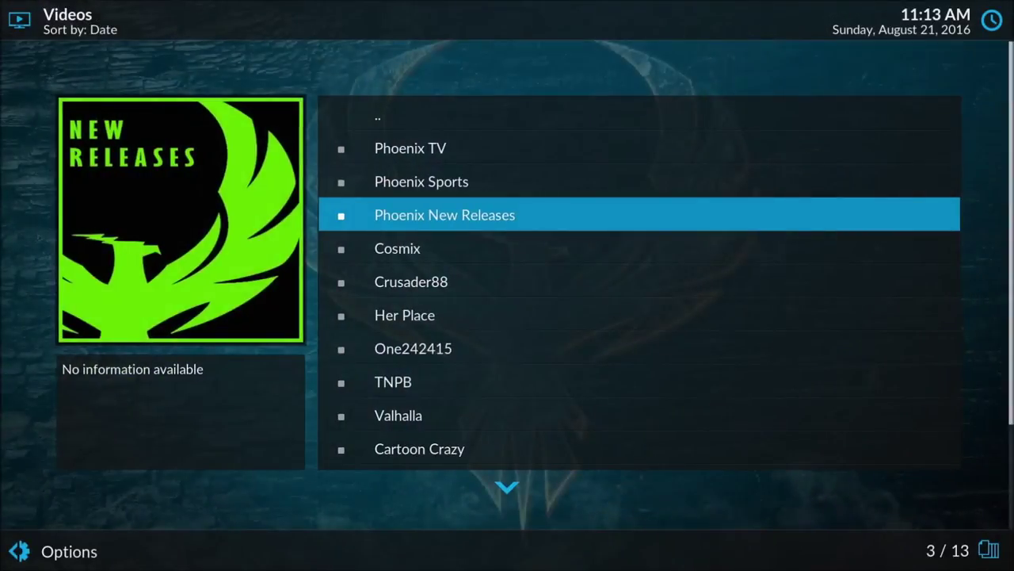
key(Down)
key(Down)
key(Down)
key(Down)
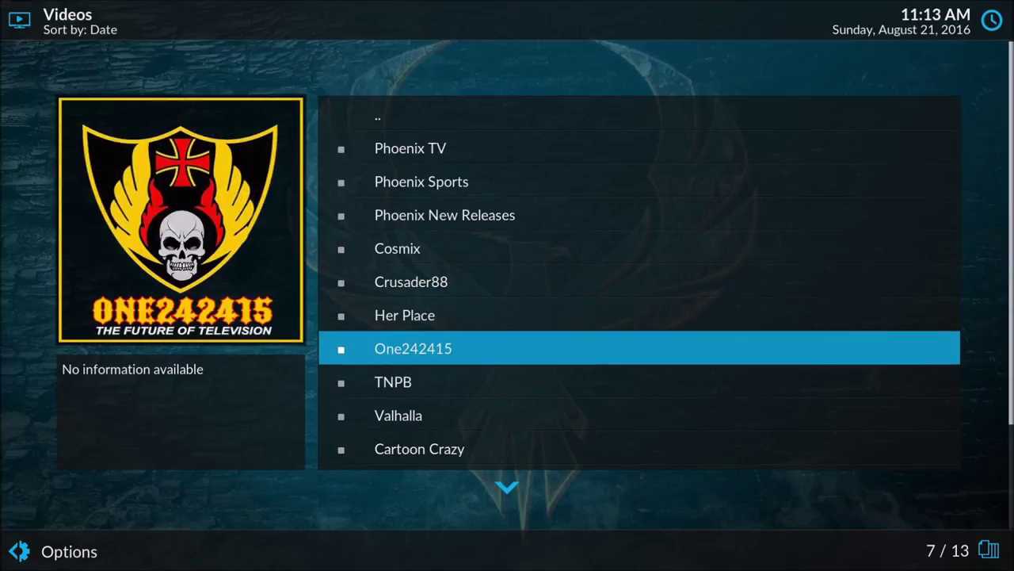
key(Down)
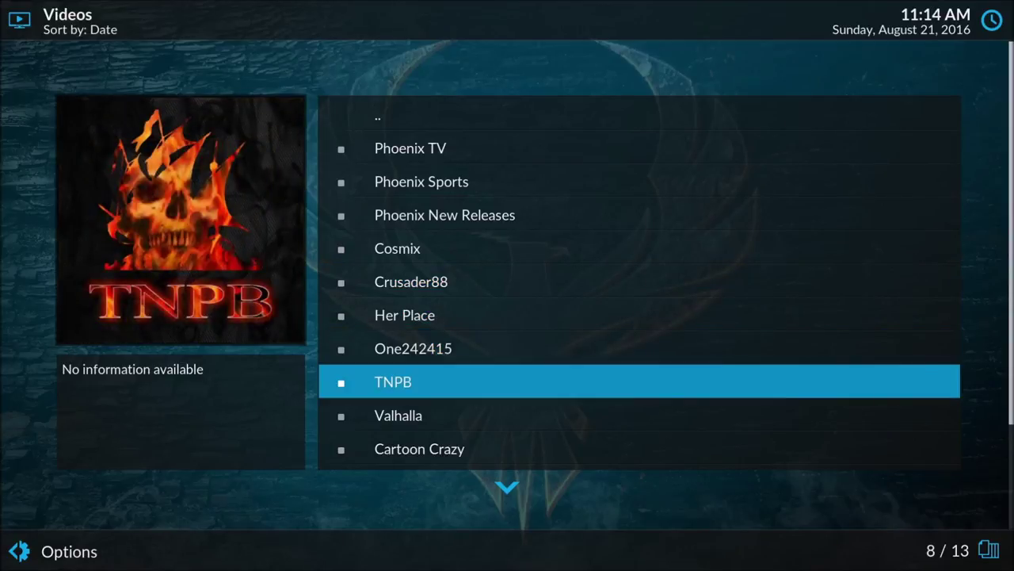
key(Down)
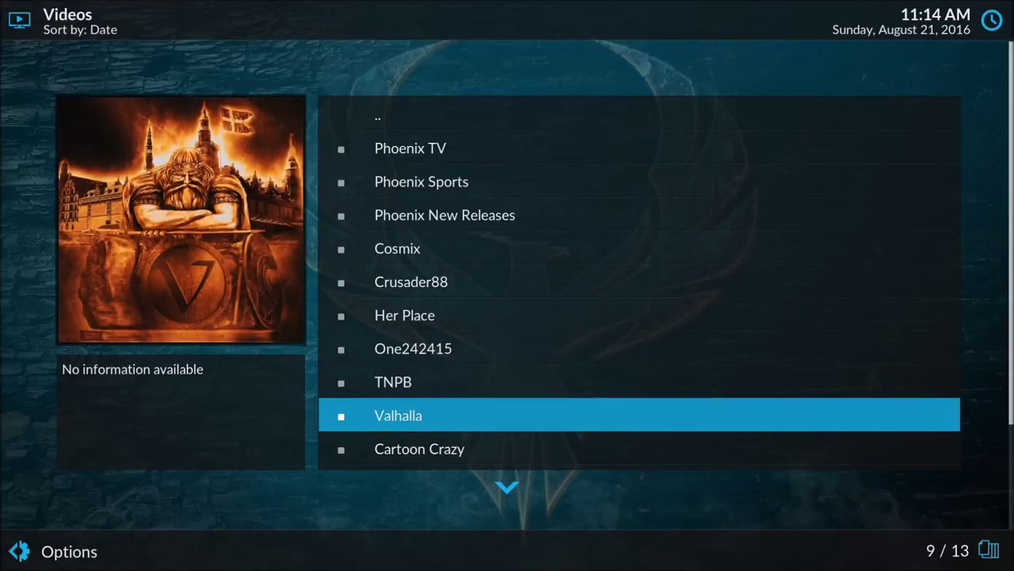
key(Return)
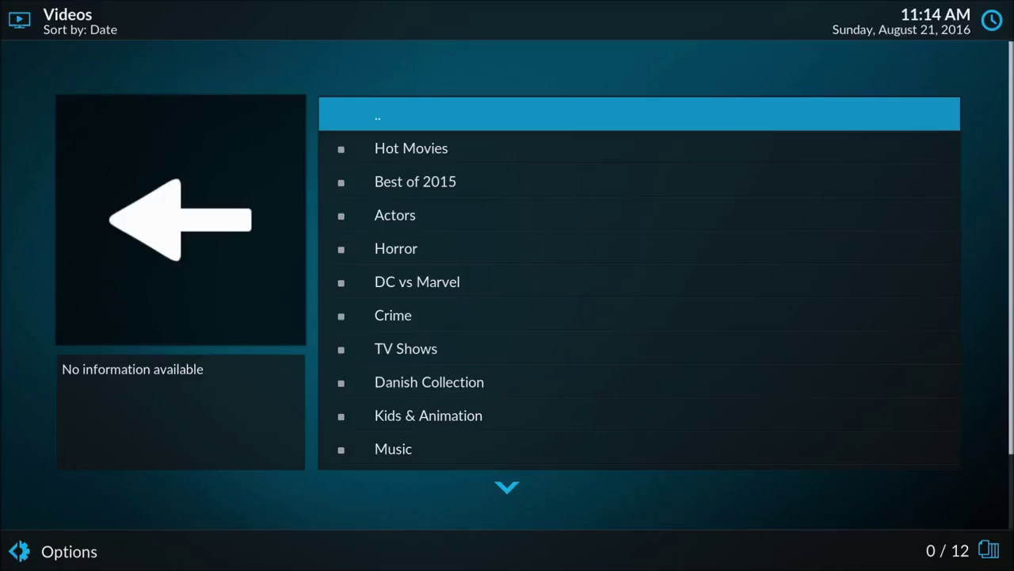
key(Down)
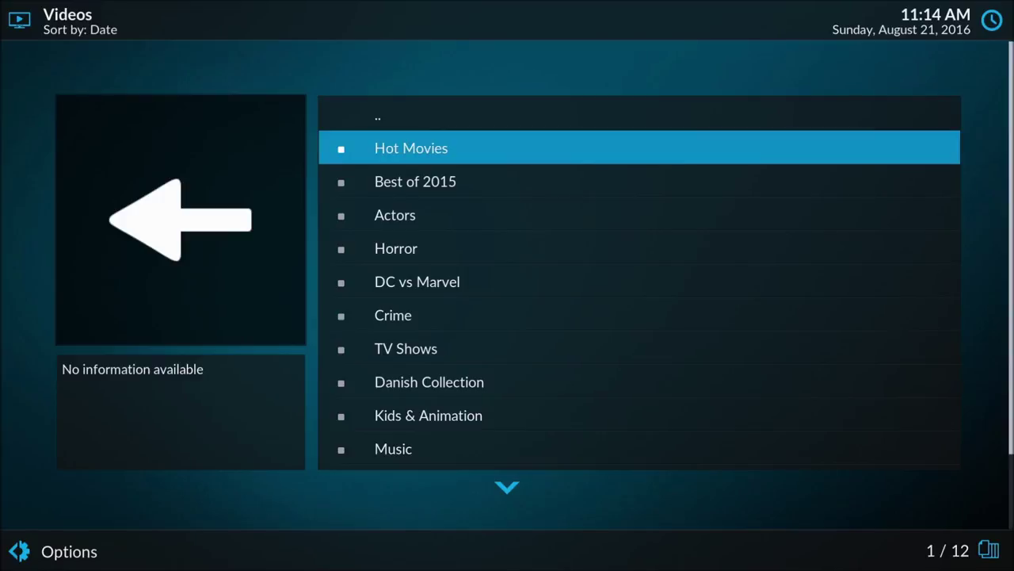
key(Return)
key(Down)
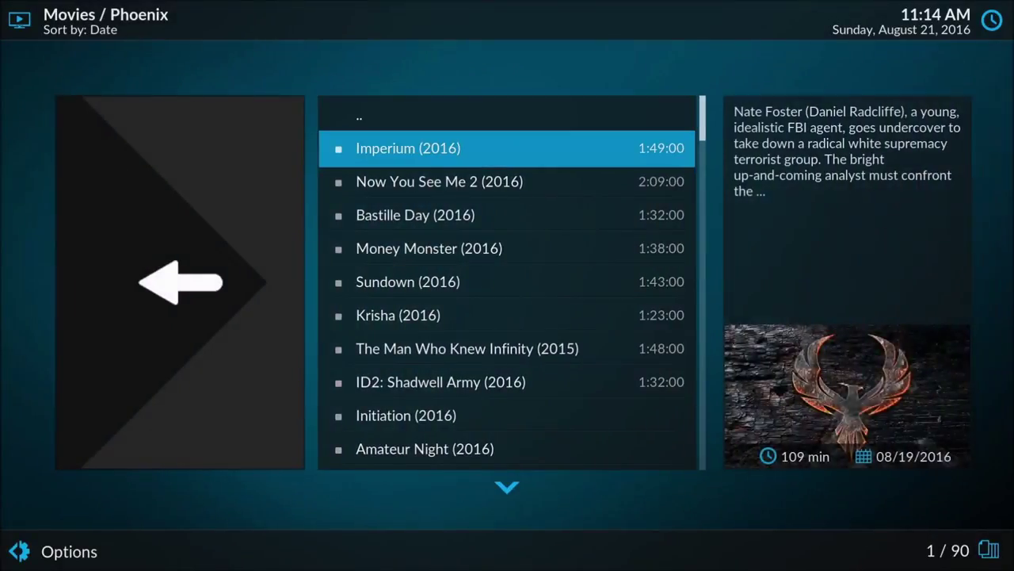
key(Down)
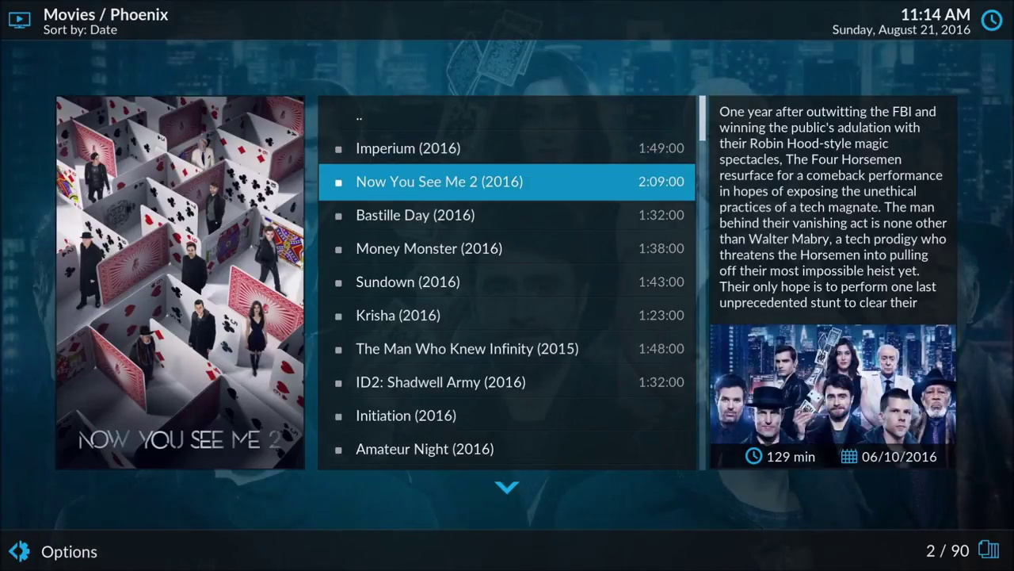
key(Down)
key(Down)
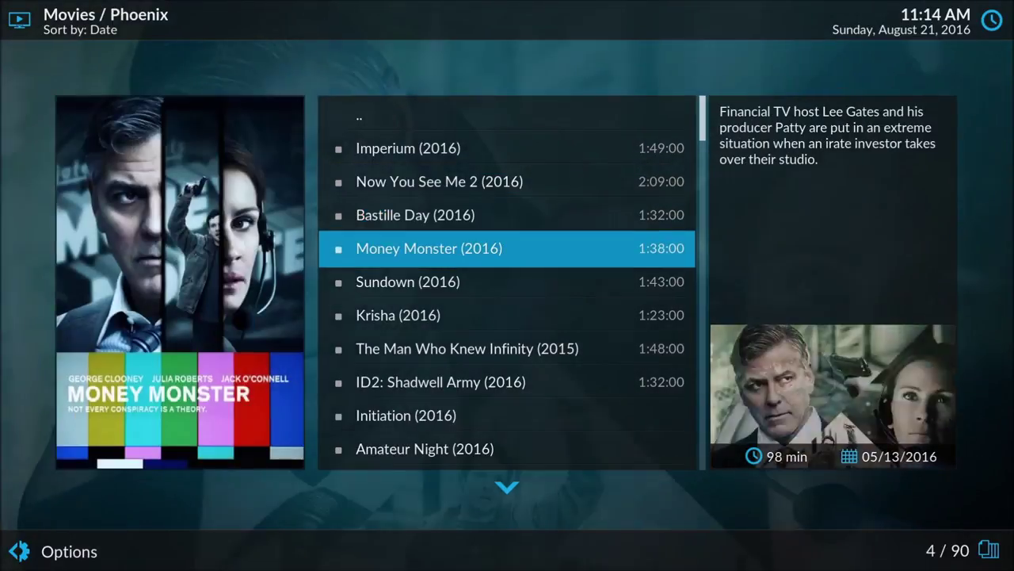
key(Down)
key(Down)
key(Down)
key(Down)
key(Down)
key(Down)
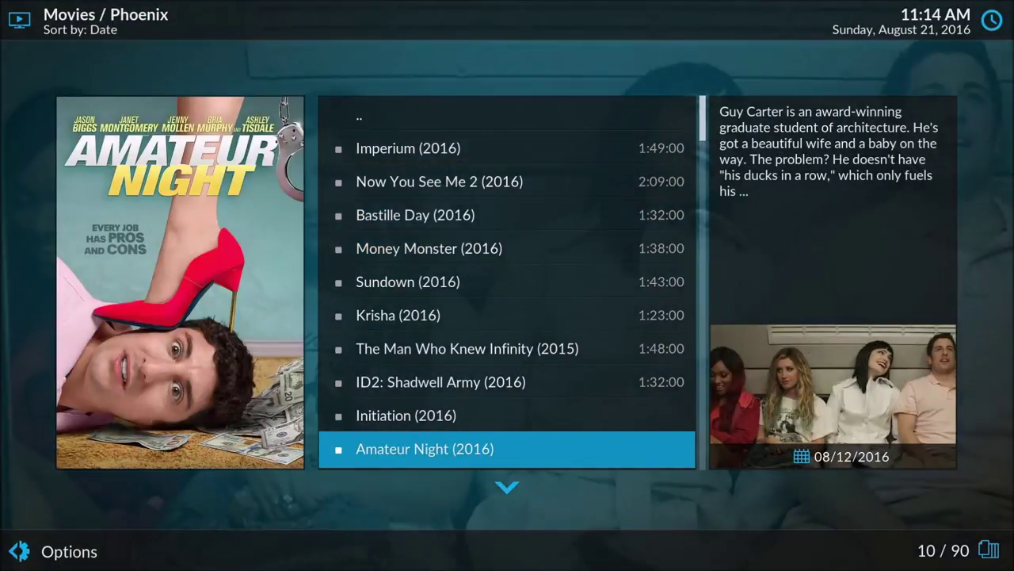
key(Down)
key(Down)
key(Down)
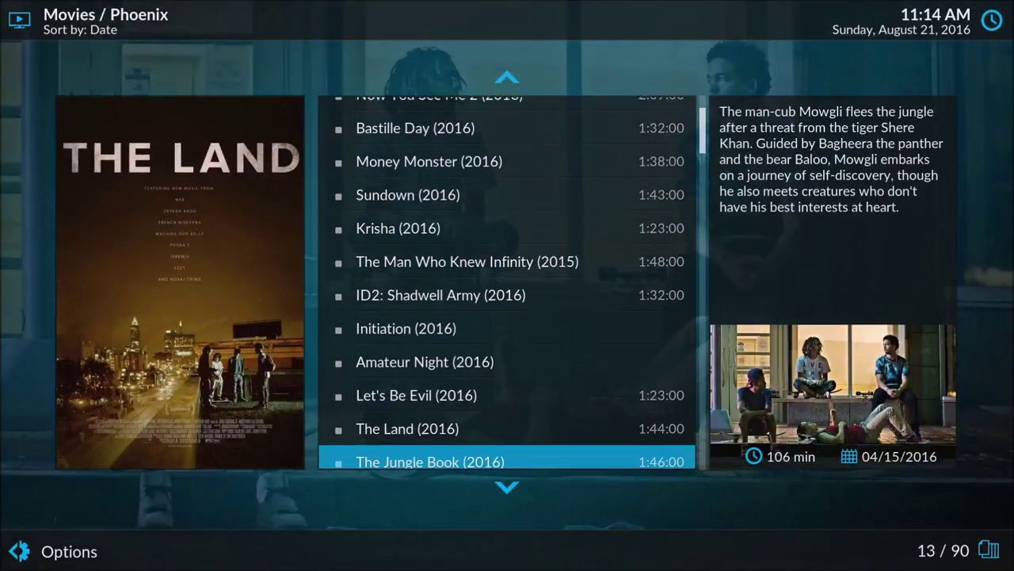
key(Down)
key(Down)
key(Down)
key(Down)
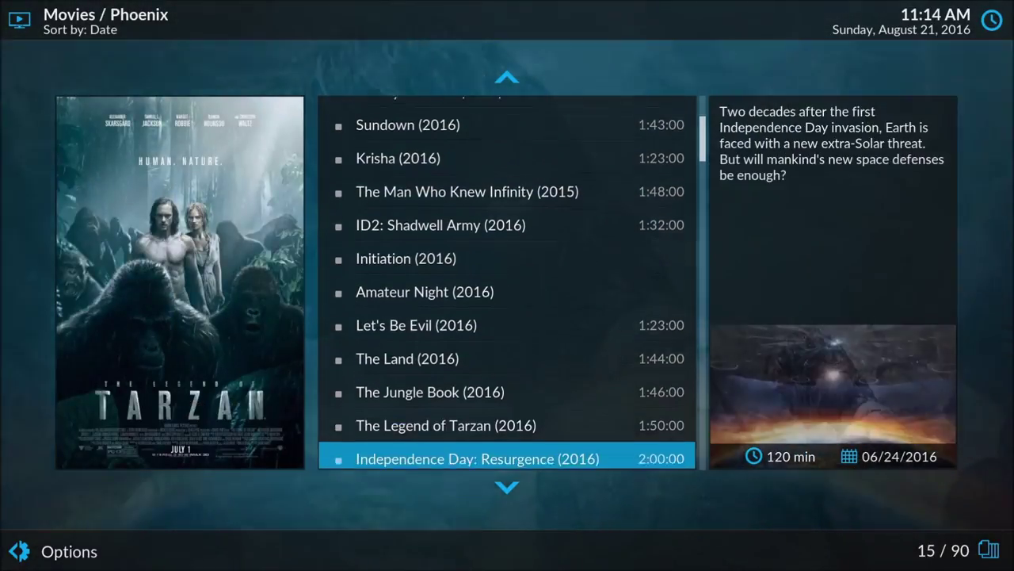
key(Down)
key(Down)
key(Down)
key(Down)
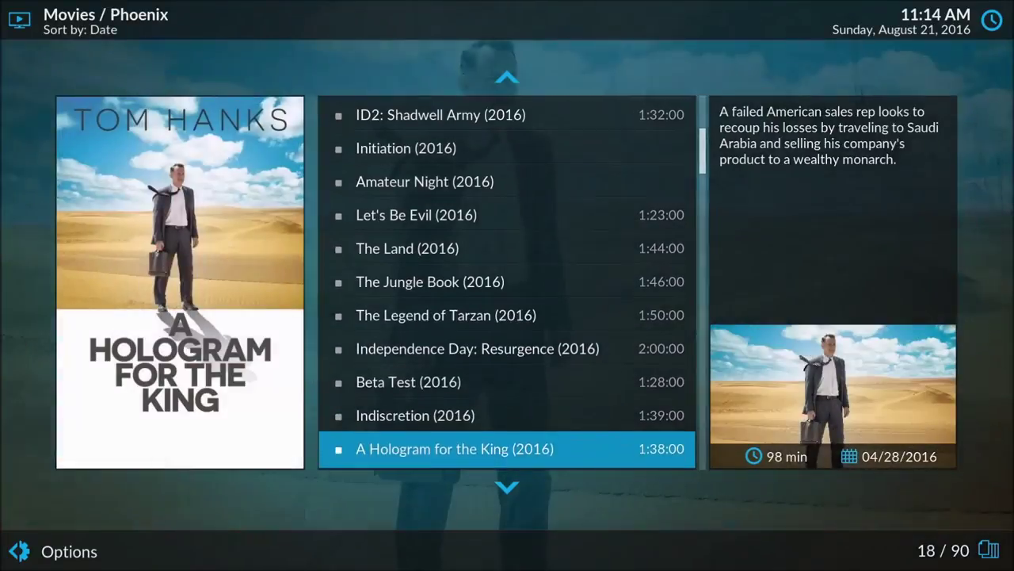
key(Down)
key(Down)
key(Down)
key(Down)
key(Down)
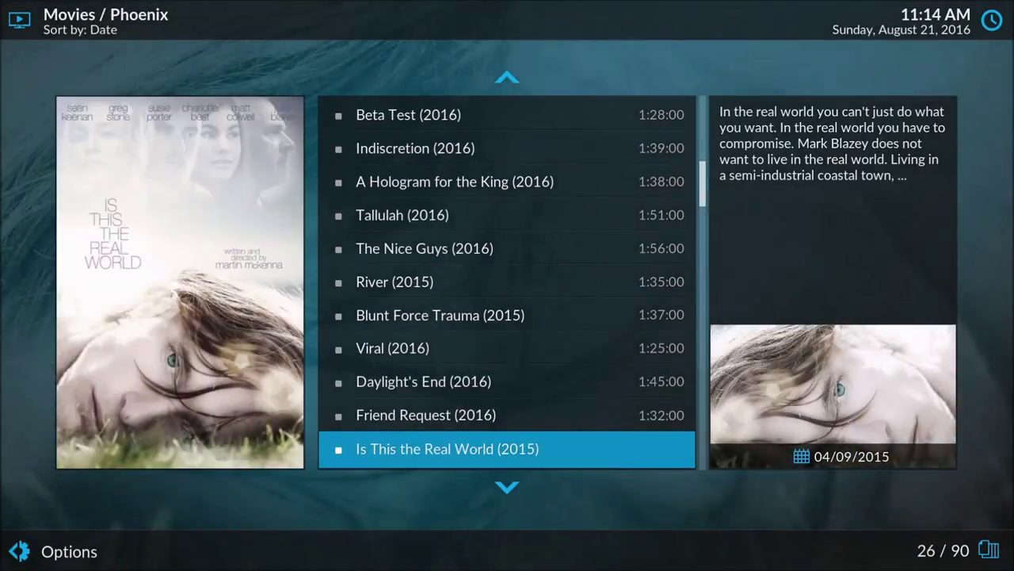
key(Up)
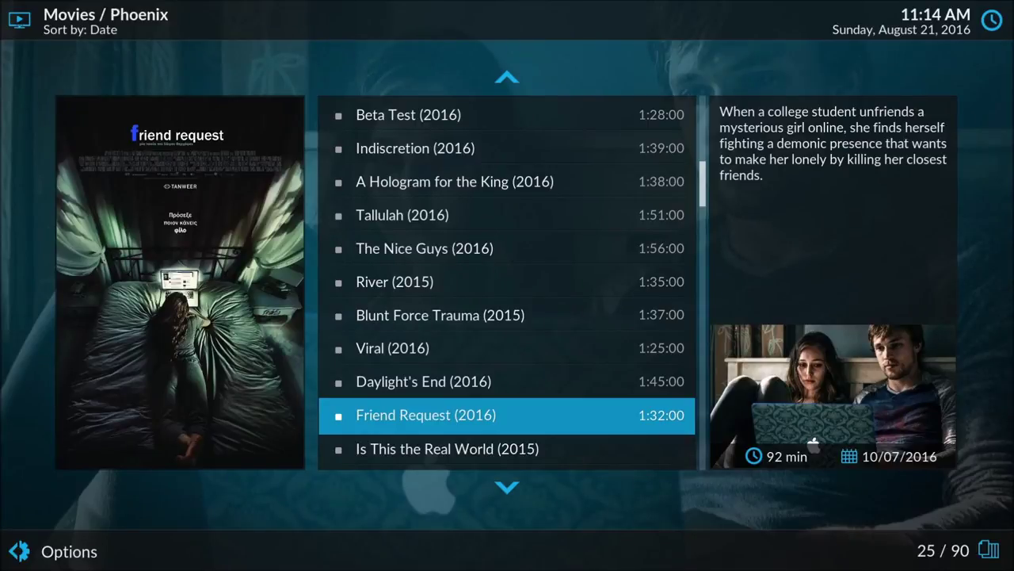
key(Left)
Step: Filter the movie list by 'batma' and open Batman v Superman: Dawn of Justice's links
key(Down)
key(Down)
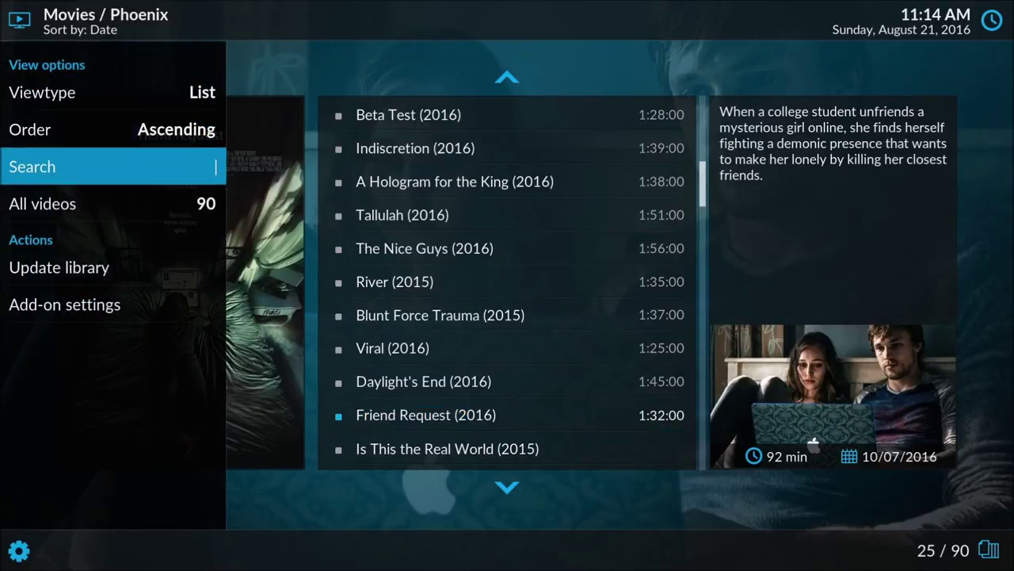
text(batman)
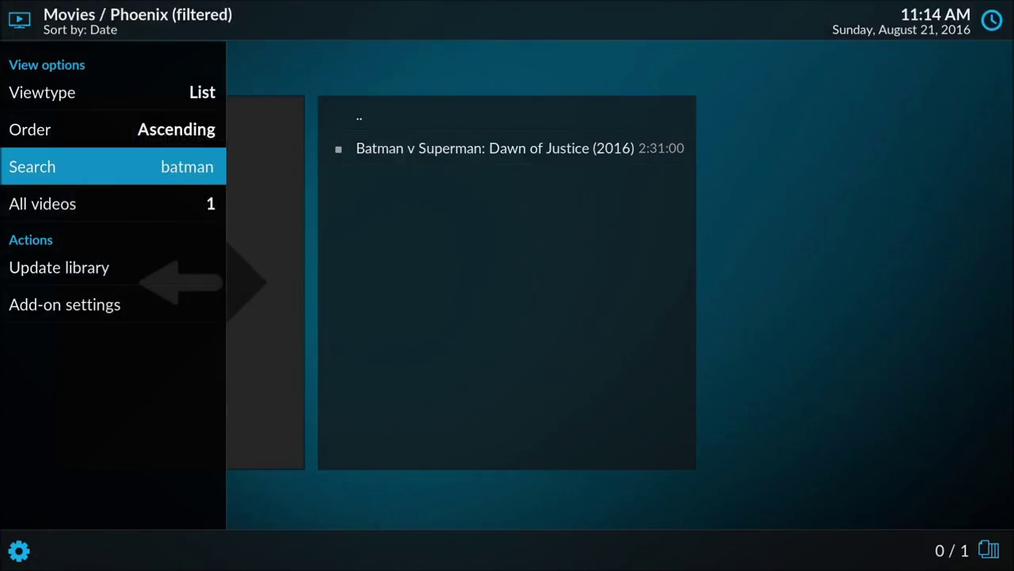
key(Right)
key(Down)
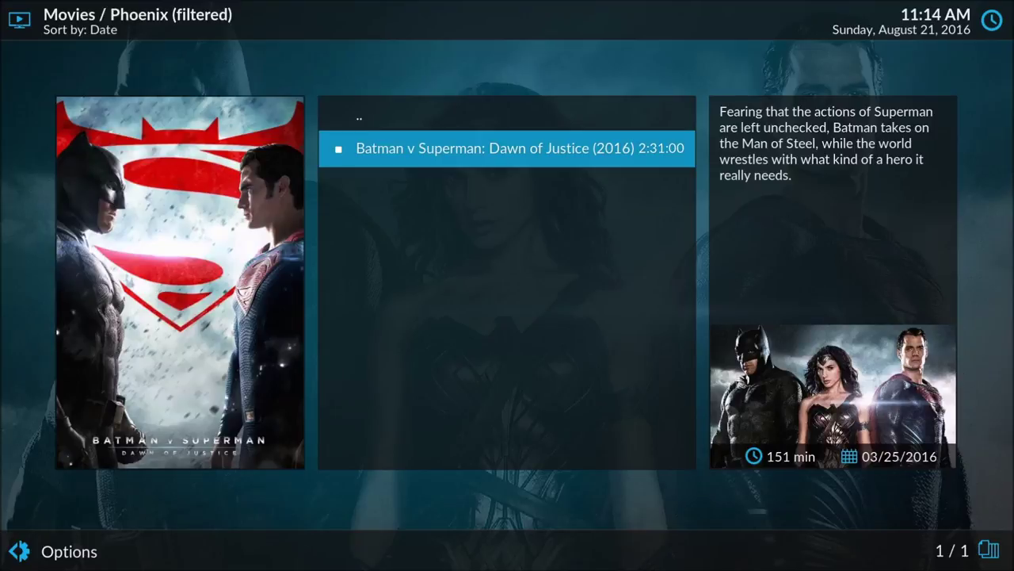
key(Return)
key(Return)
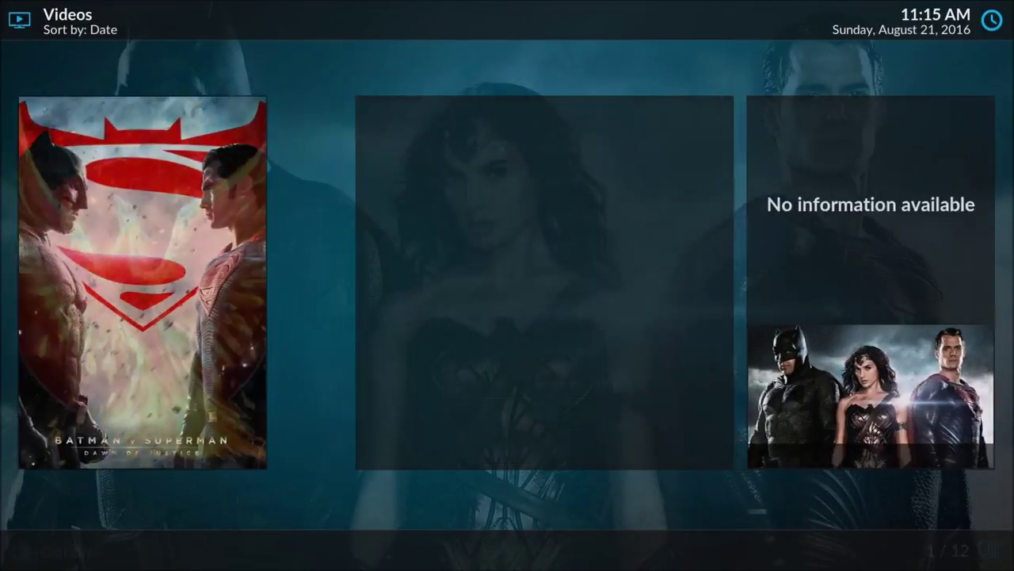
key(BackSpace)
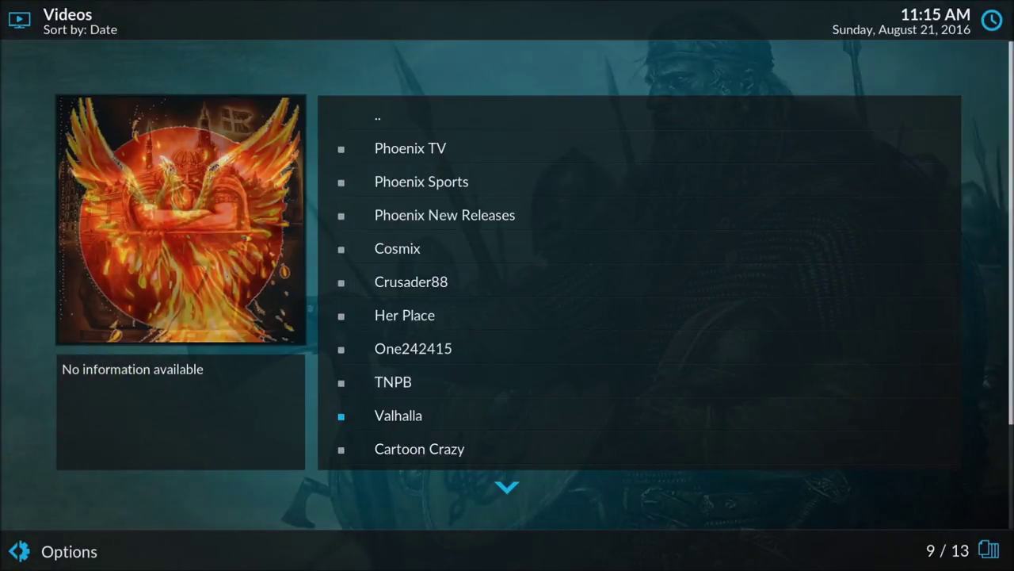
Step: Return to Videos and open the One242415 collection
key(Up)
key(Up)
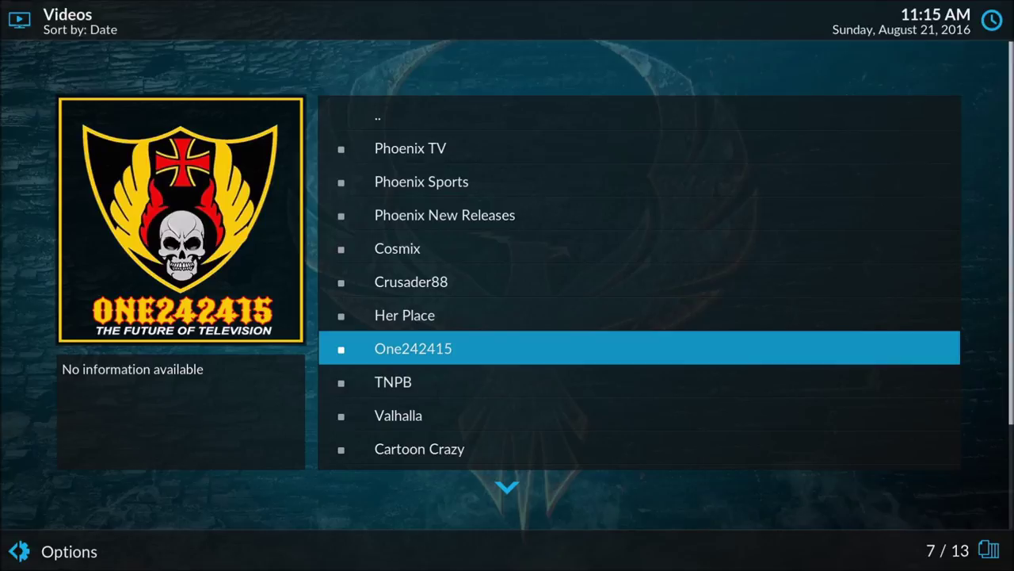
key(Return)
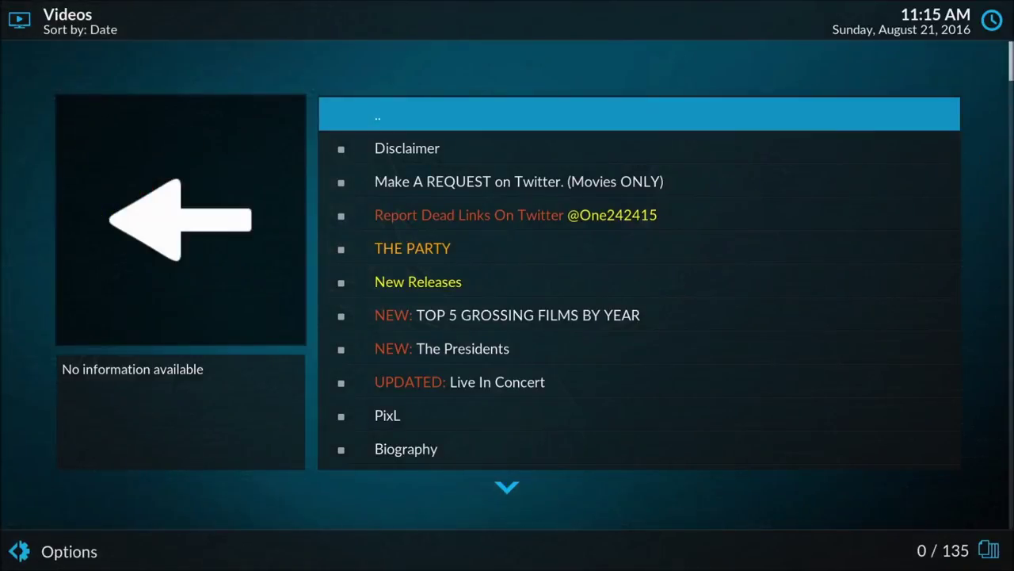
key(Down)
key(Down)
key(Down)
key(Down)
key(Down)
key(Down)
key(Down)
key(Down)
key(Down)
key(Down)
key(Down)
key(Down)
key(Down)
key(Down)
key(Down)
key(Down)
key(Down)
key(Down)
key(Down)
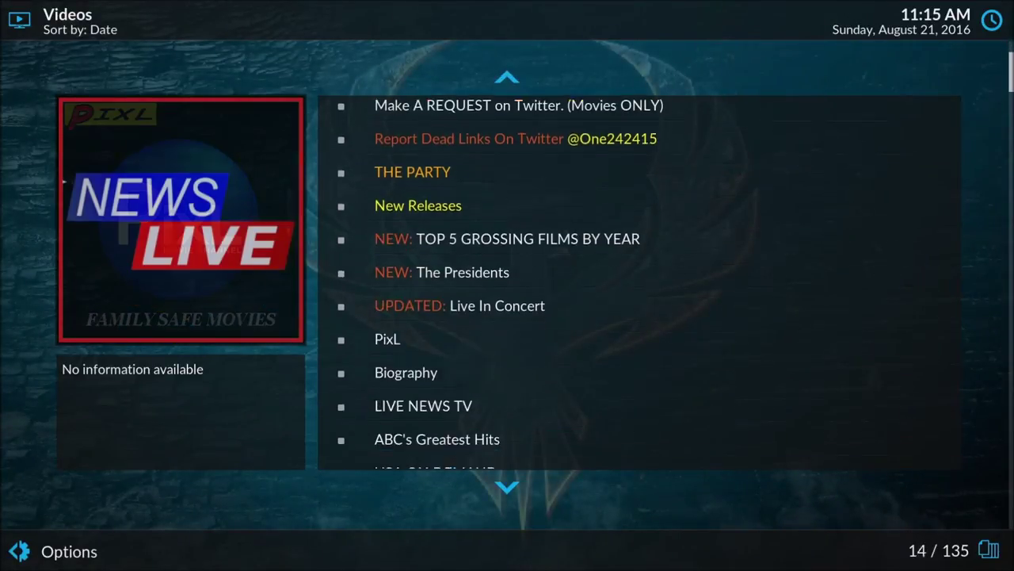
Step: Browse the 135 categories, past PIRATE WORLD RADIO and CARTOONS, to land on IMDB Top 300
key(Up)
key(Left)
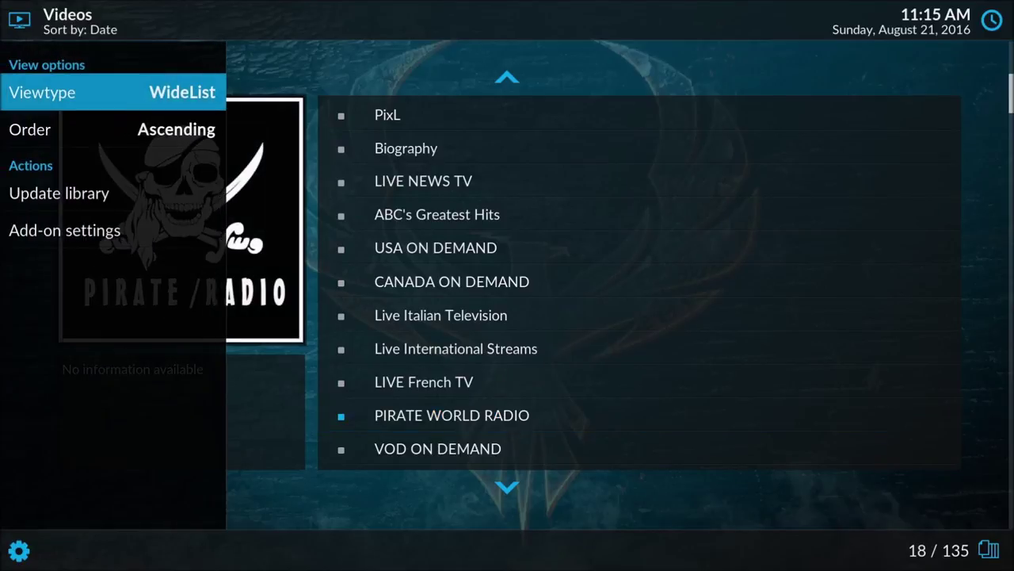
key(Right)
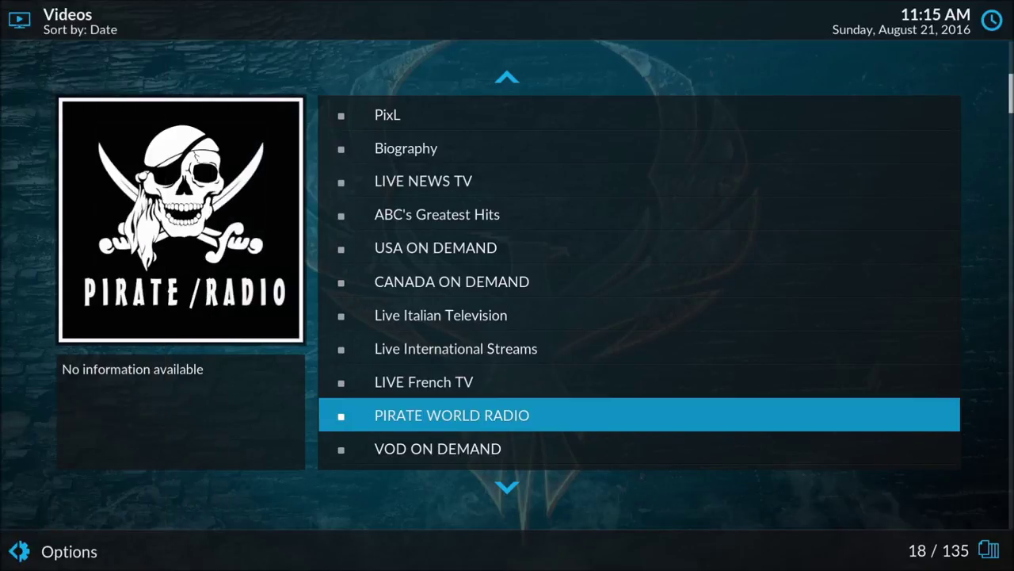
key(Up)
key(Up)
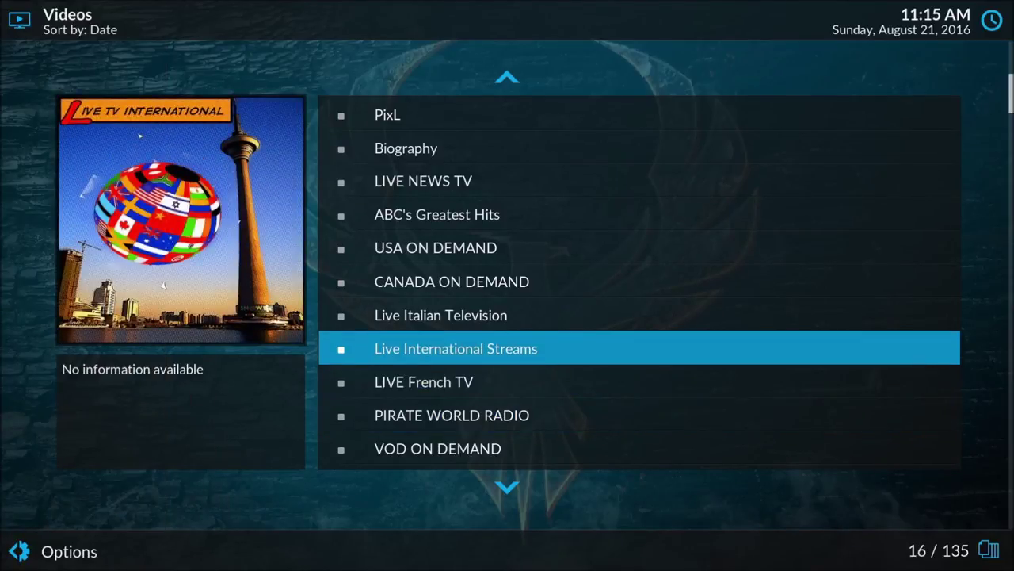
key(Down)
key(Down)
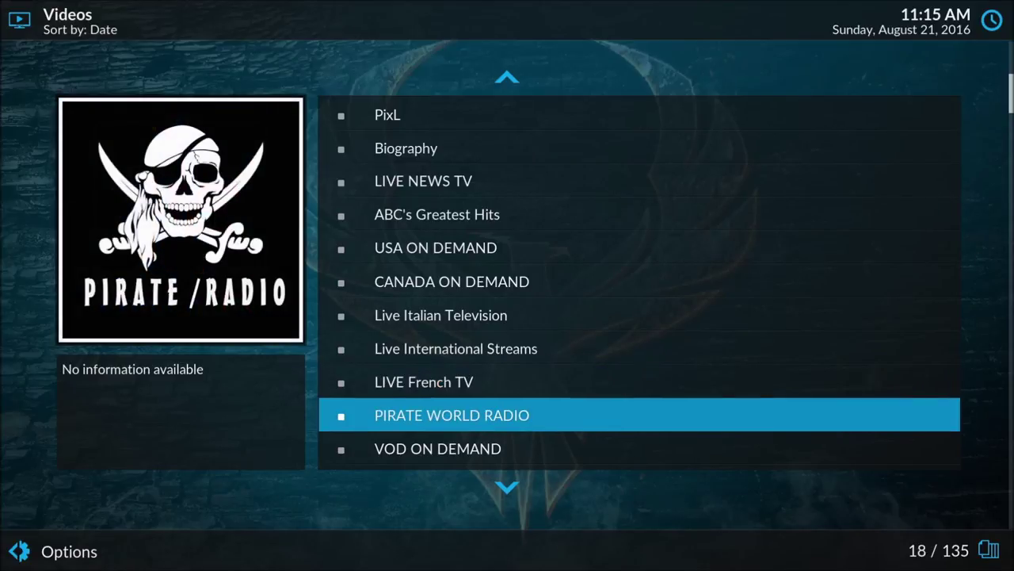
key(Down)
key(Down)
key(Down)
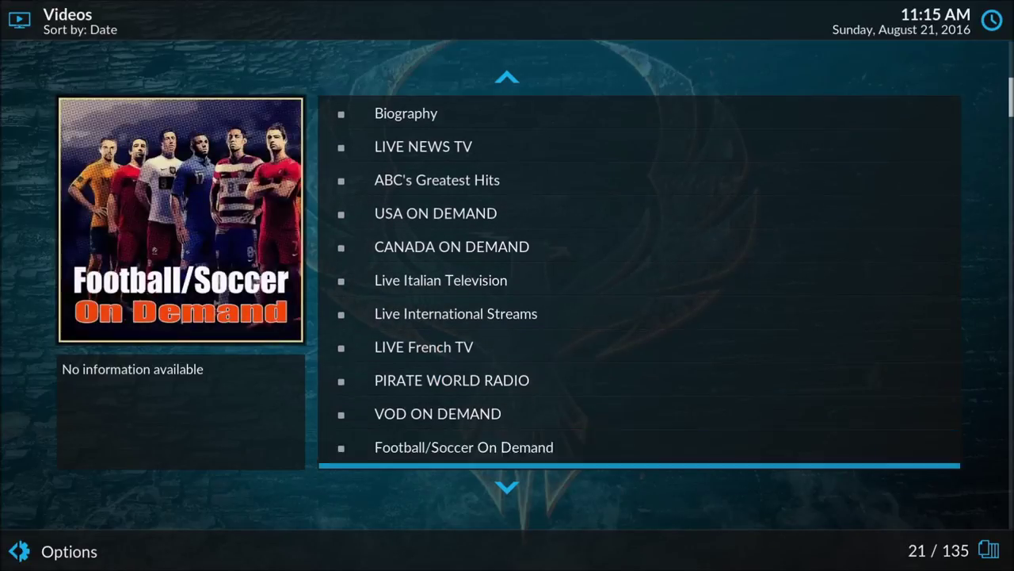
key(Down)
key(Down)
key(Down)
key(Down)
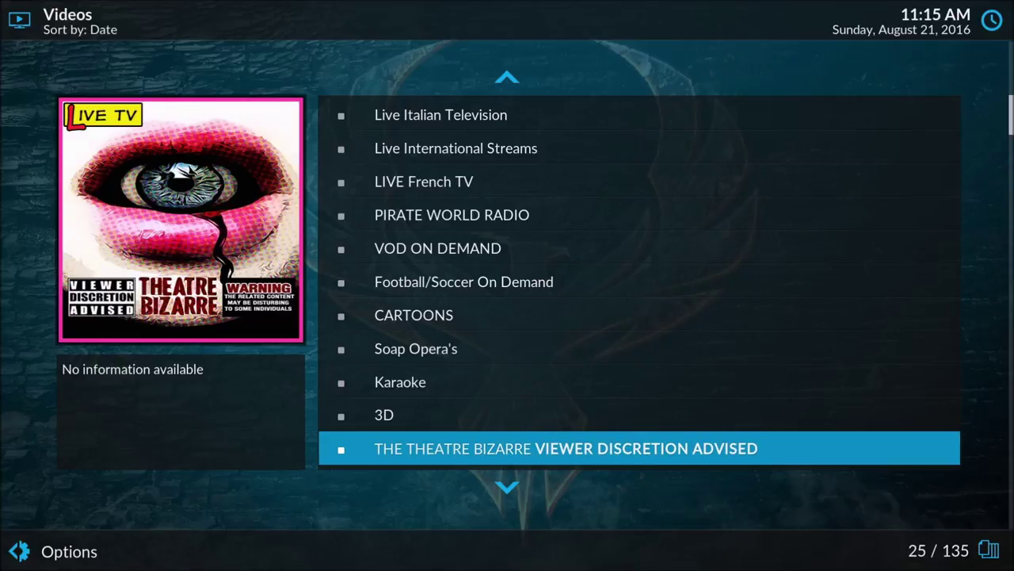
key(Down)
key(Down)
key(Down)
key(Down)
key(Down)
key(Down)
key(Down)
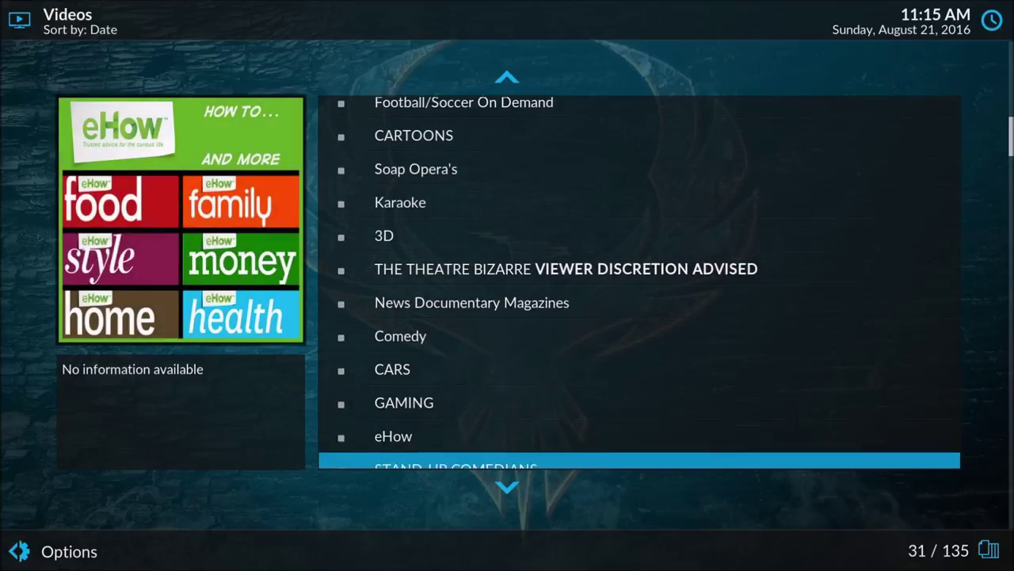
key(Down)
key(Down)
key(Down)
key(Down)
key(Down)
key(Down)
key(Down)
key(Down)
key(Down)
key(Down)
key(Down)
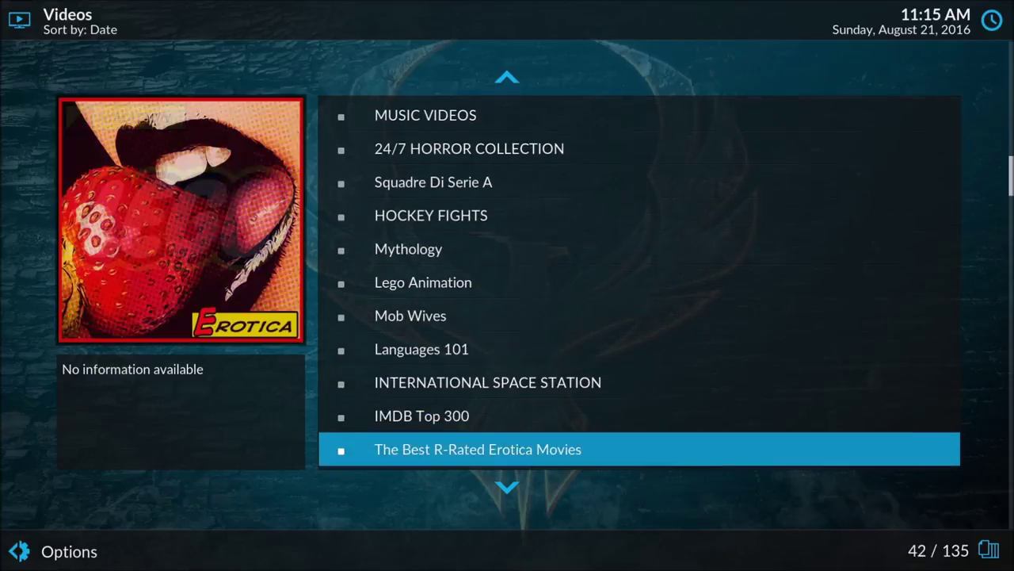
key(Up)
key(Up)
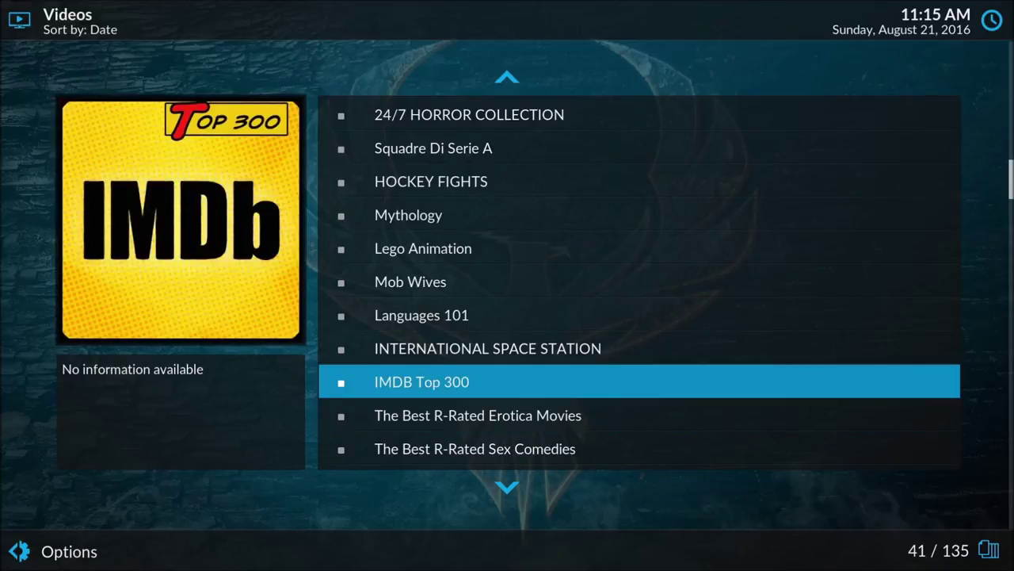
Step: Open IMDB Top 300 and select The Lord of the Rings: The Return of the King
key(Return)
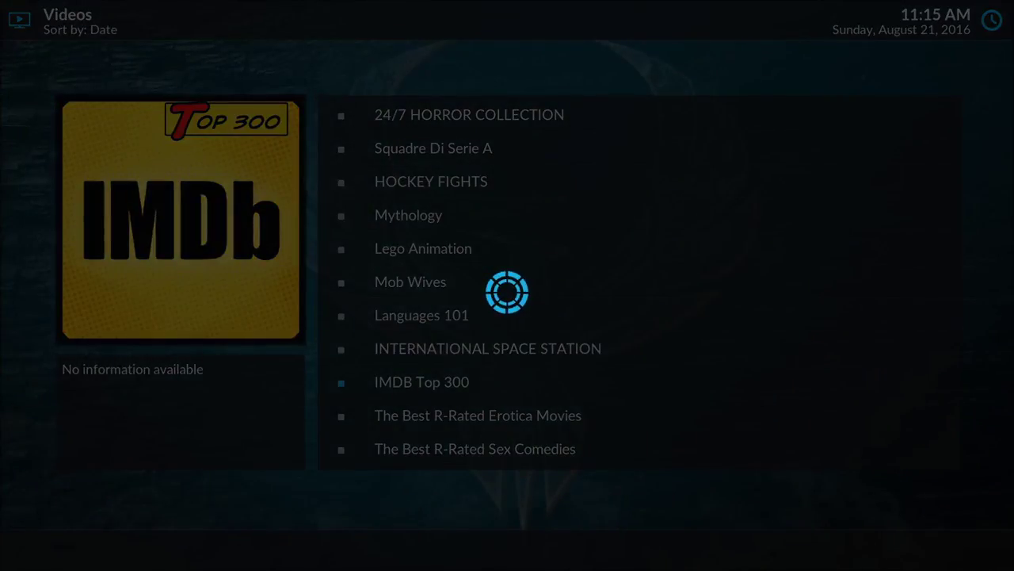
key(Down)
key(Down)
key(Down)
key(Down)
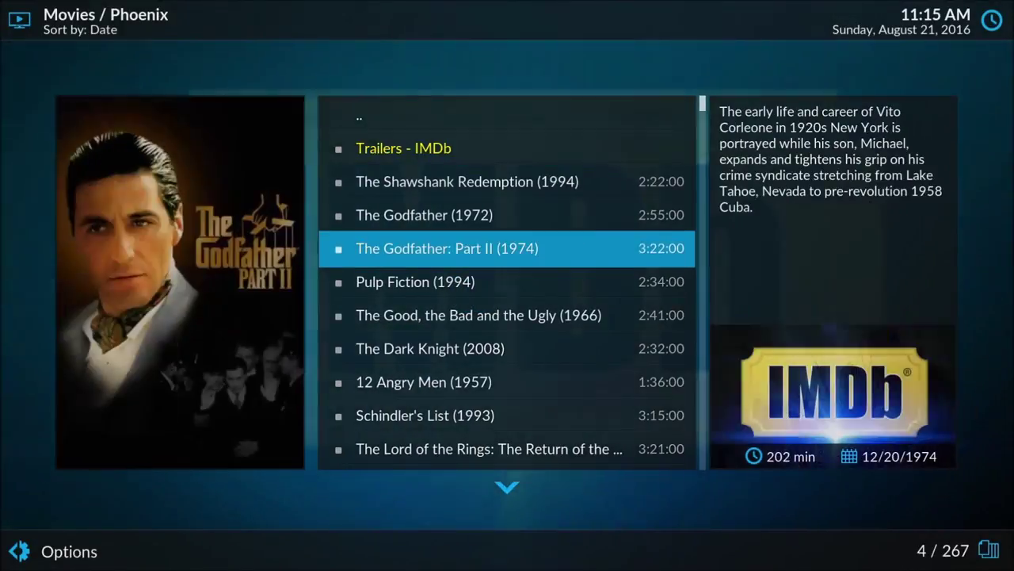
key(Up)
key(Down)
key(Down)
key(Down)
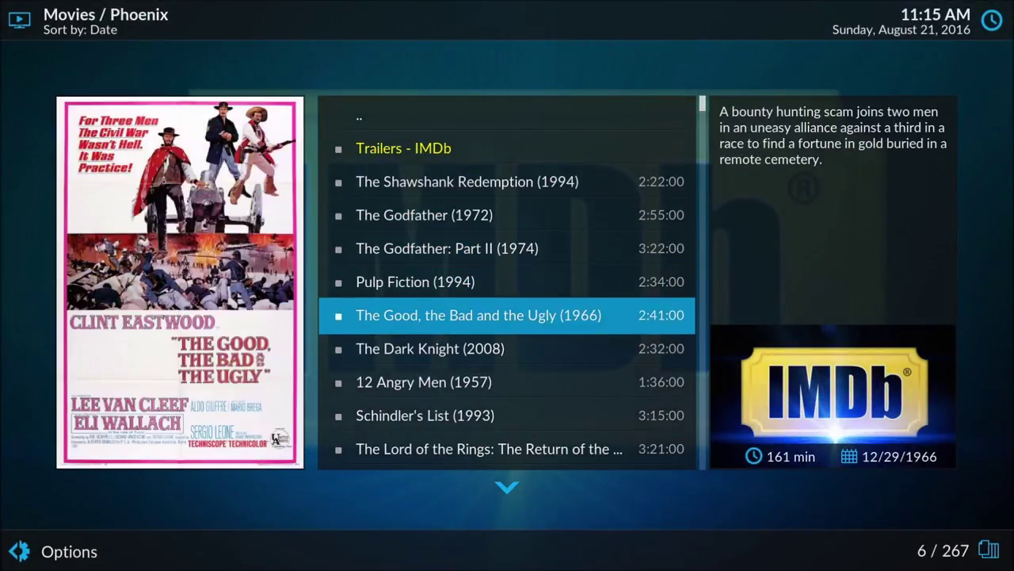
key(Down)
key(Down)
key(Down)
key(Down)
key(Down)
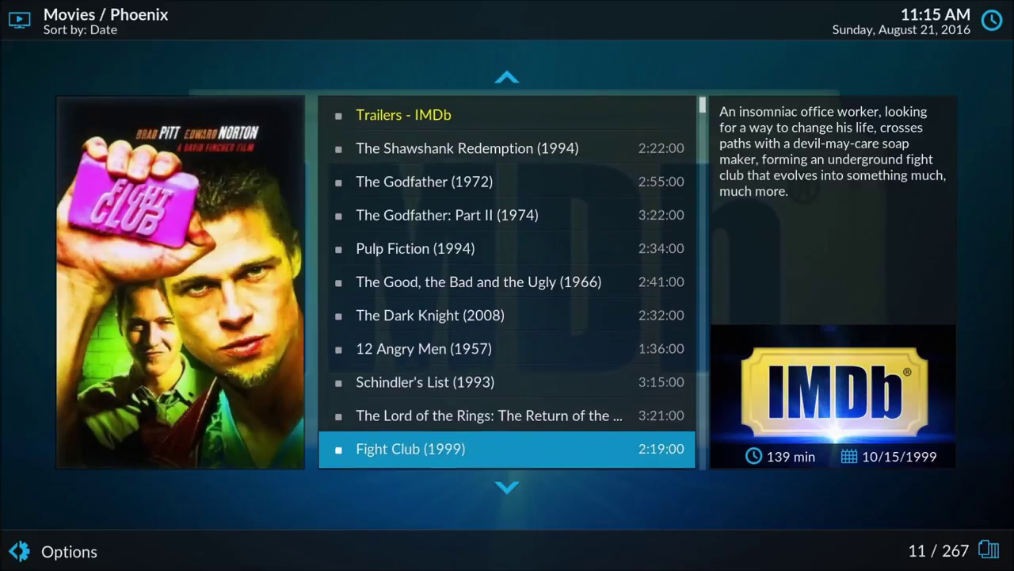
key(Up)
Step: Play it from Link 1, then stop playback and leave the Phoenix movie list
key(Return)
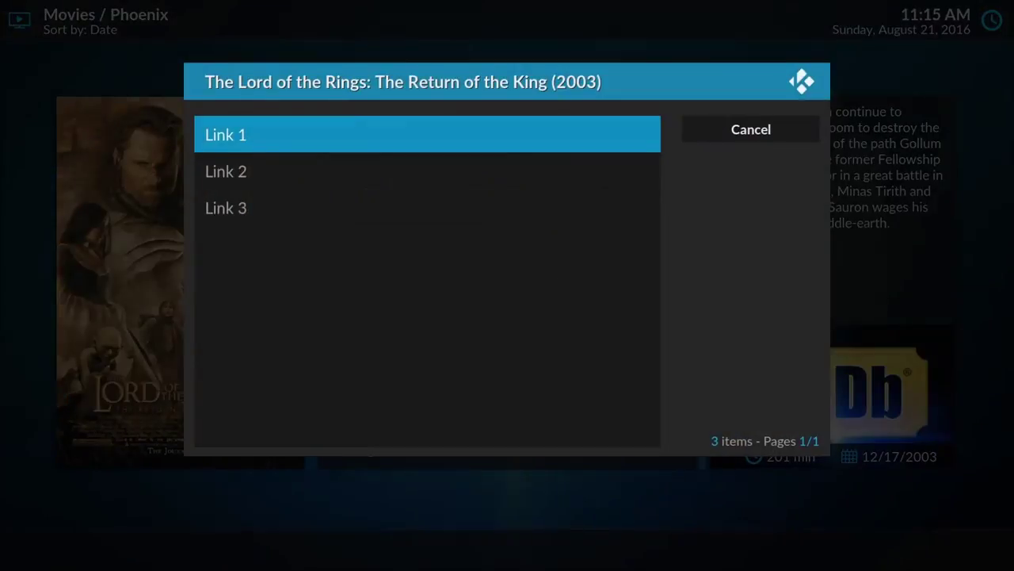
key(Return)
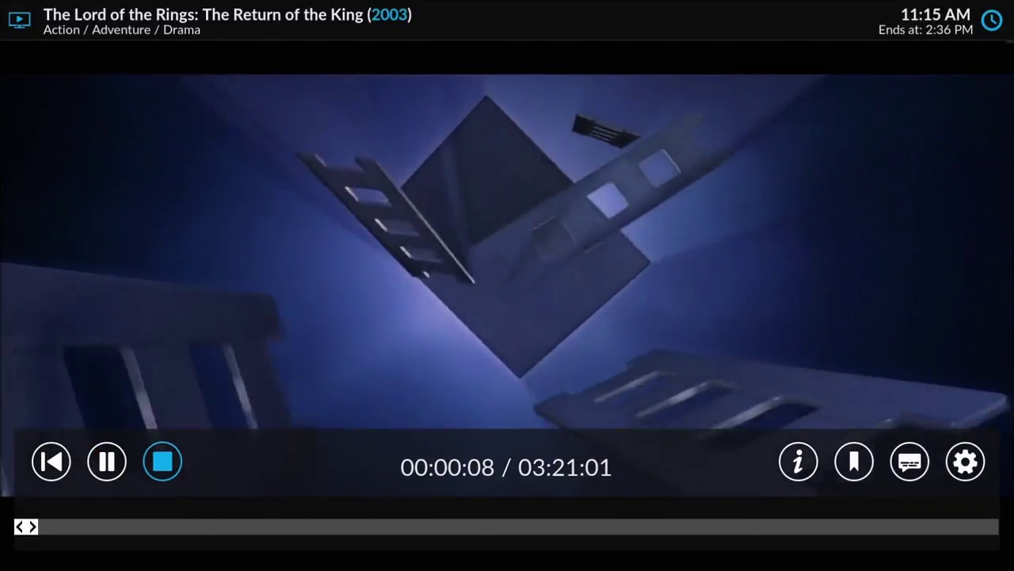
key(Return)
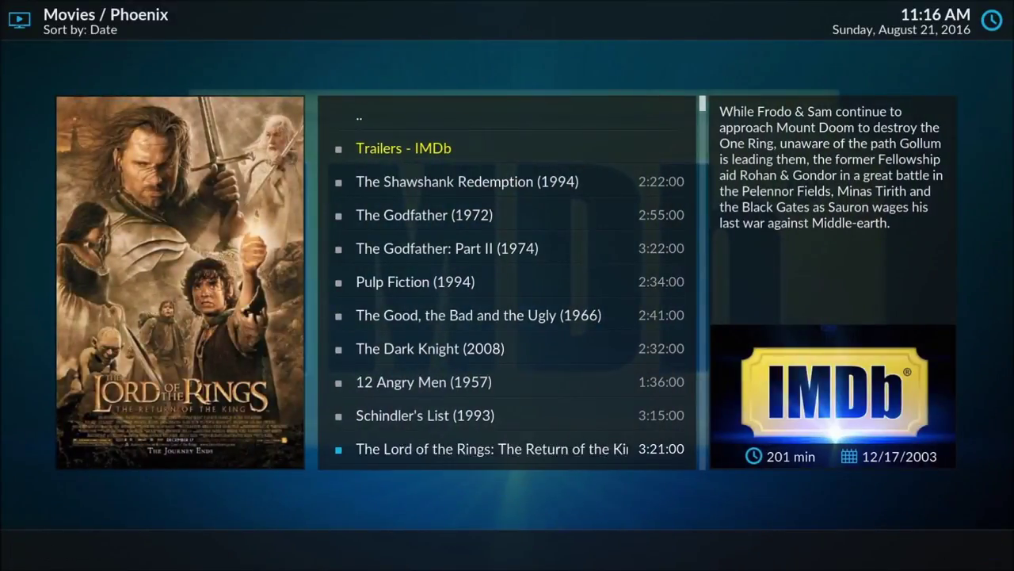
key(BackSpace)
Step: Open Stream All The Sources' Movies menu and highlight Popular Movies
key(BackSpace)
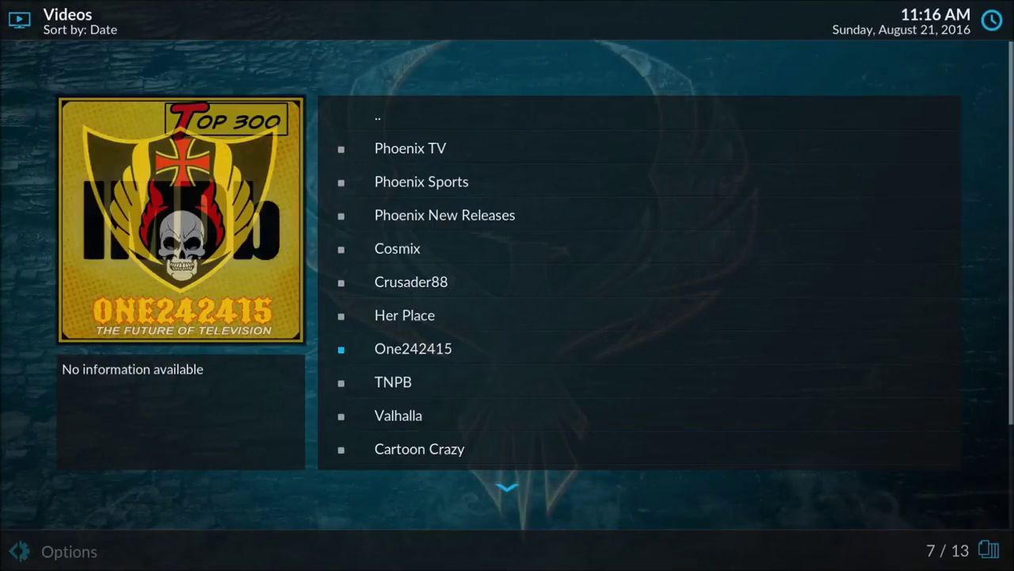
key(BackSpace)
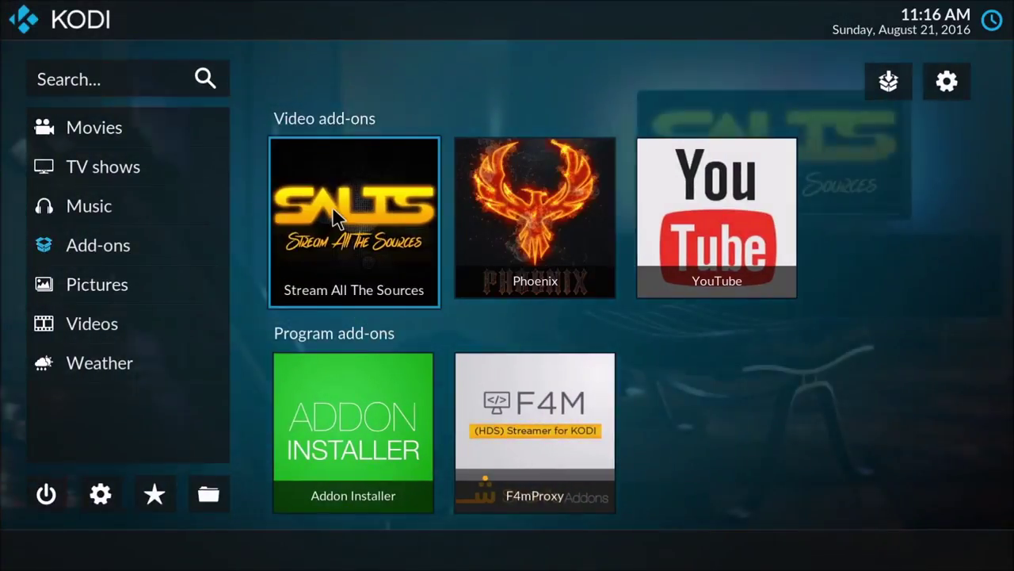
click(332, 210)
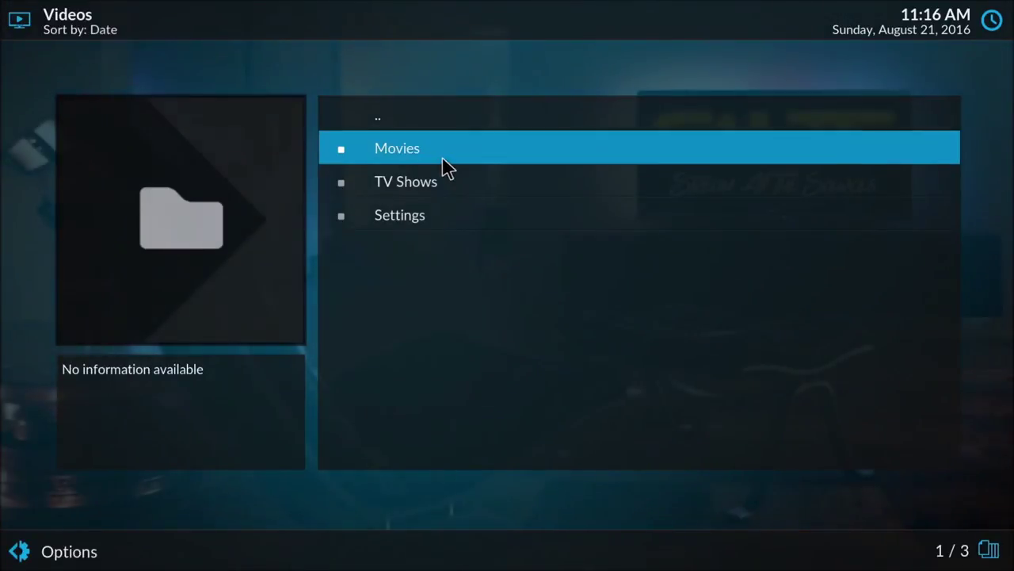
click(433, 156)
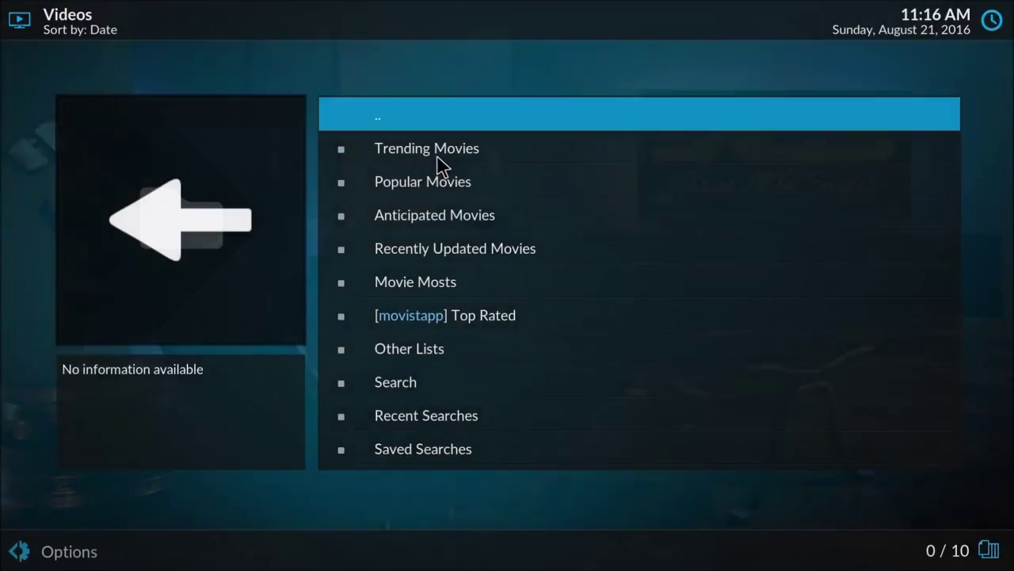
key(Down)
key(Up)
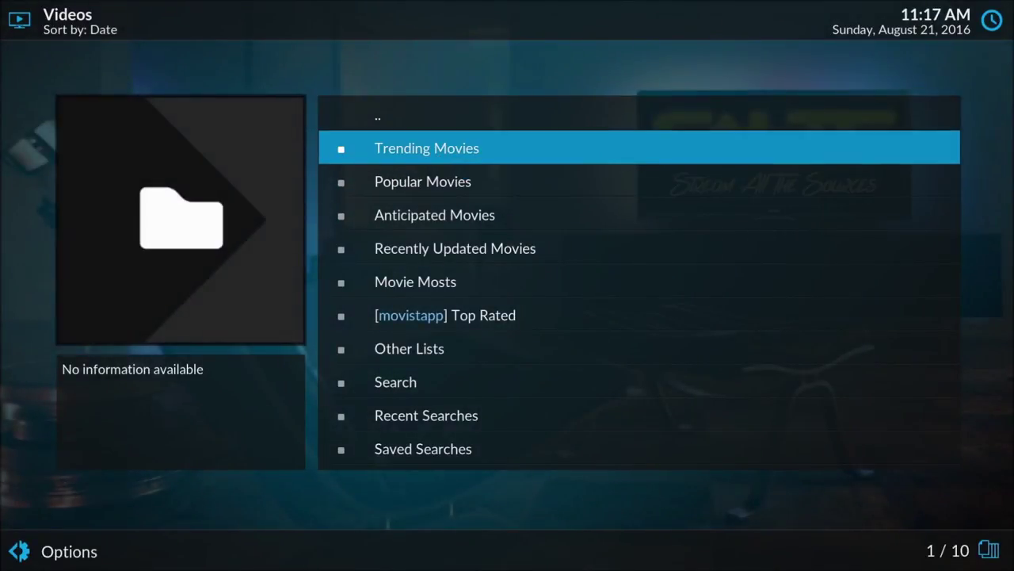
key(Down)
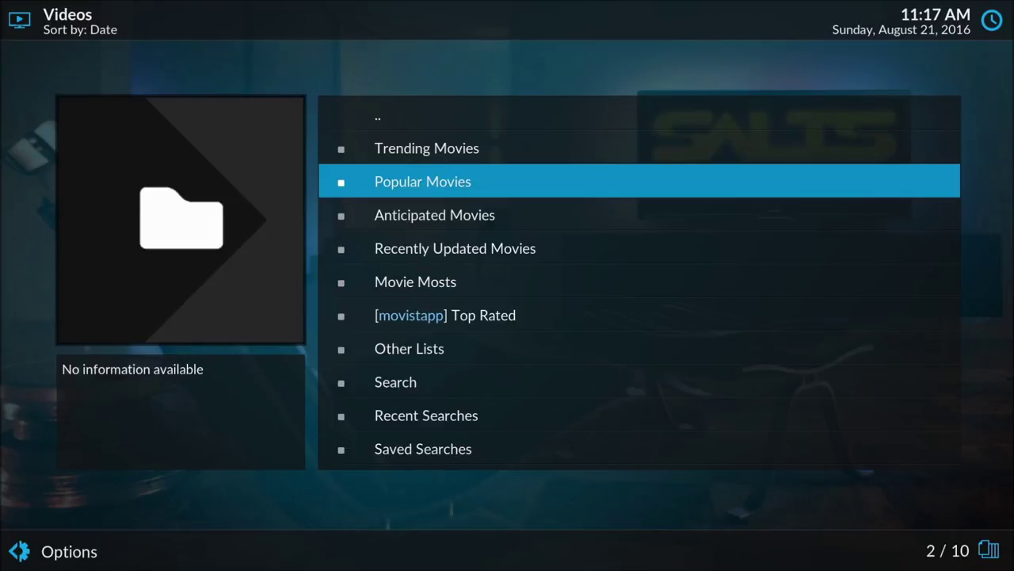
key(Return)
key(Down)
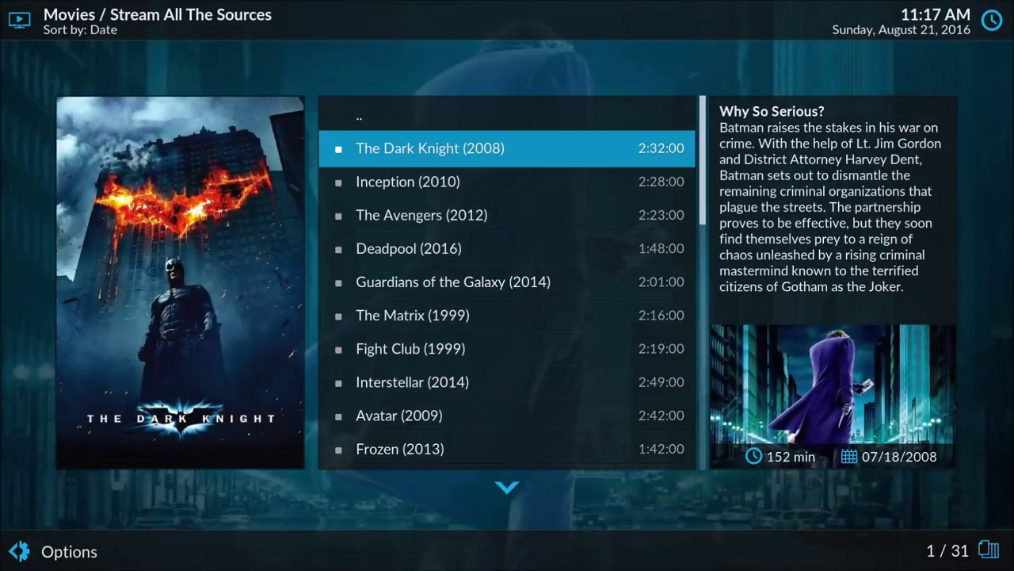
key(Down)
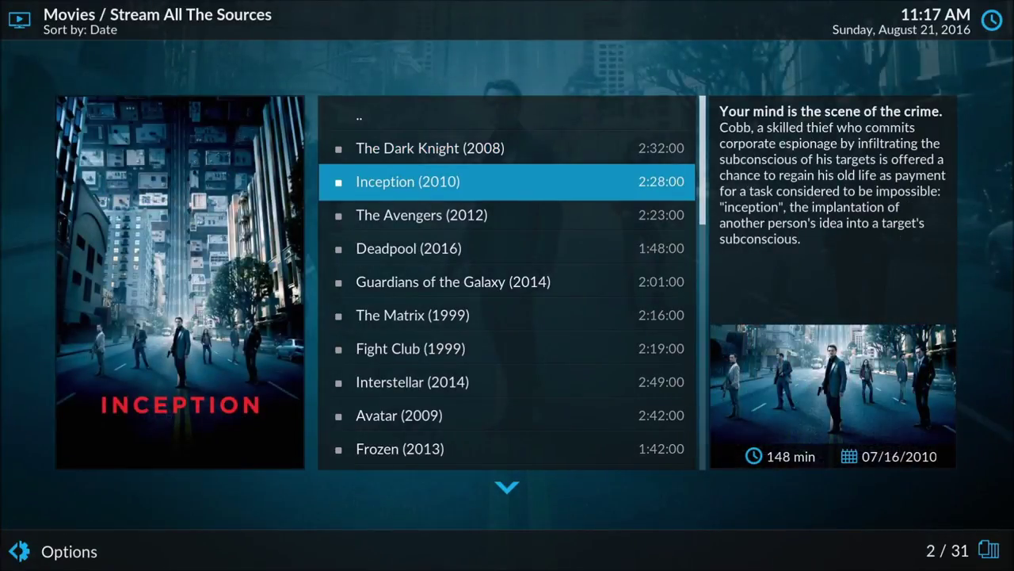
key(Down)
key(Down)
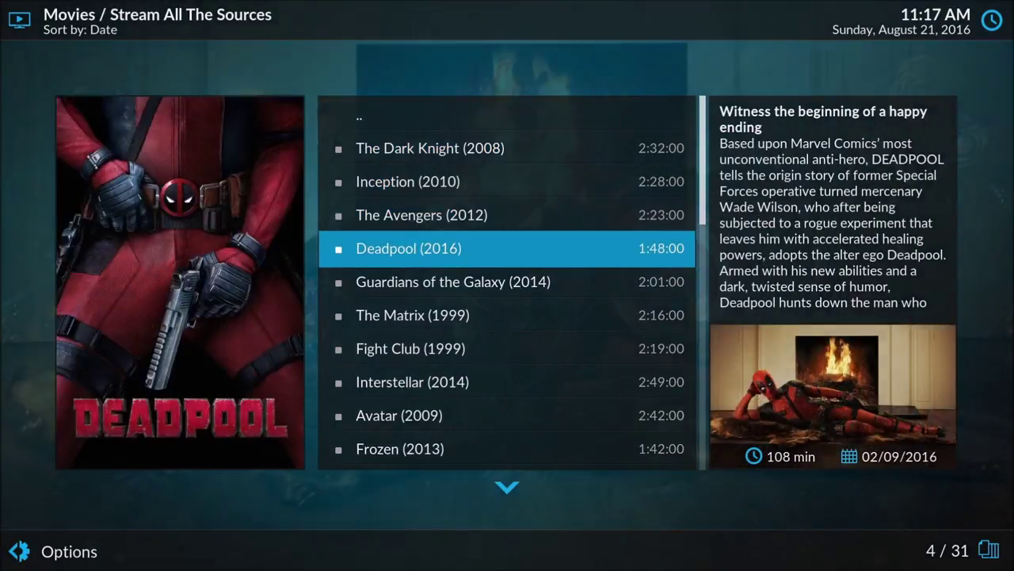
key(Down)
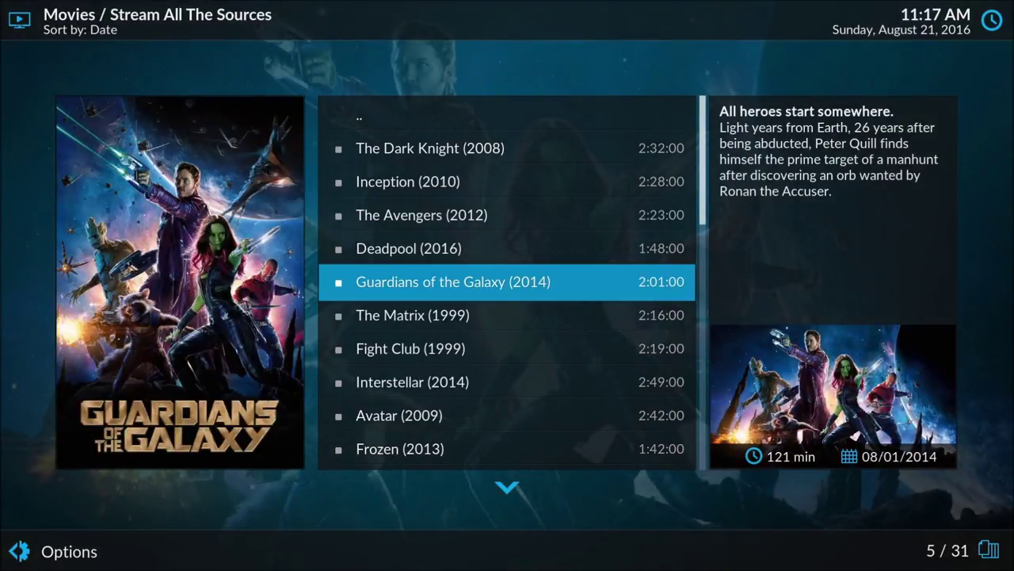
key(BackSpace)
key(Down)
key(Down)
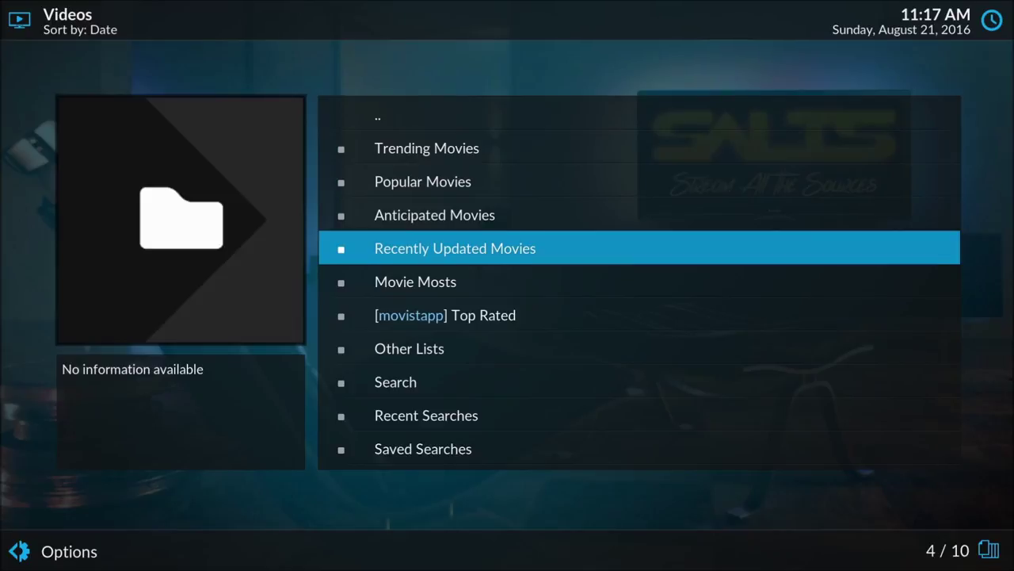
Step: Search the add-on's movies for 'gladiator'
key(Down)
key(Down)
key(Down)
key(Down)
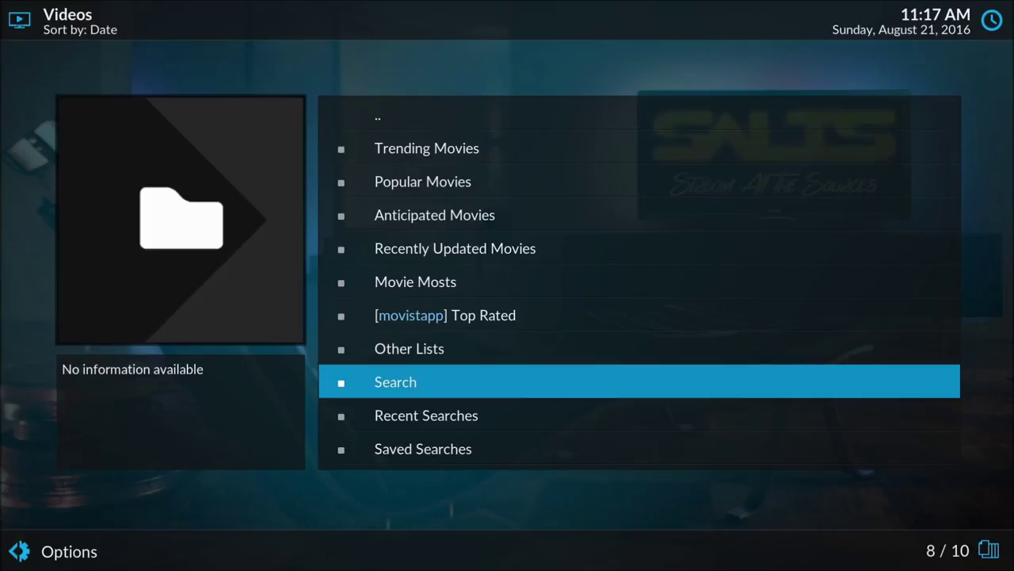
key(Return)
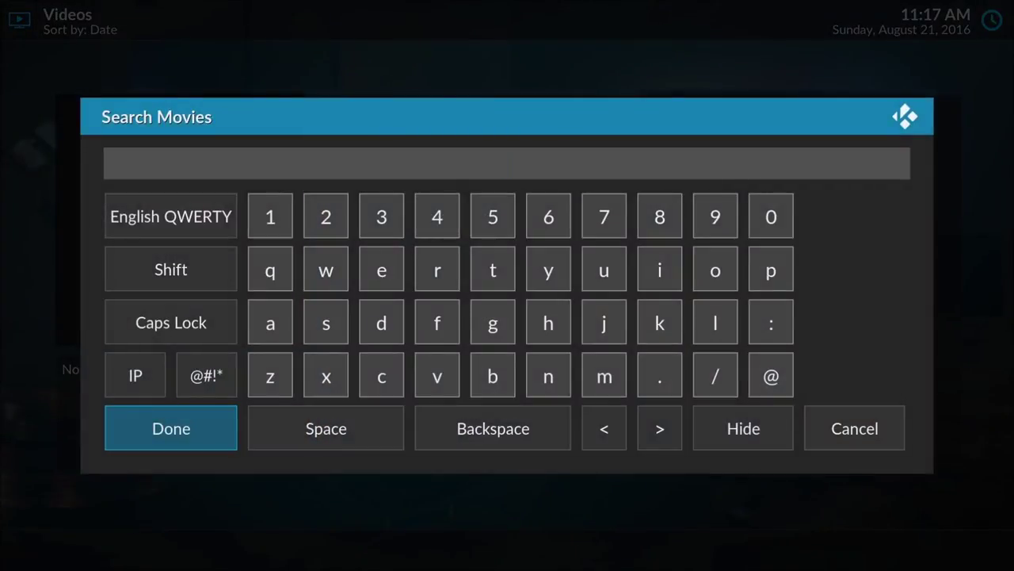
text(gladio)
key(BackSpace)
text(ator)
key(Return)
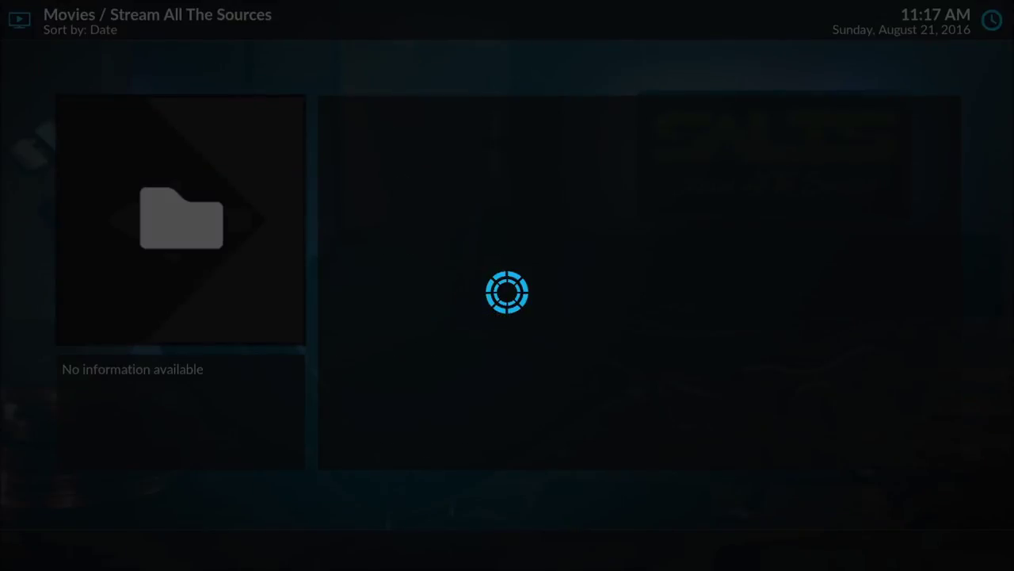
Step: Pick Gladiator (2000) from the results and fetch its streams
key(Down)
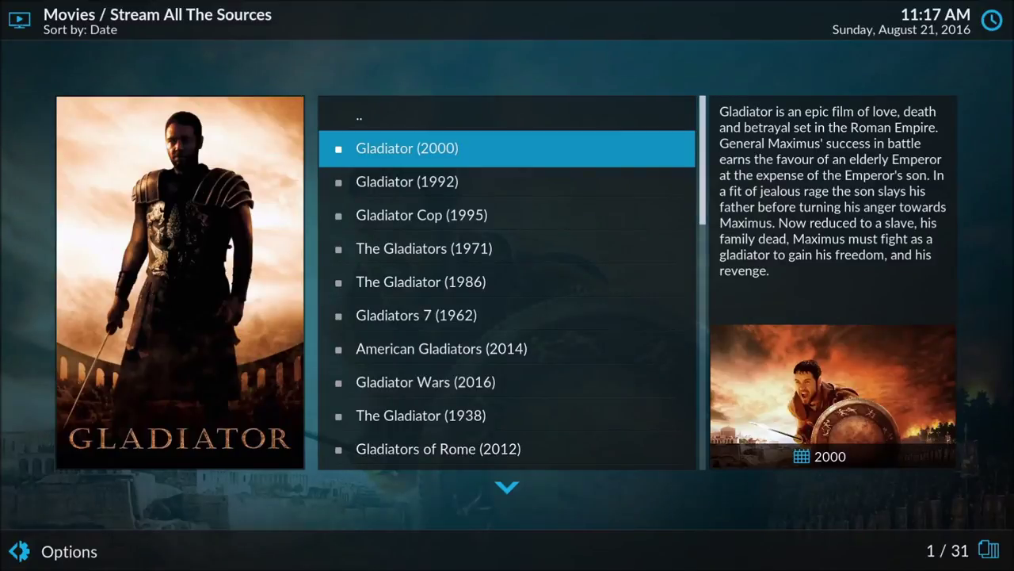
key(Down)
key(Up)
key(Return)
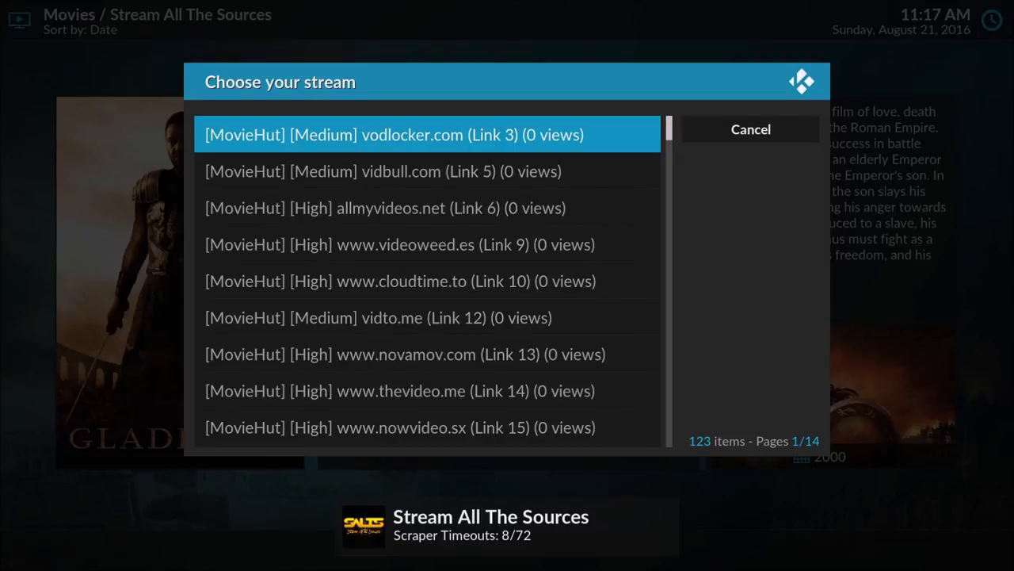
Step: Browse Gladiator's stream list from vidbull Link 5 down to the VKFlix sources
key(Down)
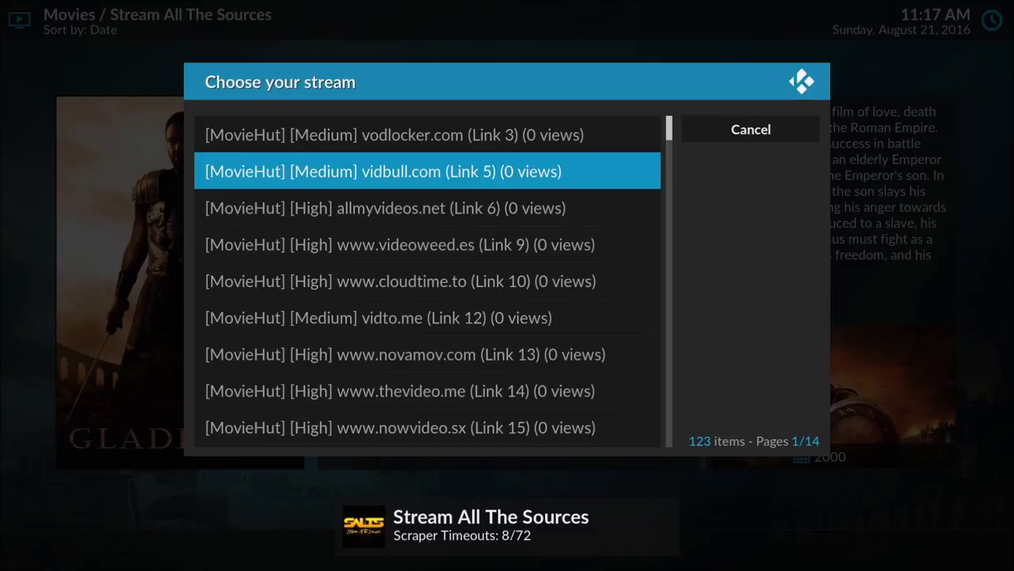
key(Down)
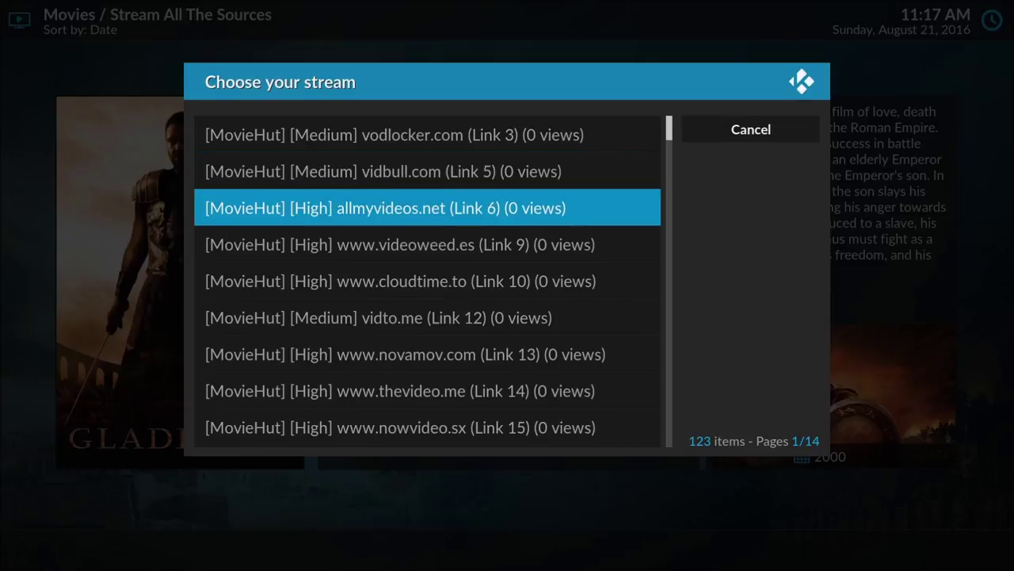
key(Down)
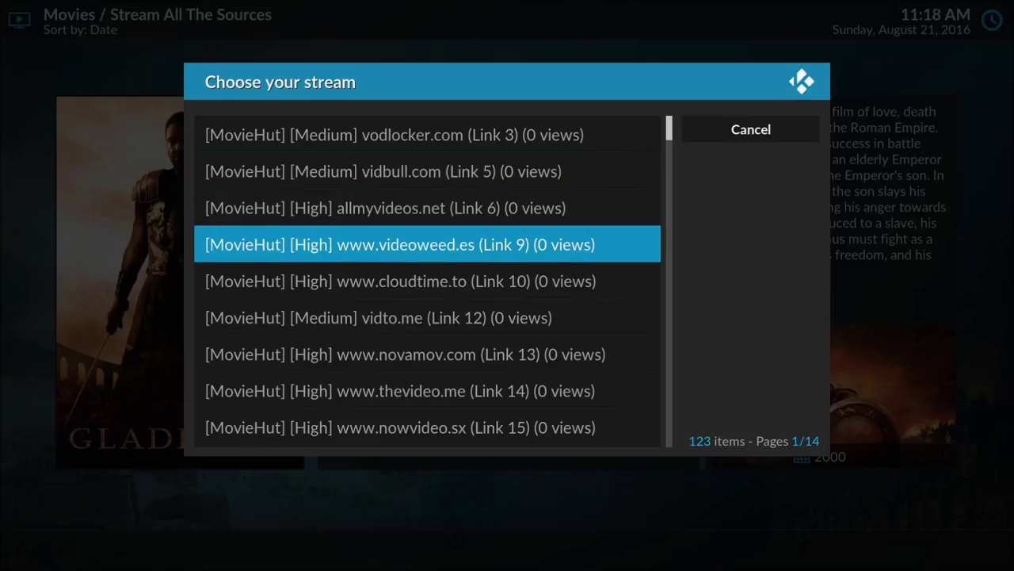
key(Up)
key(Up)
key(Up)
key(Down)
key(Down)
key(Down)
key(Down)
key(Down)
key(Down)
key(Down)
key(Down)
key(Down)
key(Down)
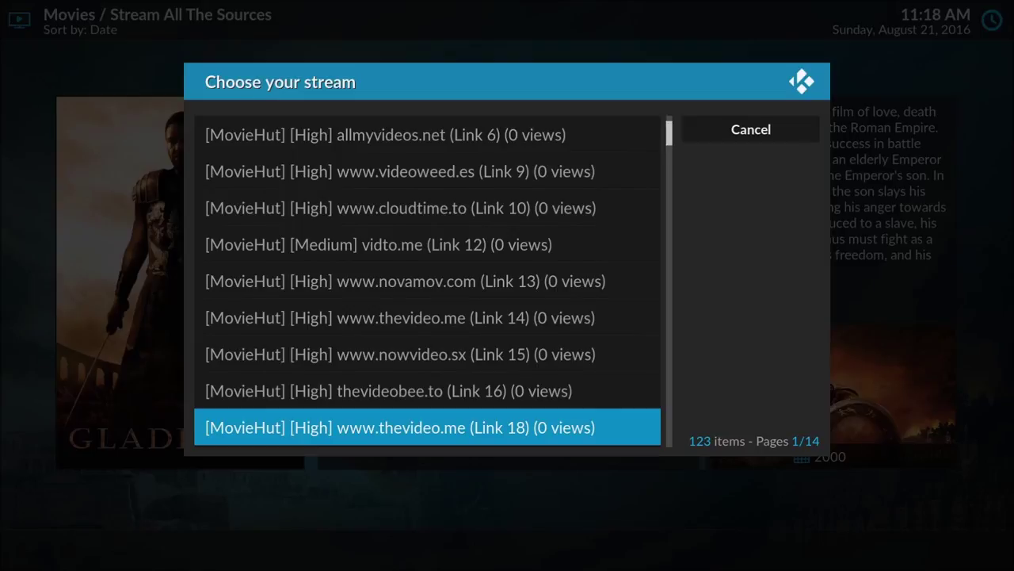
key(Down)
key(Down)
key(Down)
key(Down)
key(Down)
key(Down)
key(Down)
key(Down)
key(Down)
key(Down)
key(Down)
key(Down)
key(Down)
key(Down)
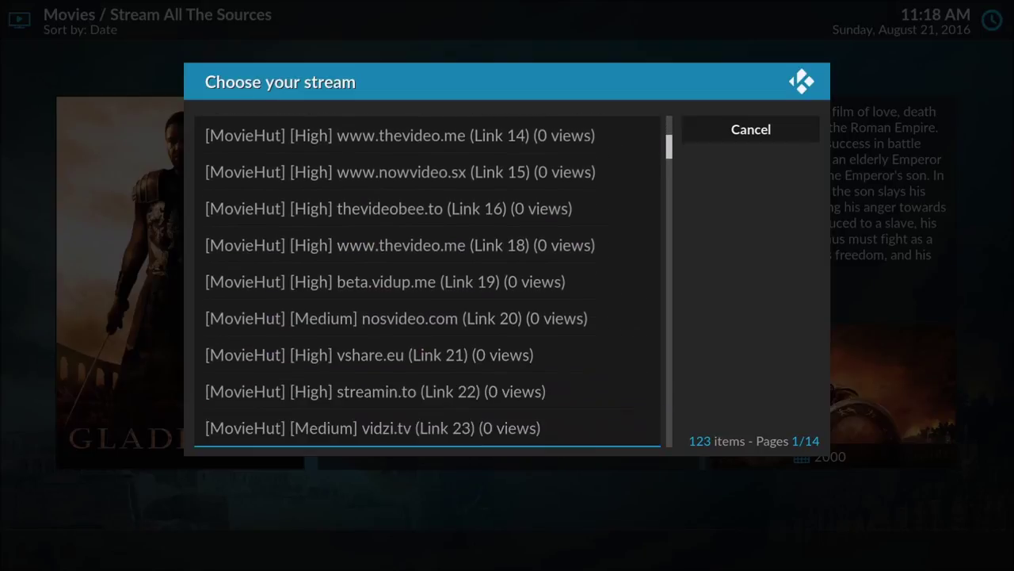
key(Down)
key(Down)
key(Down)
key(Down)
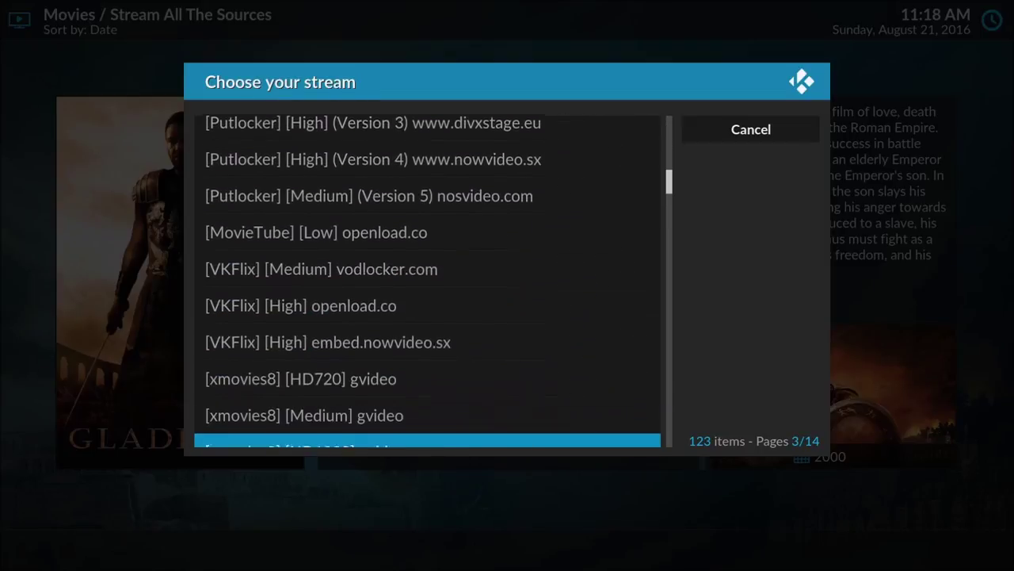
Step: Choose the xmovies8 HD1080 gvideo stream and play Gladiator from it
key(Up)
key(Up)
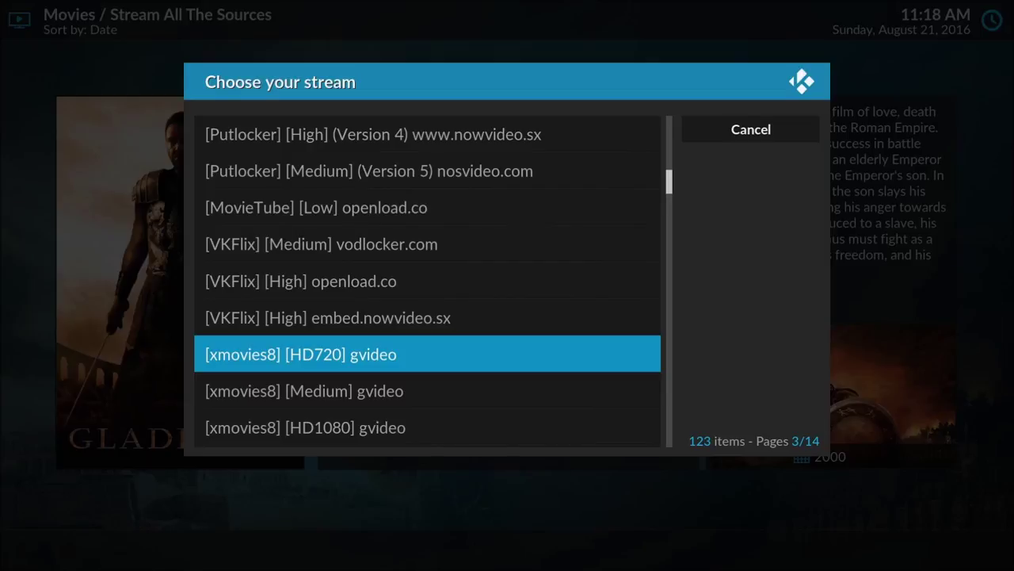
key(Down)
key(Down)
key(Down)
key(Down)
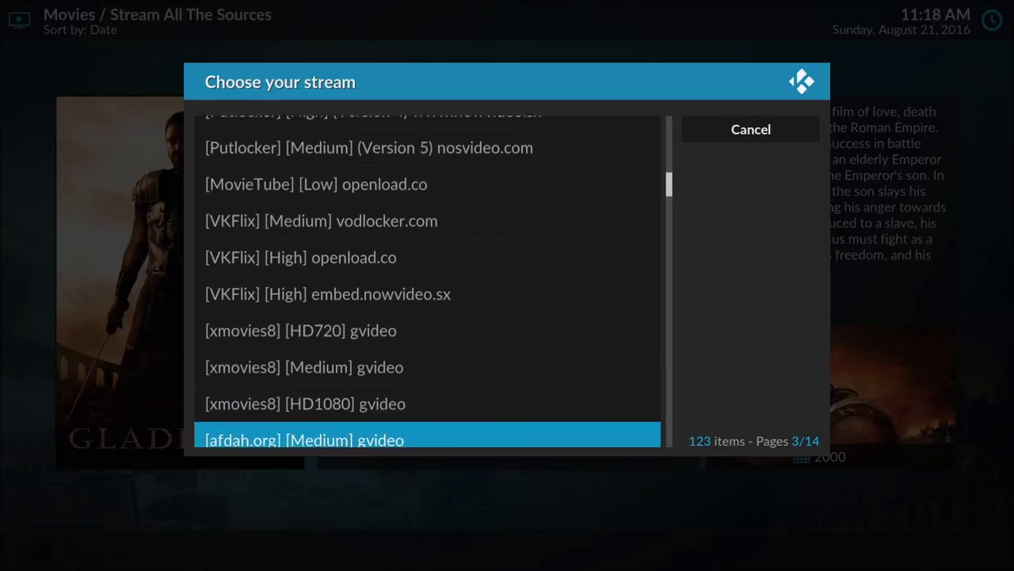
key(Up)
key(Up)
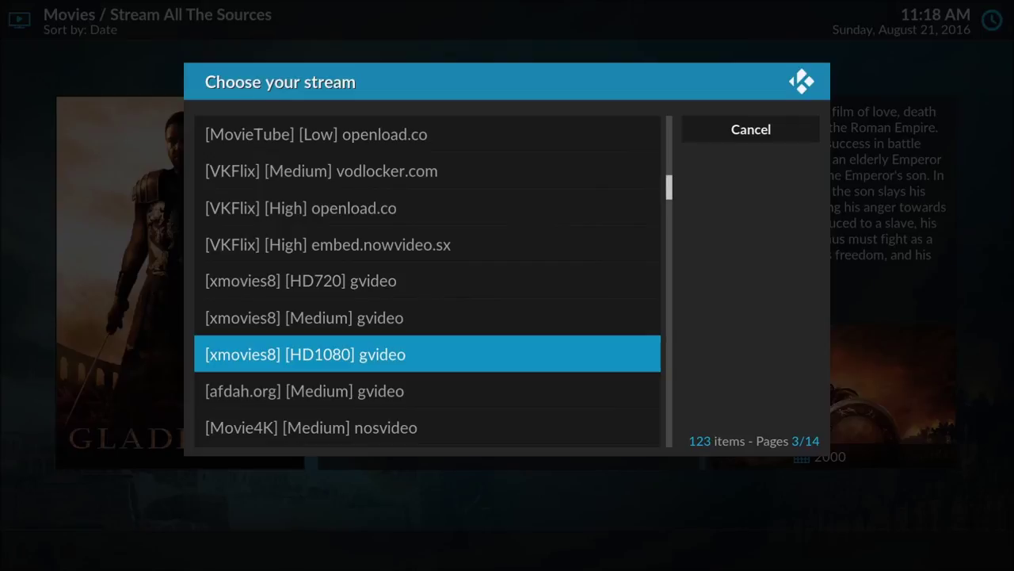
key(Up)
key(Up)
key(Up)
key(Up)
key(Up)
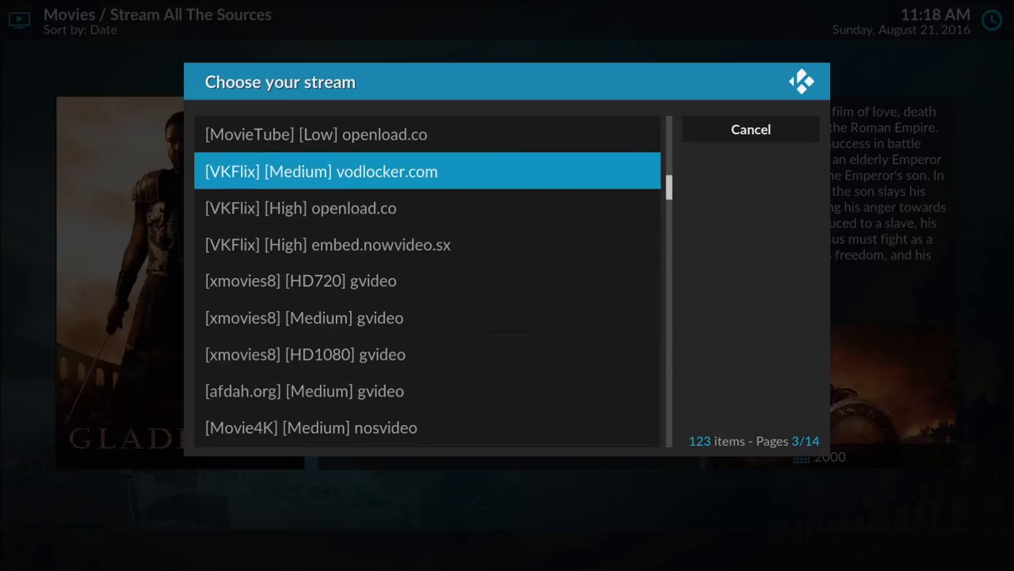
key(Down)
key(Down)
key(Down)
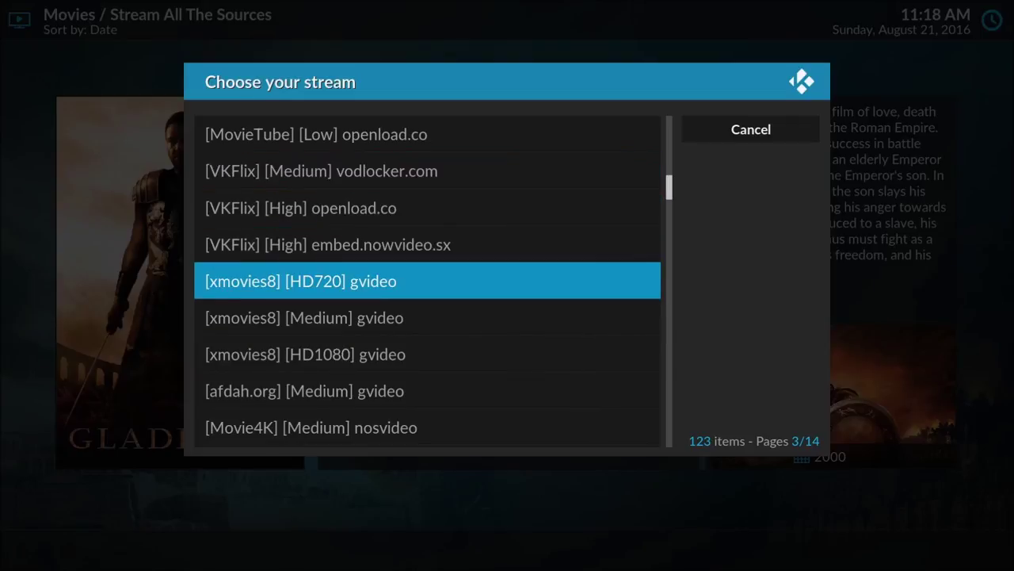
key(Up)
key(Up)
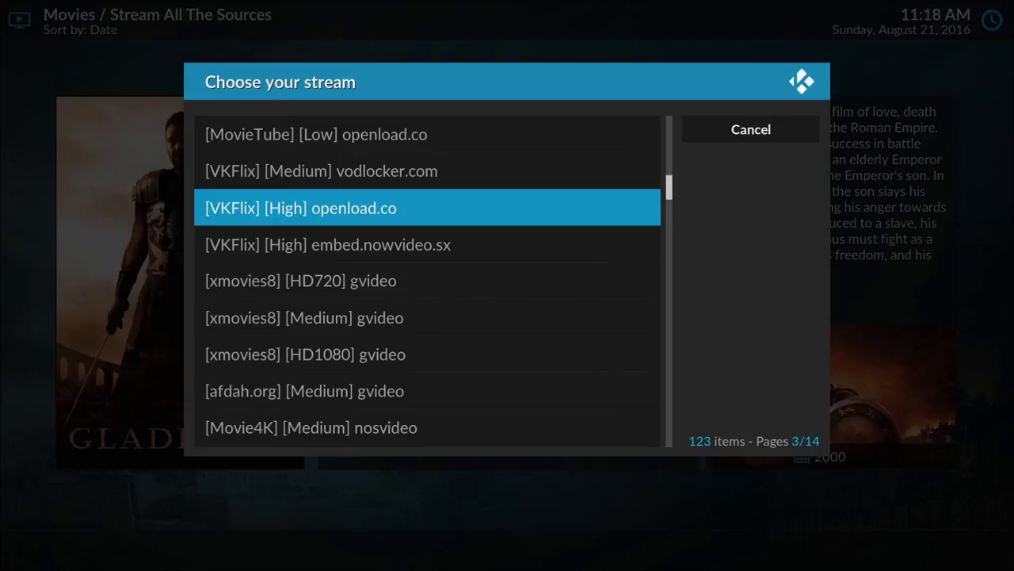
key(Down)
key(Down)
key(Down)
key(Down)
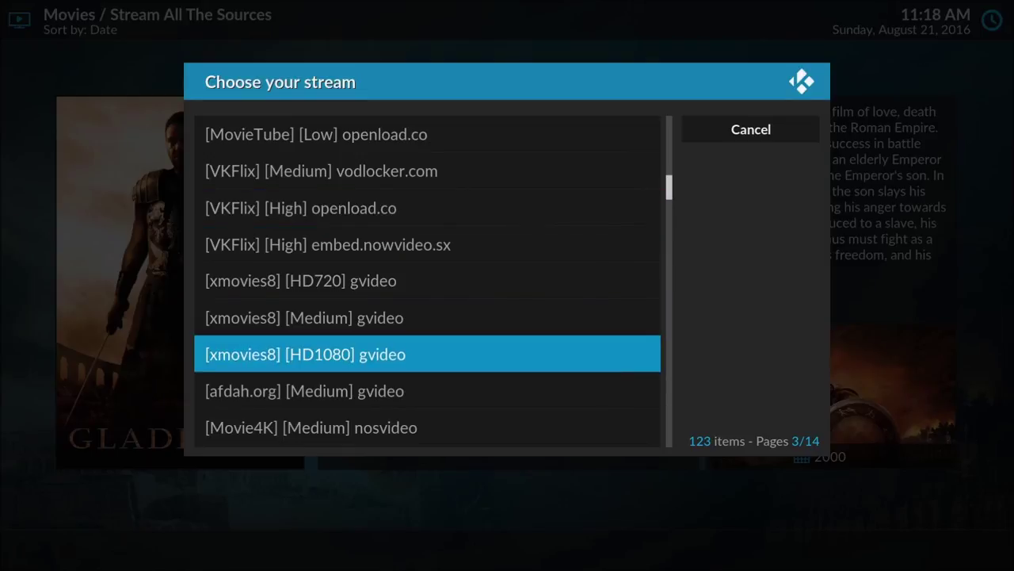
key(Return)
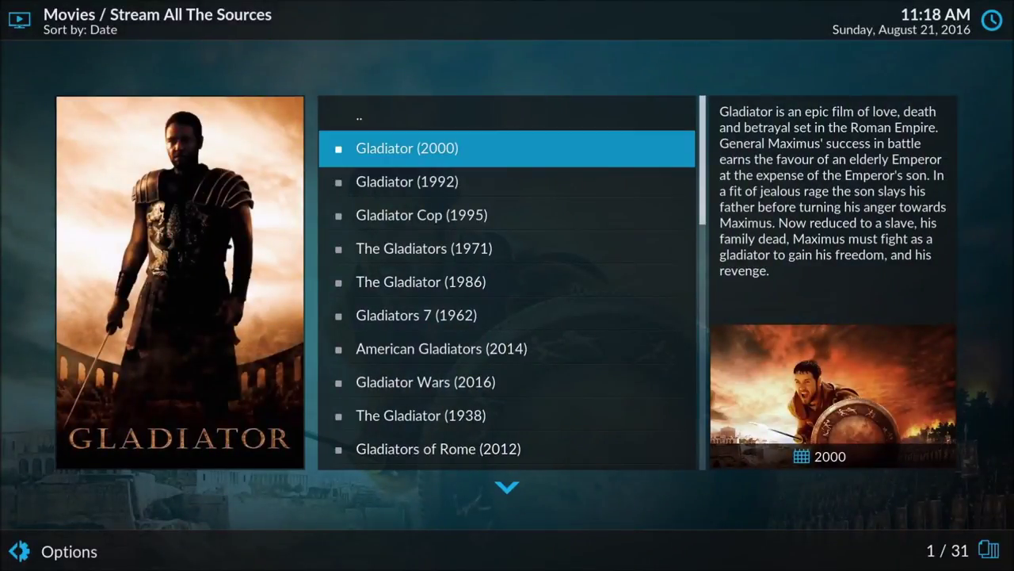
Step: Highlight Gladiator (1992) in the search results
key(Down)
key(Up)
key(BackSpace)
key(Up)
key(Up)
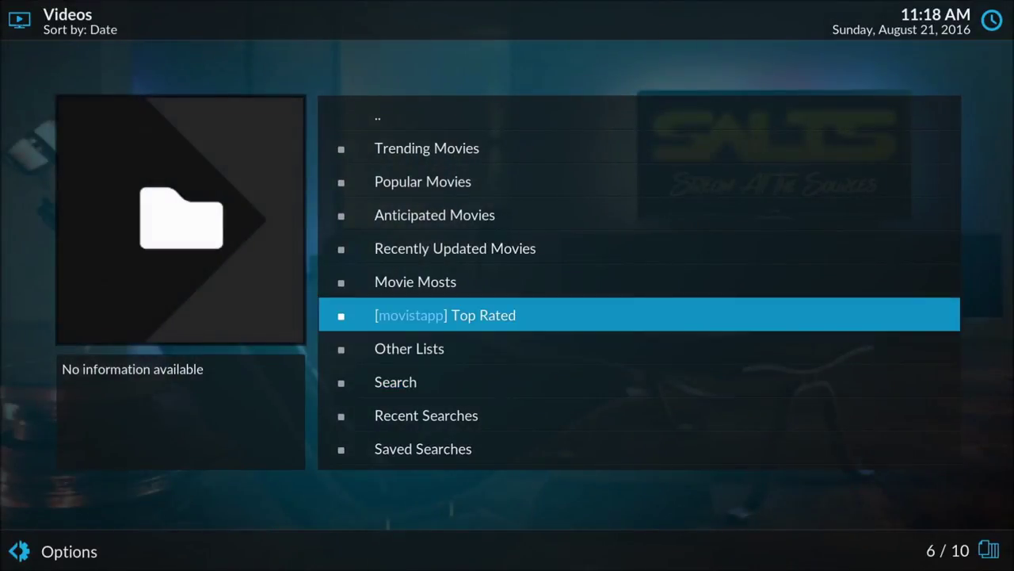
key(Up)
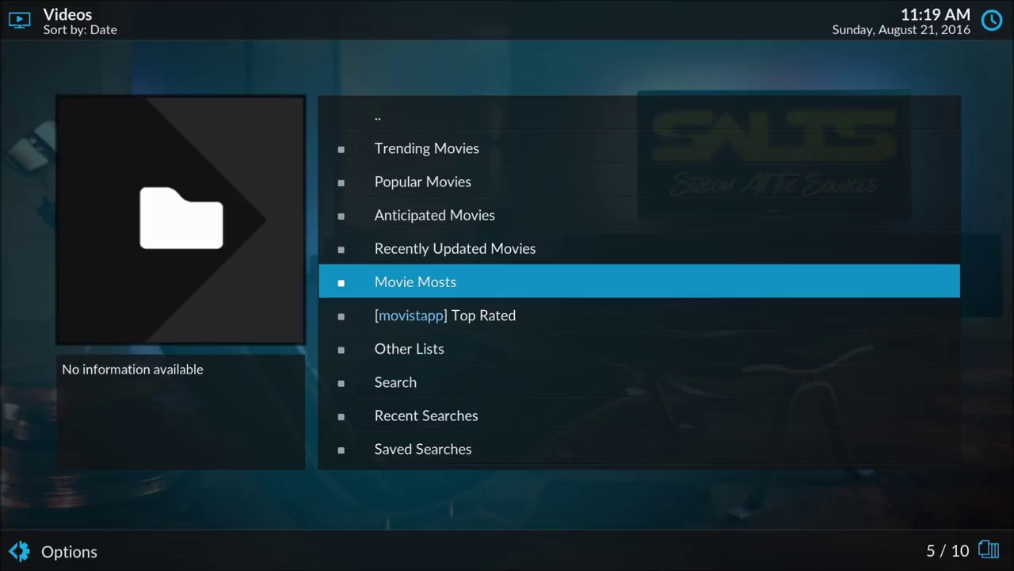
key(Up)
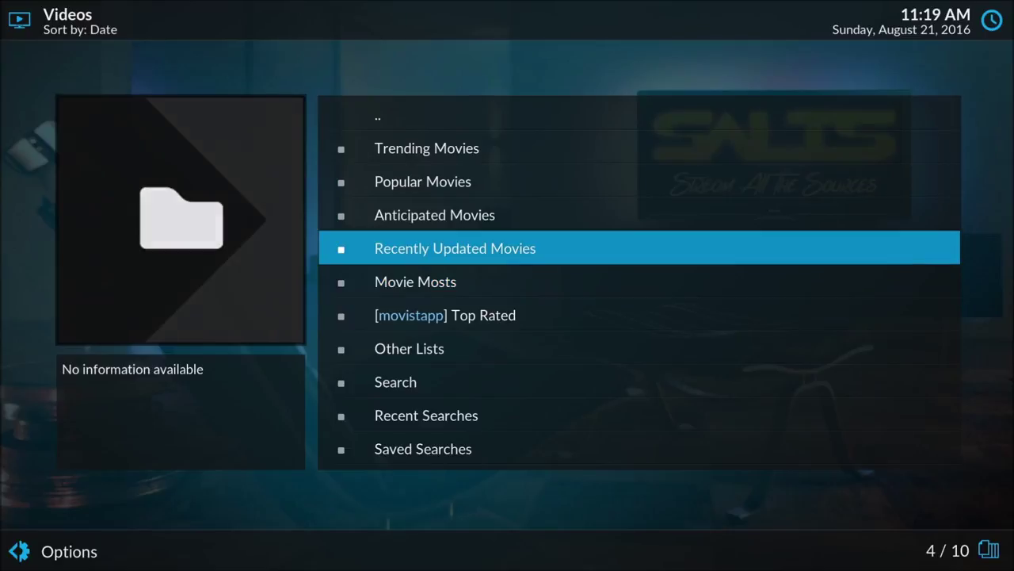
key(Down)
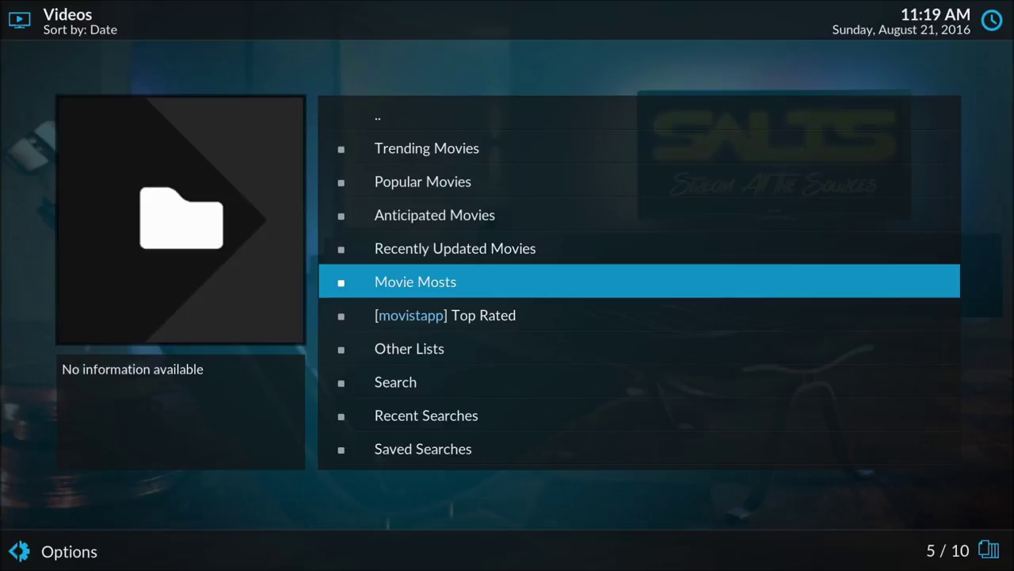
key(BackSpace)
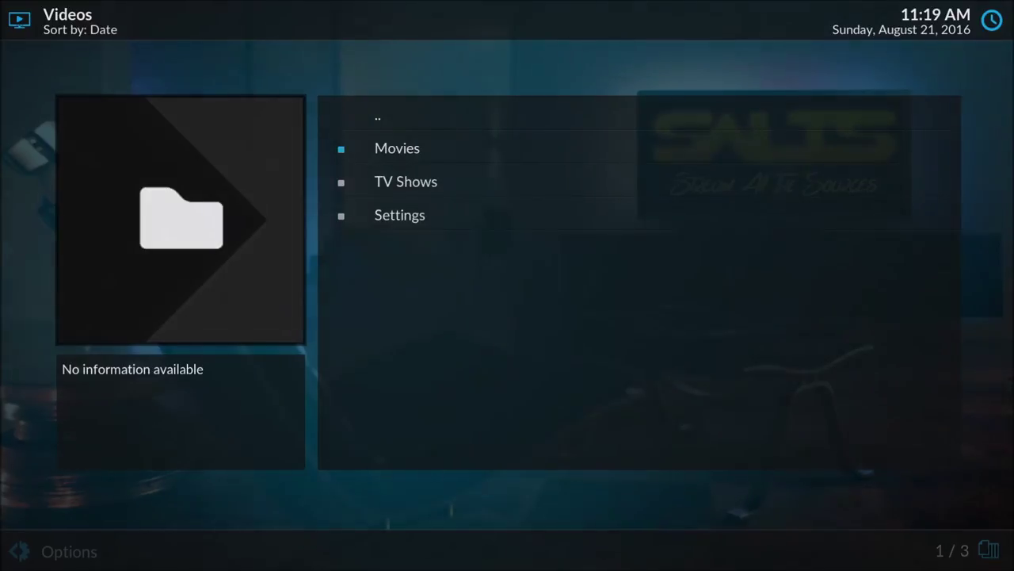
key(Down)
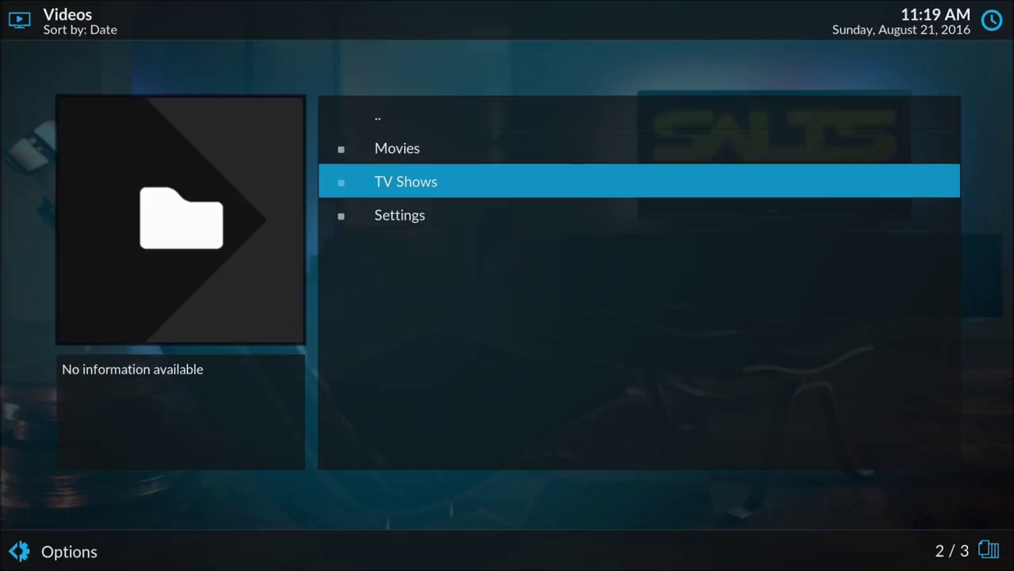
key(Up)
key(Return)
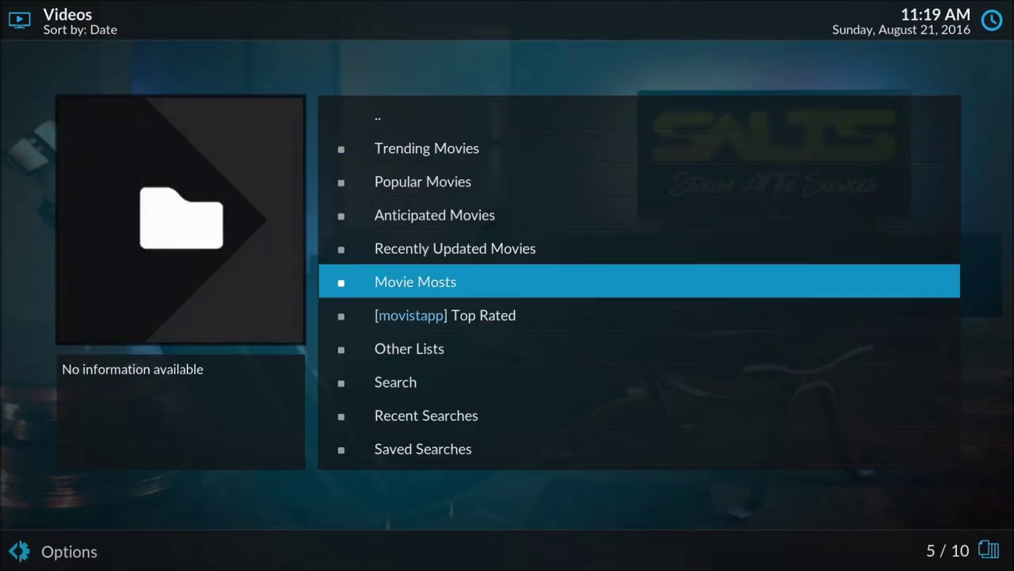
key(Up)
key(Up)
key(Up)
key(Up)
key(Down)
key(Down)
key(Down)
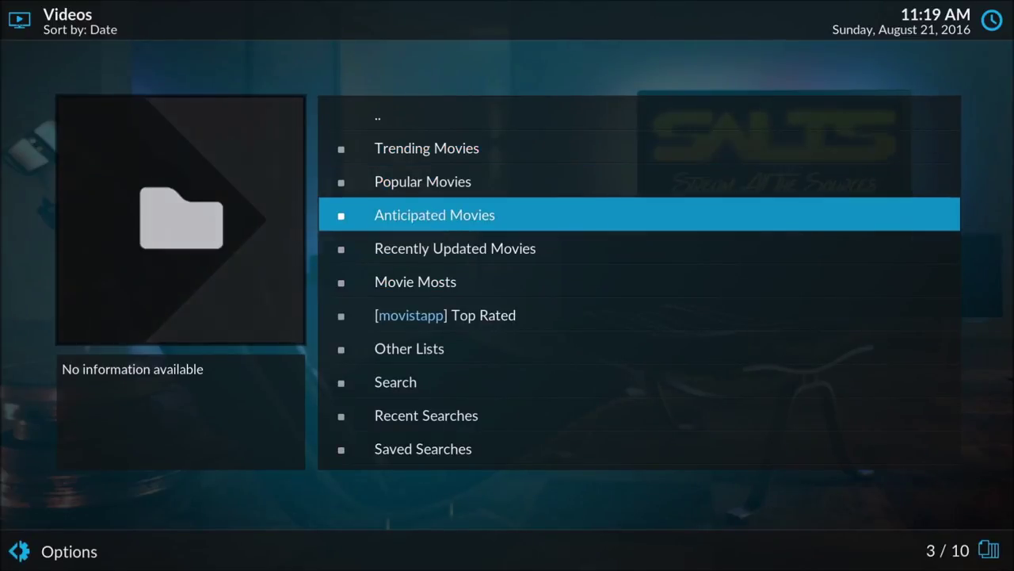
key(Return)
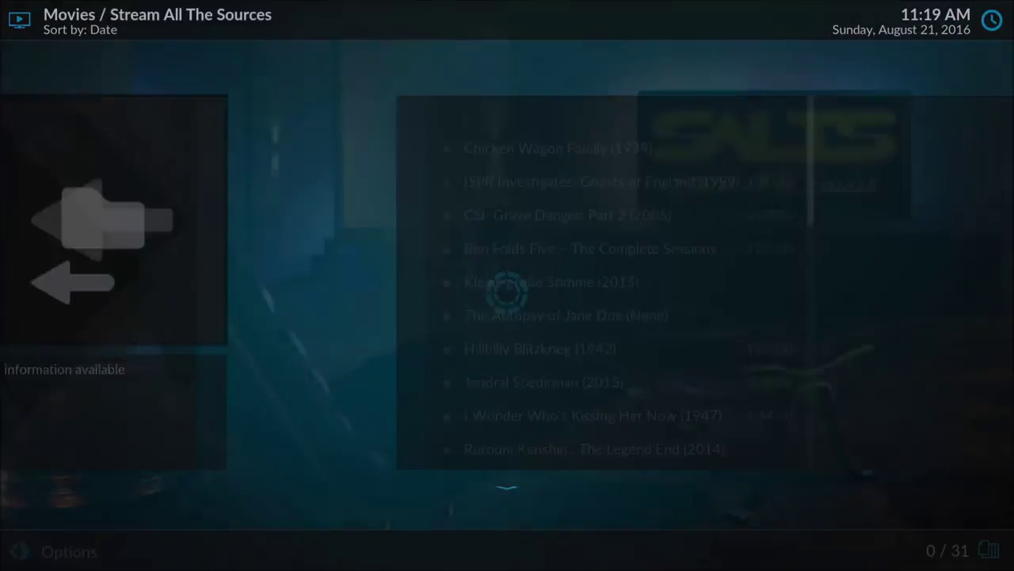
key(Down)
key(Down)
key(Down)
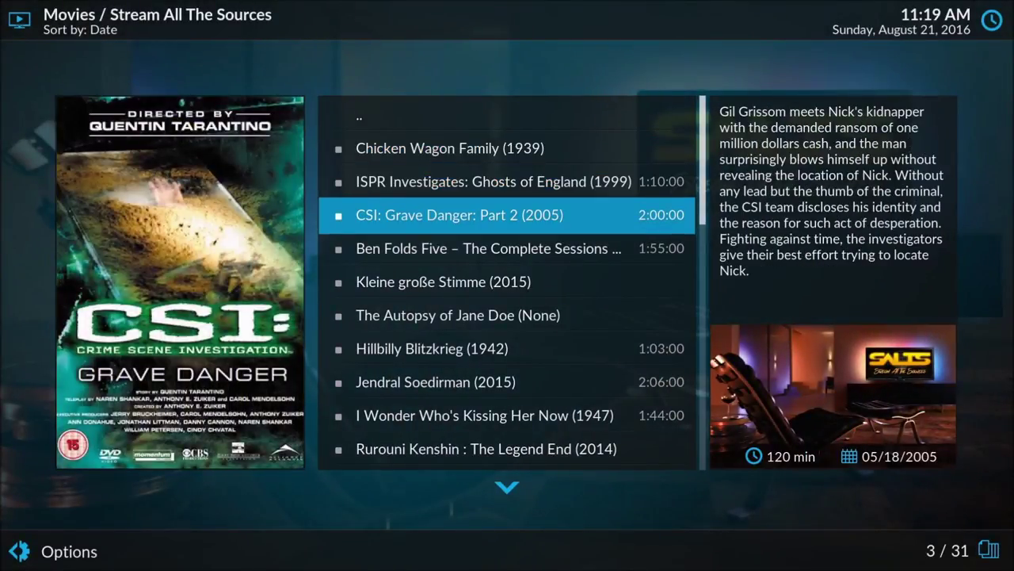
key(BackSpace)
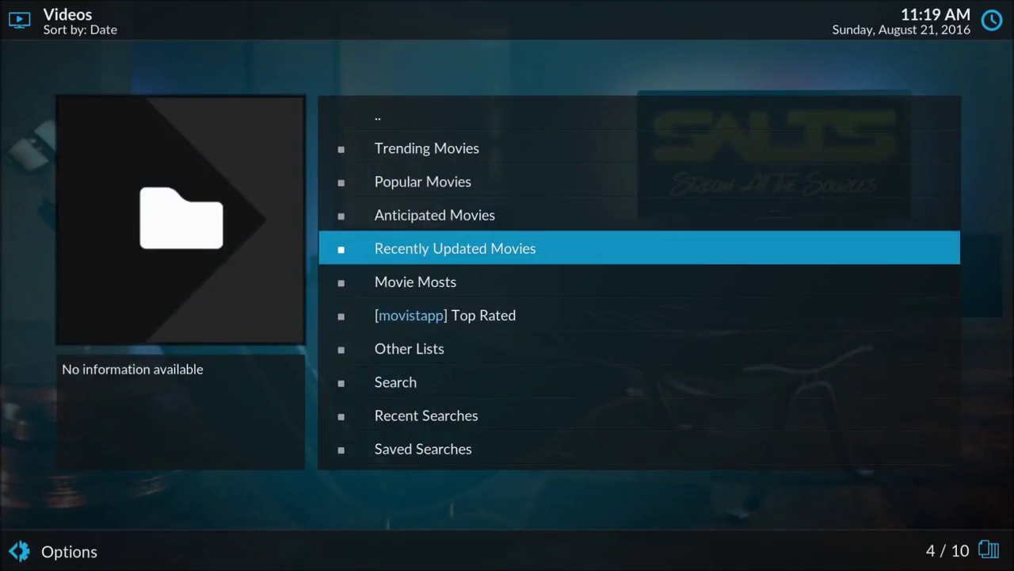
Step: Look inside Other Lists, then back out to the movie categories
key(Down)
key(Down)
key(Down)
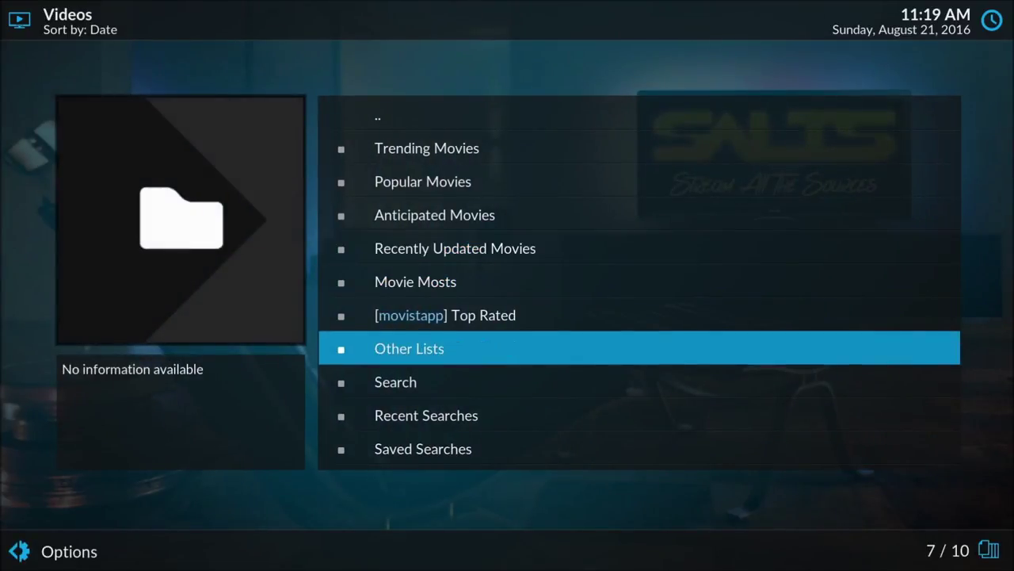
key(Return)
key(Down)
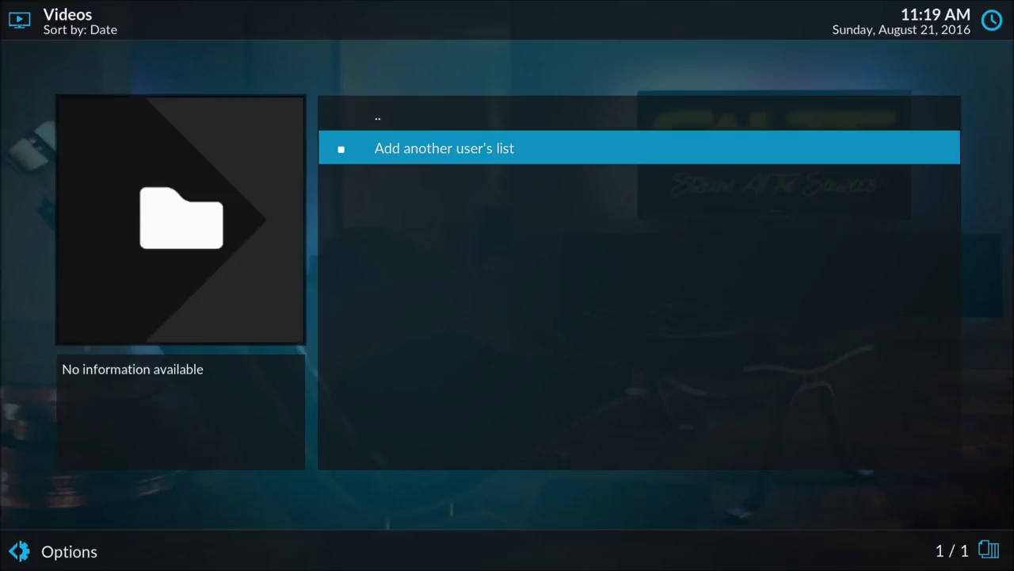
key(BackSpace)
key(Up)
key(Up)
key(Up)
key(Up)
key(Up)
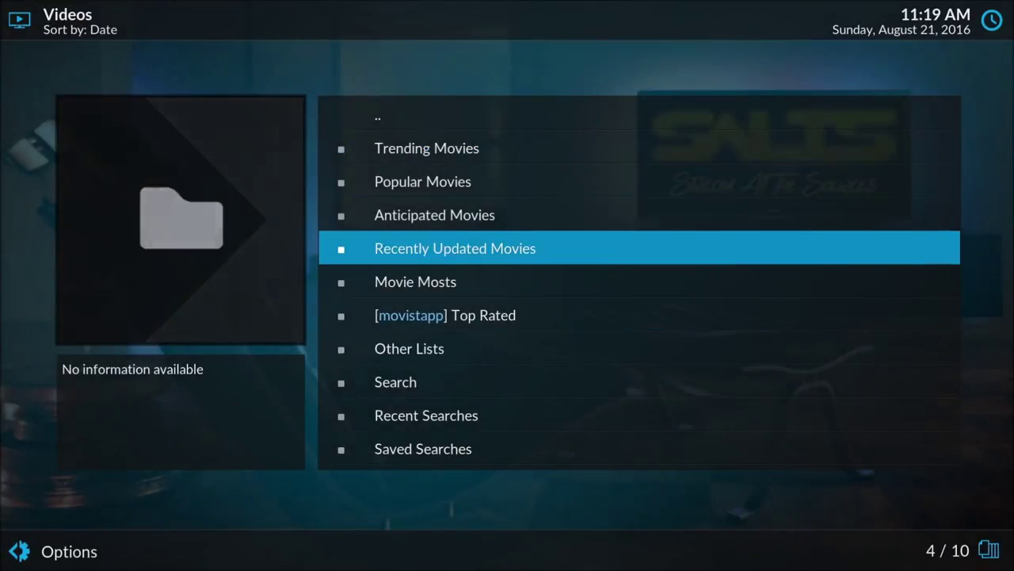
key(Up)
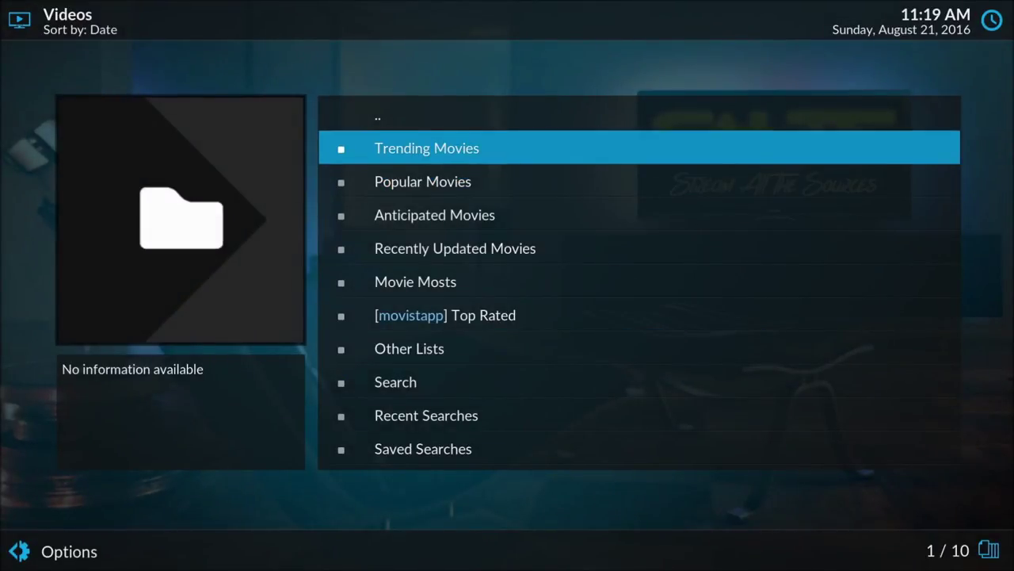
Step: Open Movie Mosts > Most Played This Week and fetch sources for Suicide Squad (2016)
key(Down)
key(Down)
key(Down)
key(Down)
key(Return)
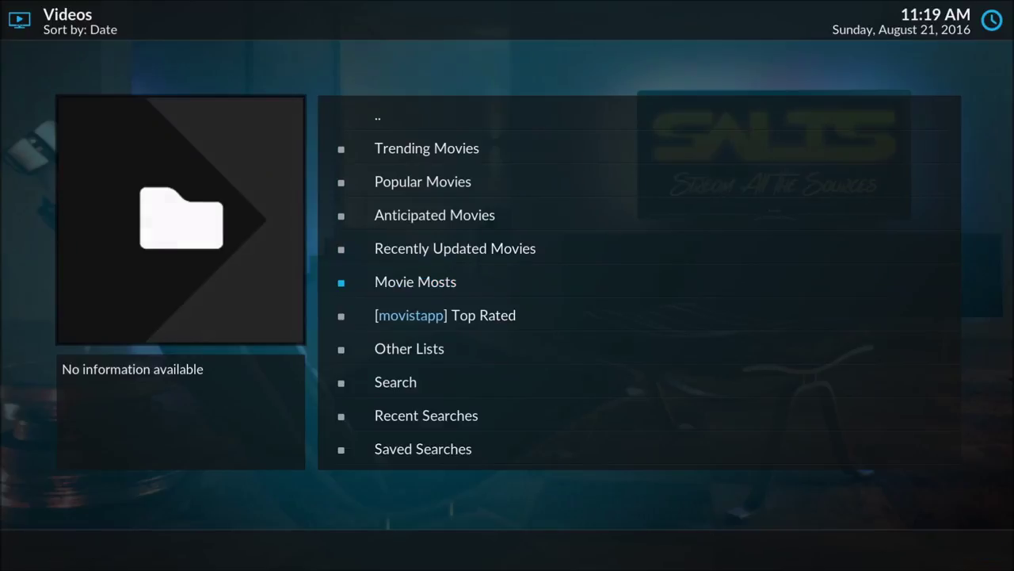
key(Down)
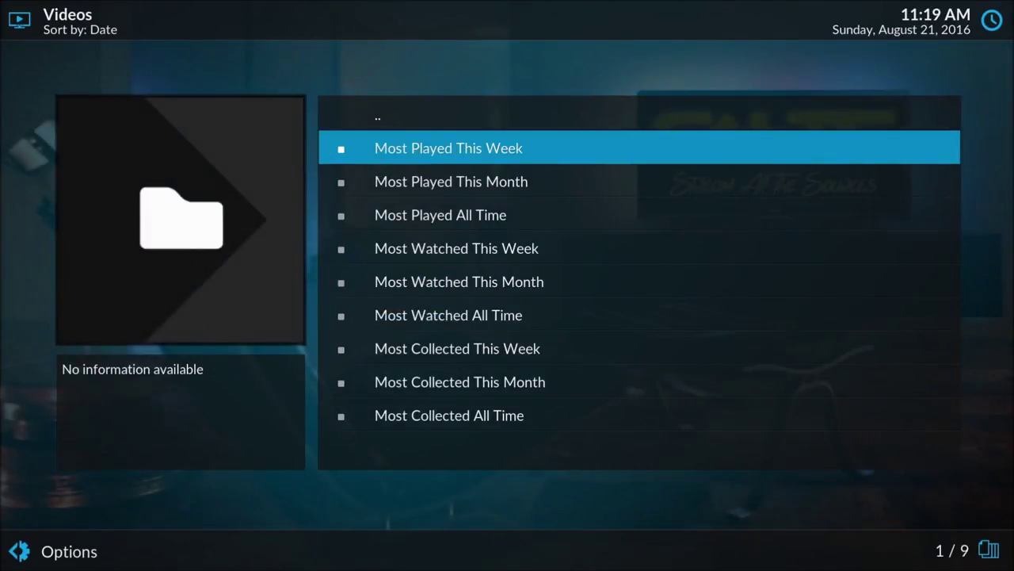
key(Return)
key(Down)
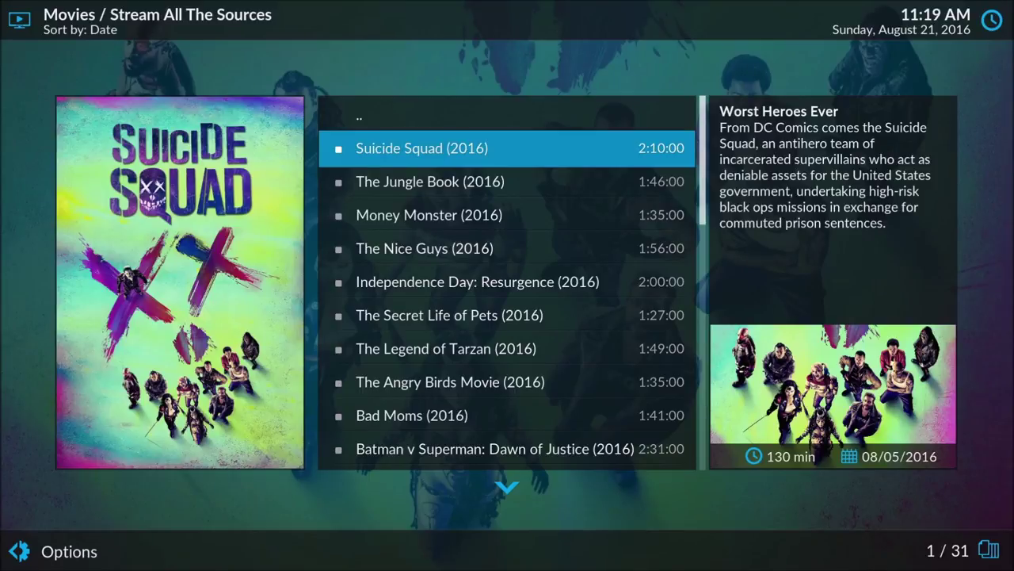
key(Return)
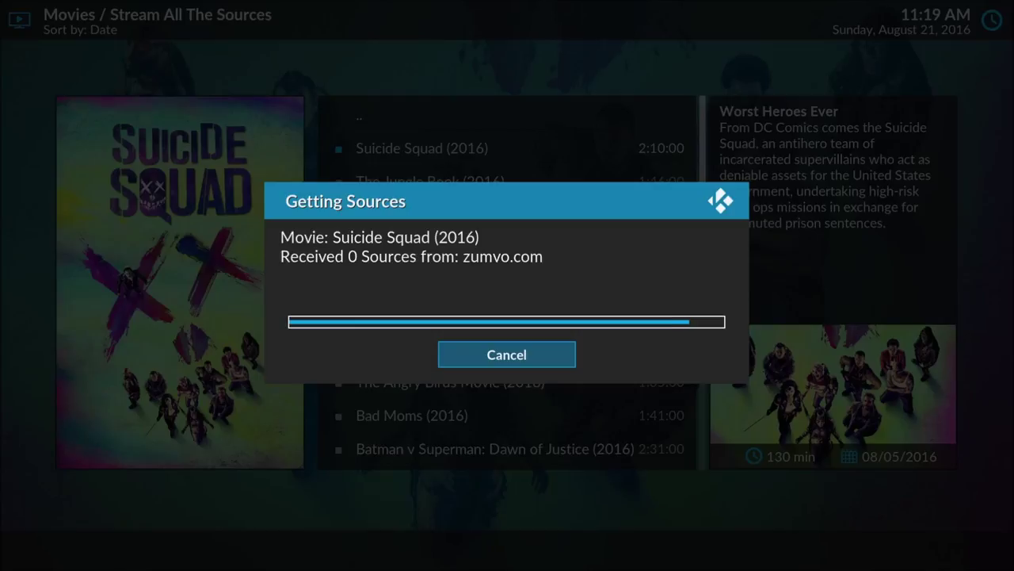
Step: Scroll through all 250 Suicide Squad streams to the last, then cancel without playing
key(Down)
key(Down)
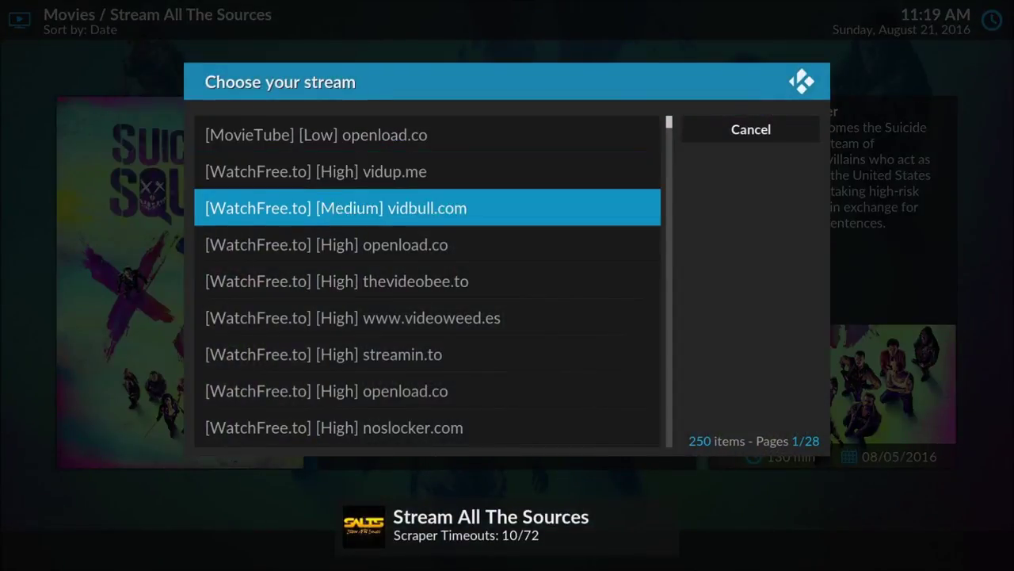
key(Down)
key(Down)
key(Down)
key(Down)
key(Down)
key(Down)
key(Down)
key(Down)
key(Down)
key(Down)
key(Down)
key(Down)
key(Down)
key(Down)
key(Down)
key(Down)
key(Down)
key(Down)
key(Down)
key(Down)
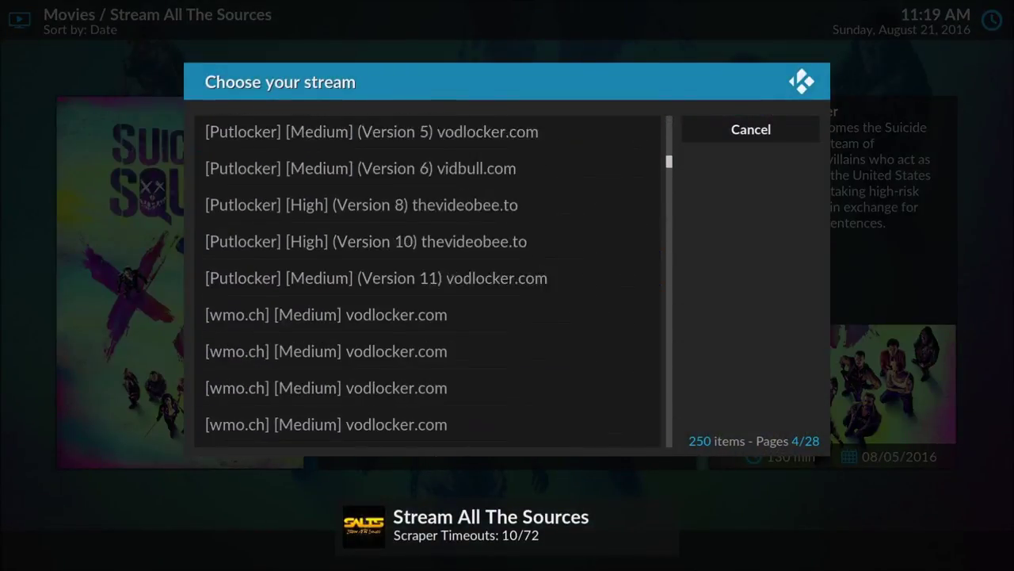
key(Down)
key(Down)
key(Down)
key(Down)
key(Down)
key(Down)
key(Down)
key(Down)
key(Down)
key(Down)
key(Down)
key(Down)
key(Down)
key(Down)
key(Down)
key(Down)
key(Down)
key(Down)
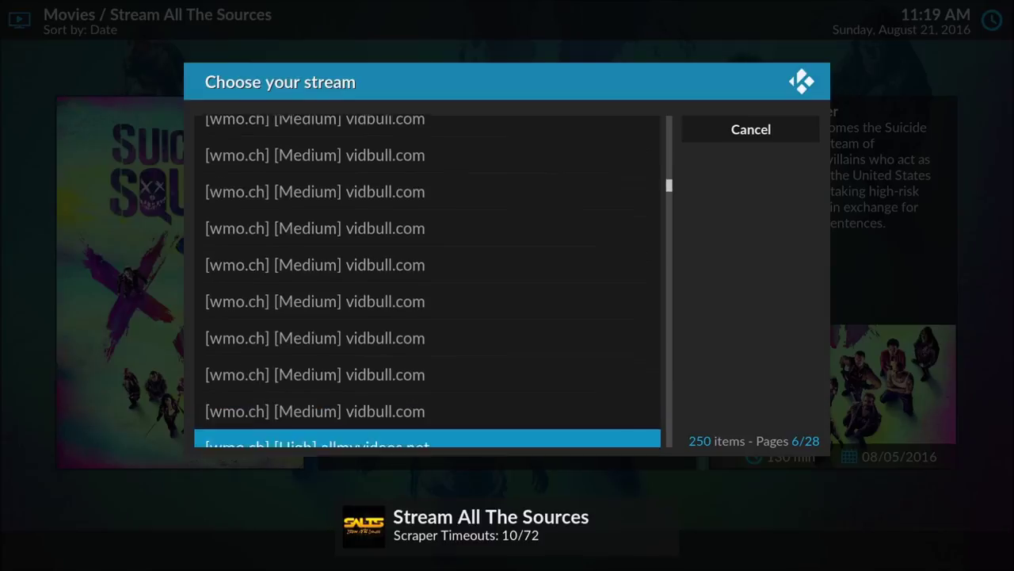
key(Down)
key(Down)
key(Down)
key(Down)
key(Down)
key(Down)
key(Down)
key(Down)
key(Down)
key(Down)
key(Down)
key(Down)
key(Down)
key(Down)
key(Down)
key(Down)
key(Down)
key(Down)
key(Down)
key(Down)
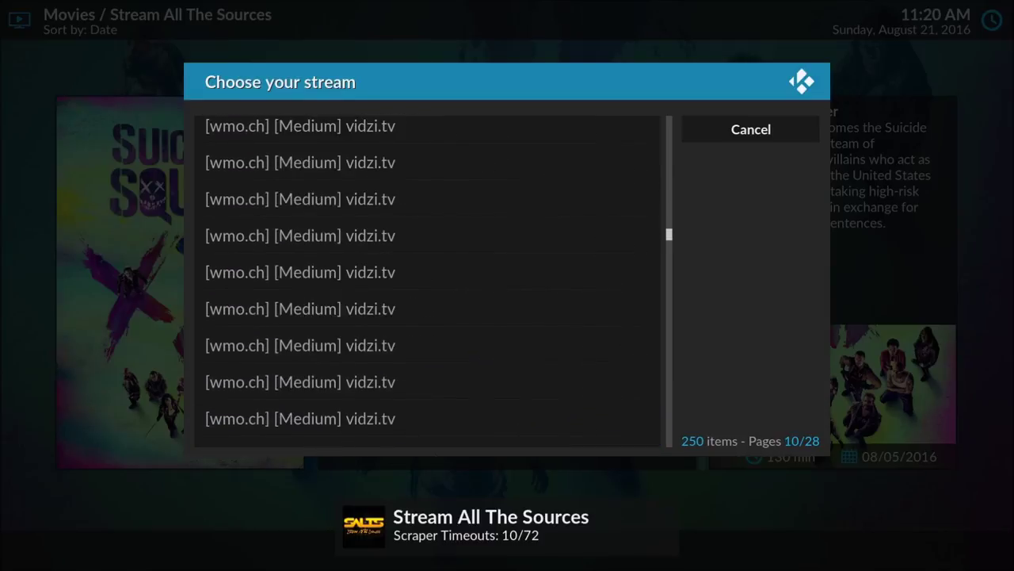
key(Down)
key(Down)
key(Down)
key(Down)
key(Down)
key(Down)
key(Down)
key(Down)
key(Down)
key(Down)
key(Down)
key(Down)
key(Down)
key(Down)
key(Down)
key(Down)
key(Down)
key(Down)
key(Down)
key(Down)
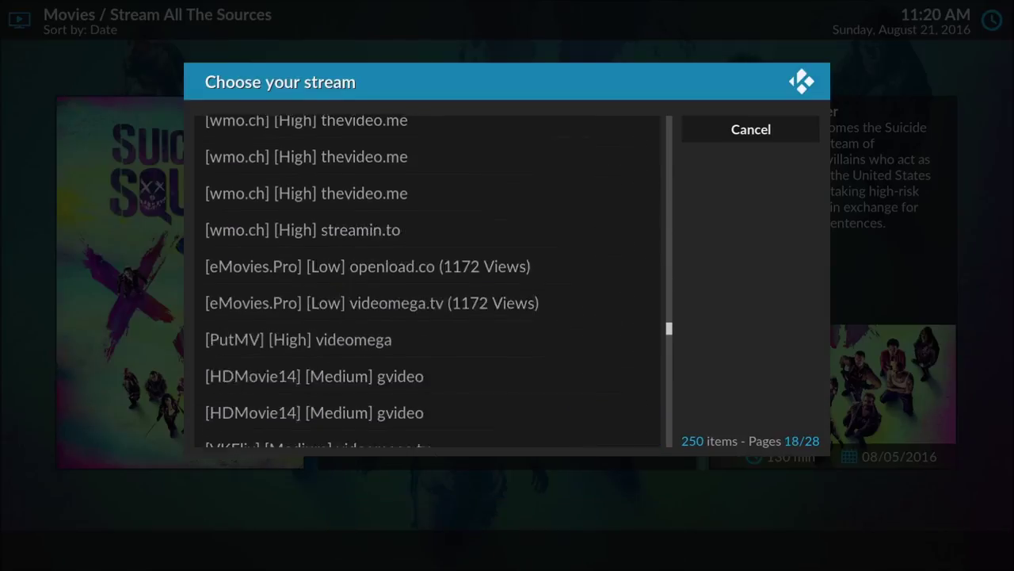
key(Down)
key(Down)
key(Down)
key(Down)
key(Down)
key(Down)
key(Down)
key(Down)
key(Down)
key(Down)
key(Down)
key(Down)
key(Down)
key(Down)
key(Down)
key(Down)
key(Down)
key(Down)
key(Down)
key(Down)
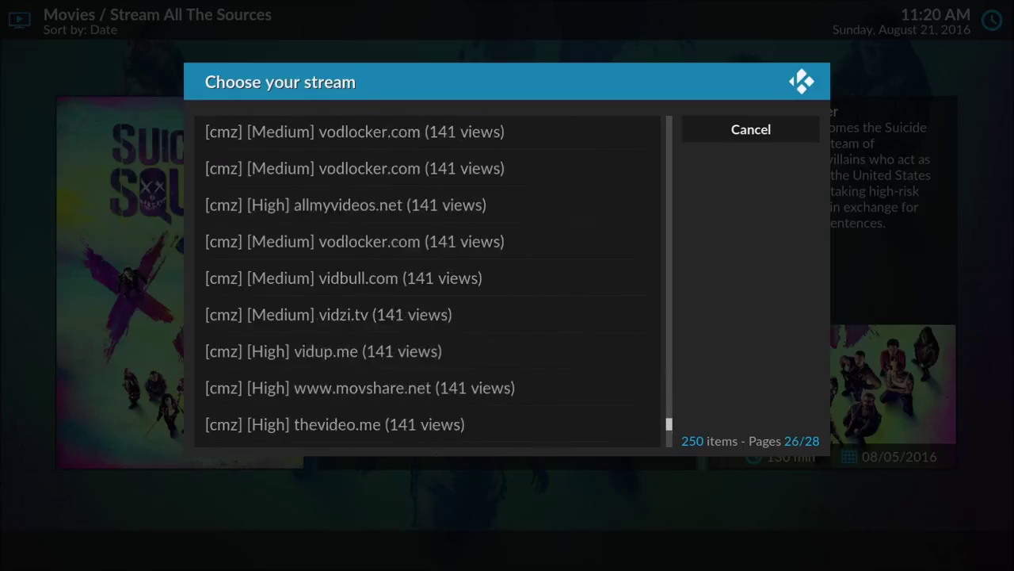
key(Down)
key(Down)
key(Down)
key(Down)
key(Down)
key(Down)
key(Down)
key(Down)
key(Down)
key(Down)
key(Down)
key(Down)
key(Down)
key(Down)
key(Down)
key(Down)
key(Down)
key(Down)
key(Escape)
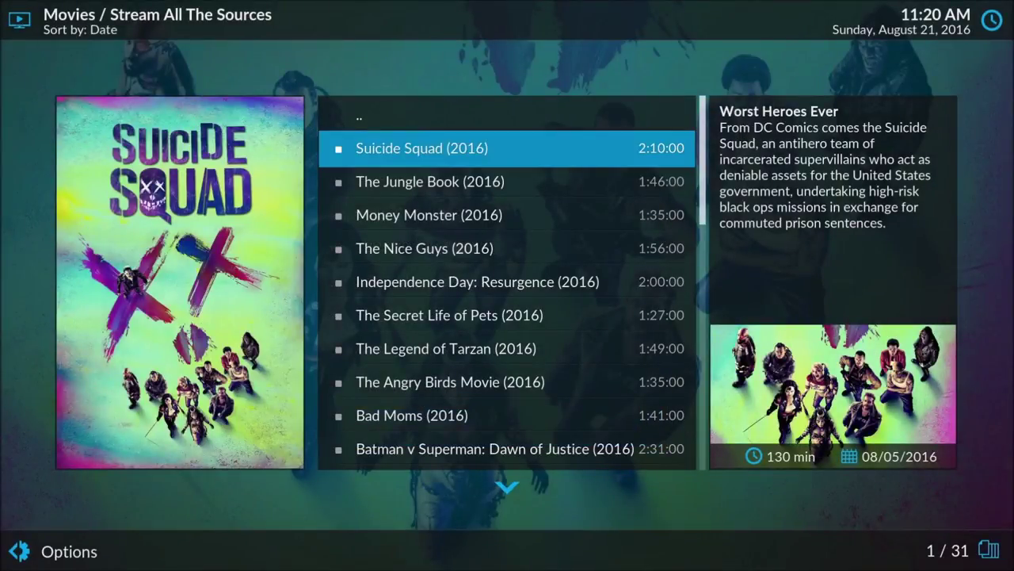
Step: Back out of Stream All The Sources to the Kodi home screen
key(BackSpace)
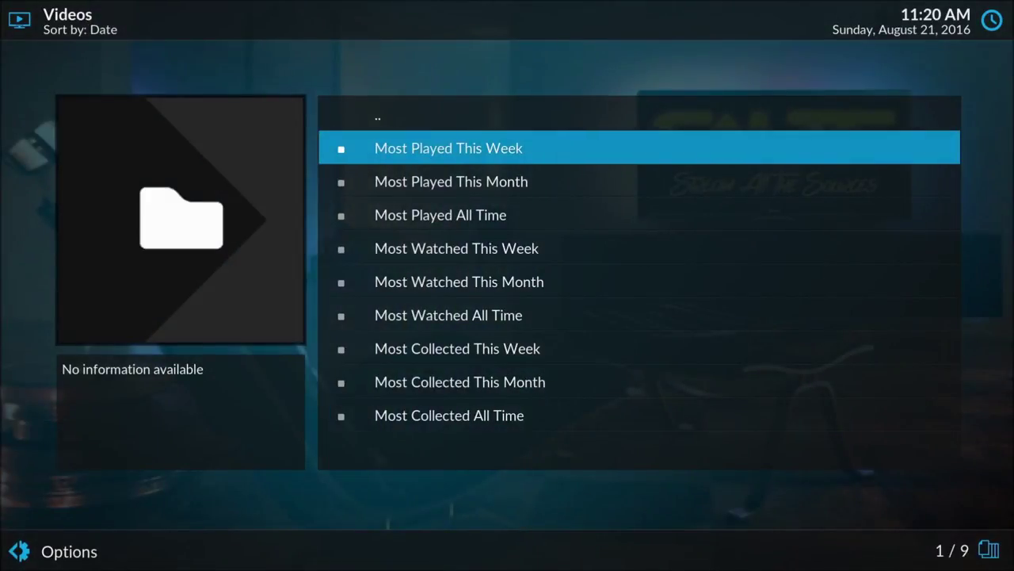
key(BackSpace)
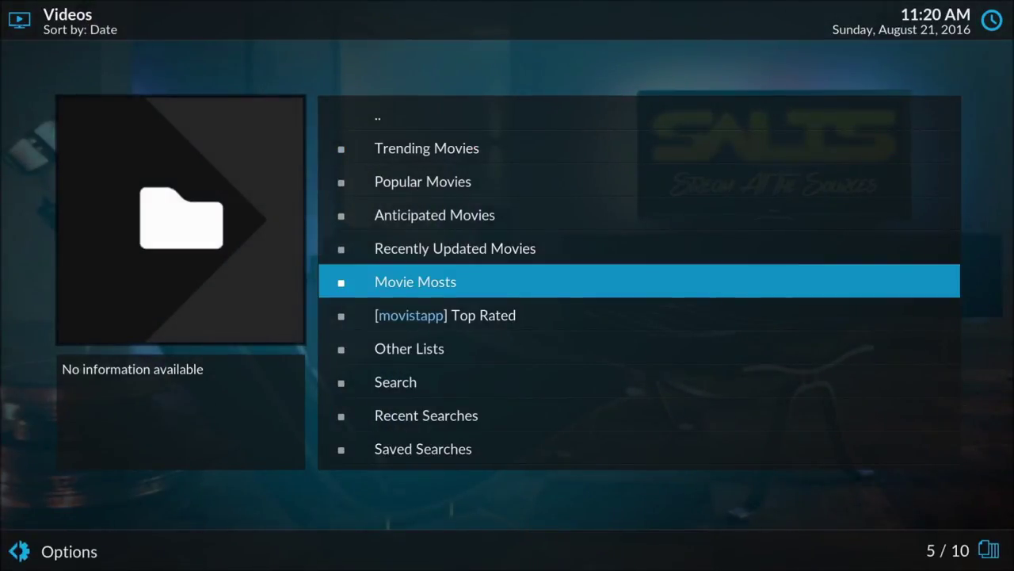
key(BackSpace)
key(Escape)
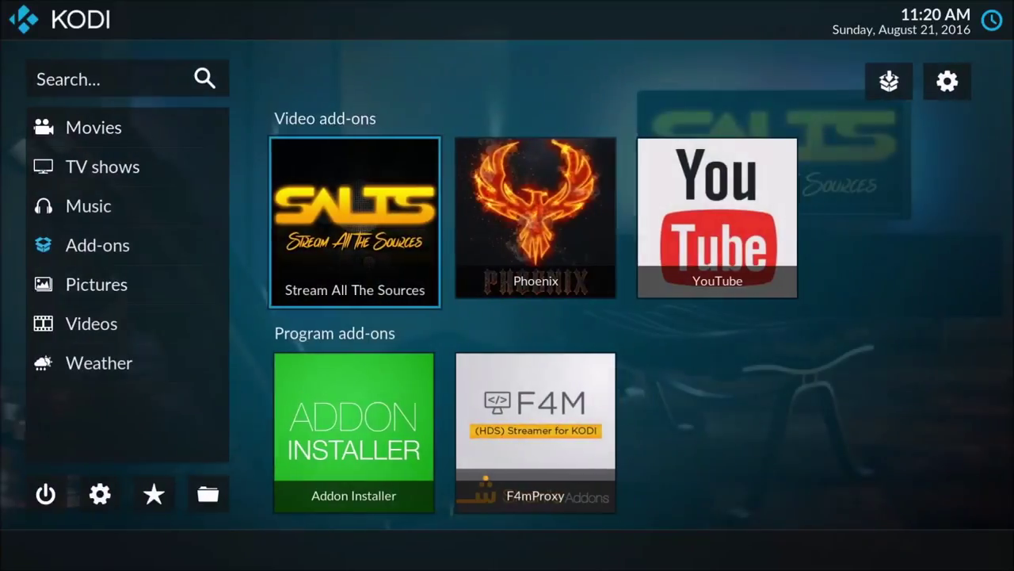
Step: Go to the Movies section on the home screen and enter its files area
key(Left)
key(Up)
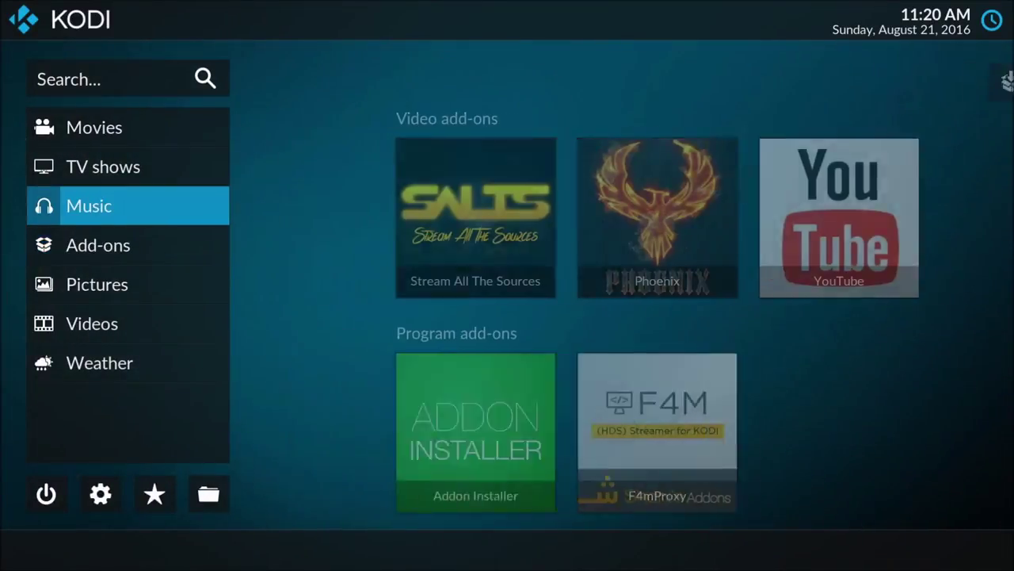
key(Up)
key(Up)
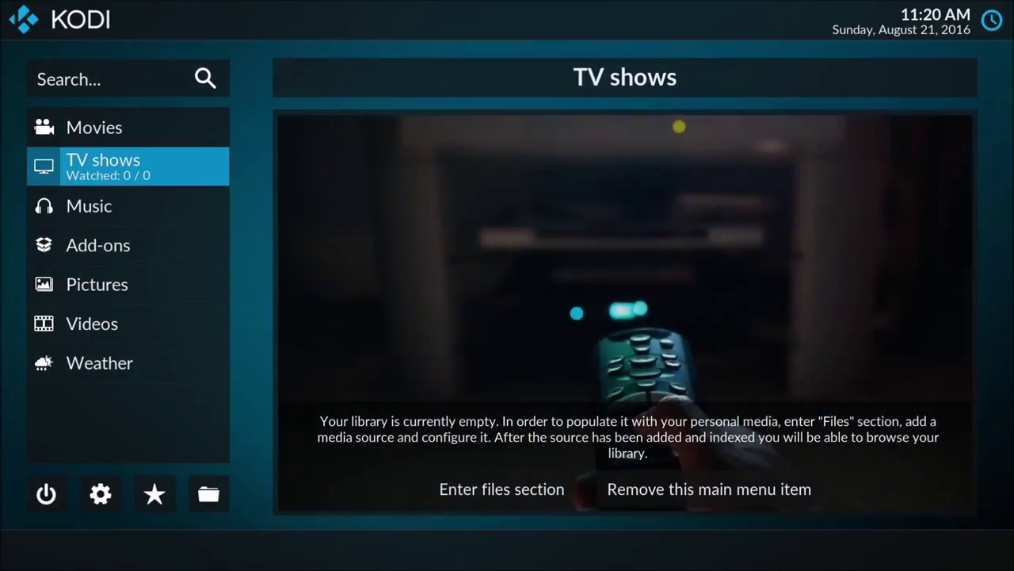
key(Right)
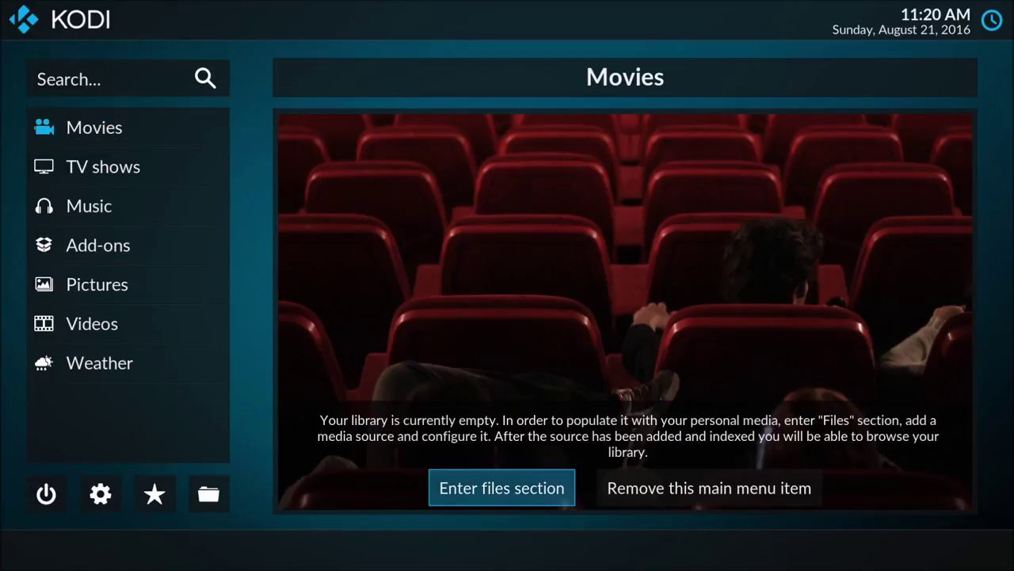
key(Return)
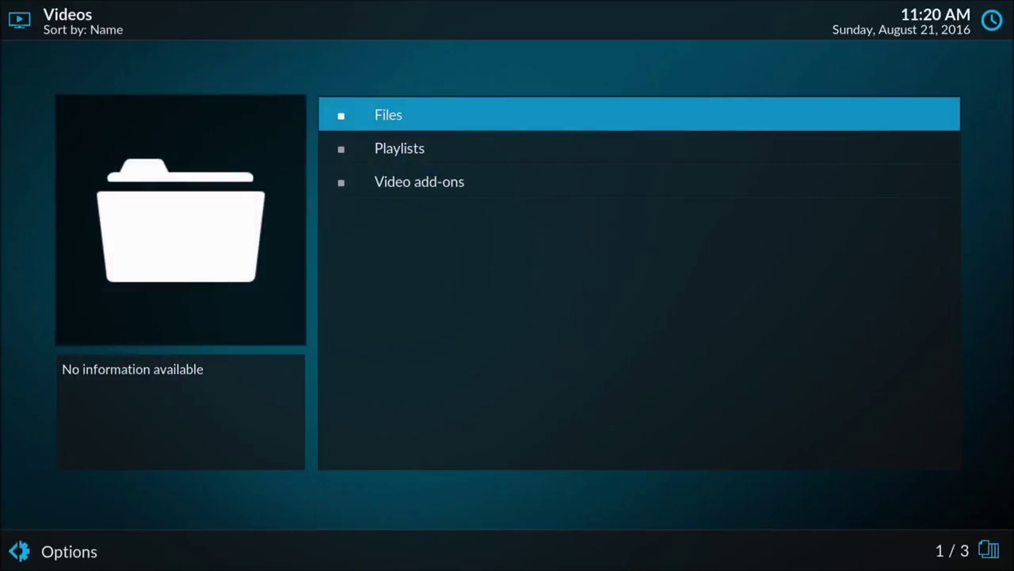
Step: Open Videos > Files and start adding a new video source
key(Return)
key(Down)
key(Return)
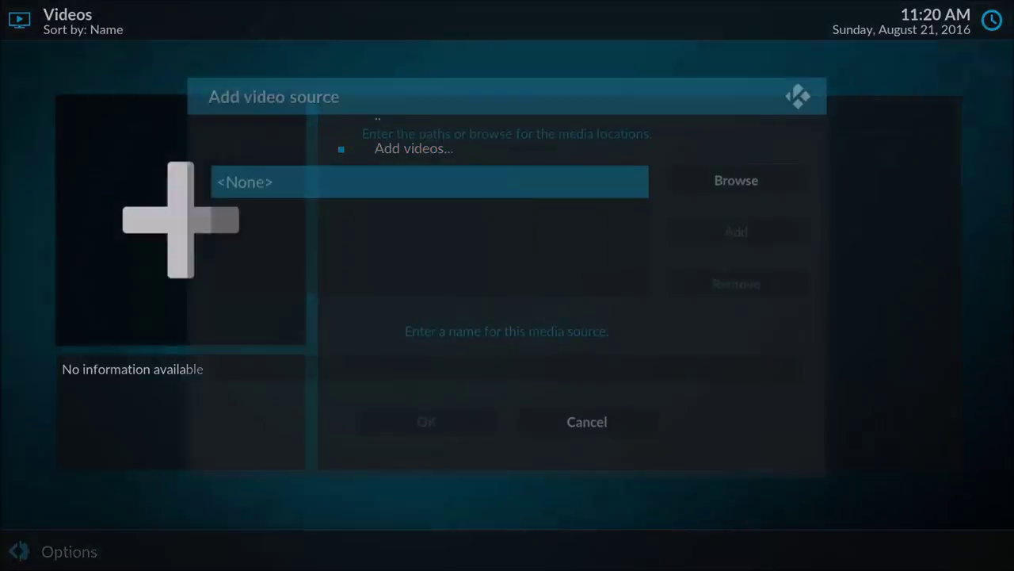
Step: Browse to the Z: (Movies) drive and confirm Z:\ as the source path
key(Right)
key(Return)
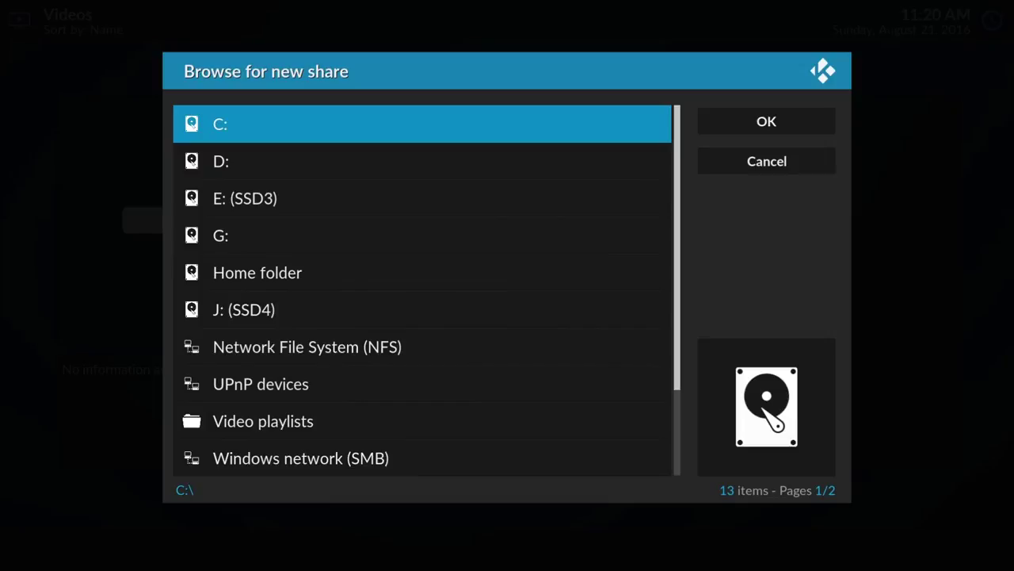
key(Down)
key(Down)
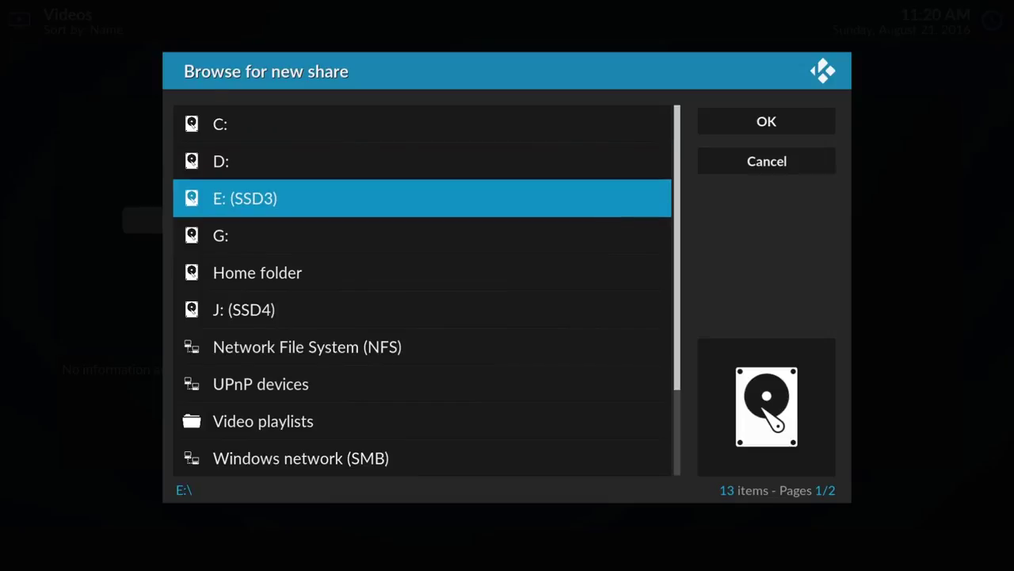
key(Down)
key(Down)
key(Down)
key(Down)
key(Down)
key(Down)
key(Down)
key(Down)
key(Down)
key(Down)
key(Down)
key(Down)
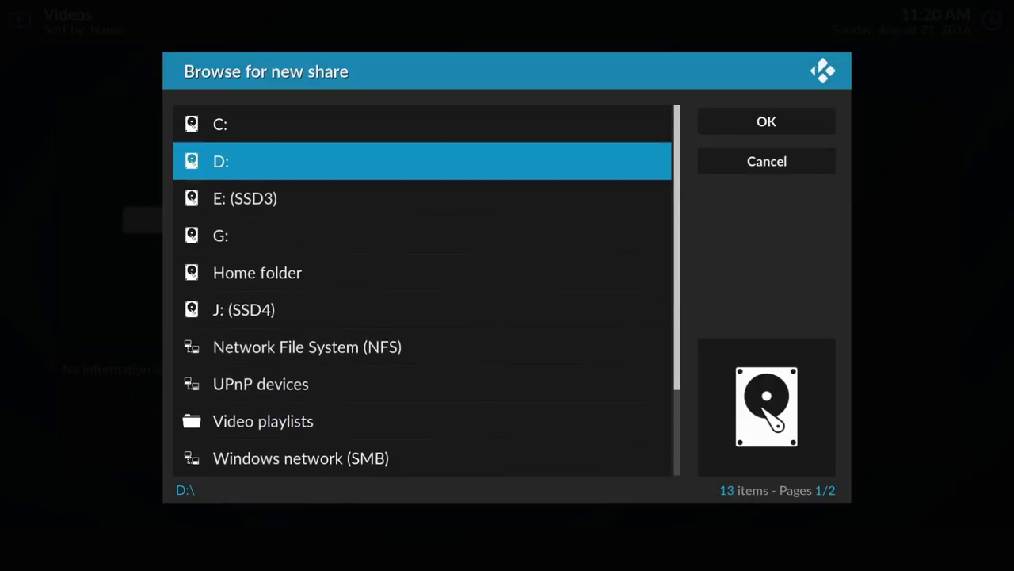
key(Up)
key(Up)
key(Up)
key(Up)
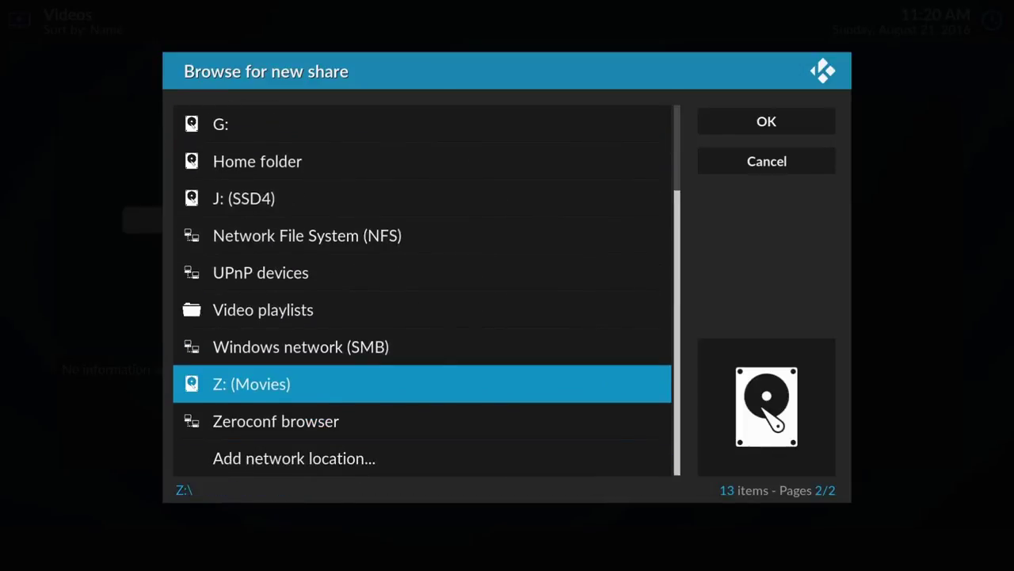
key(Return)
key(Right)
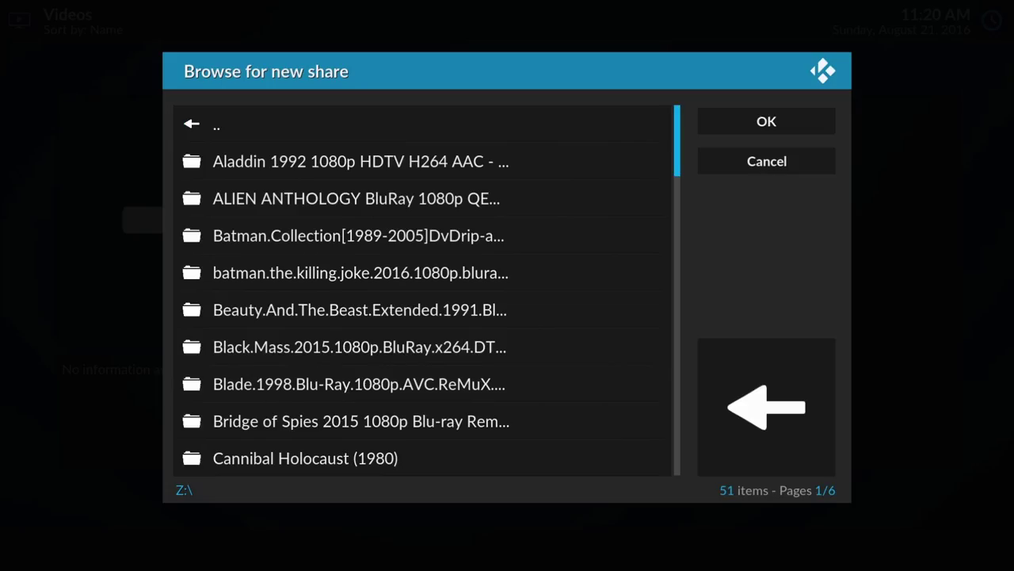
key(Right)
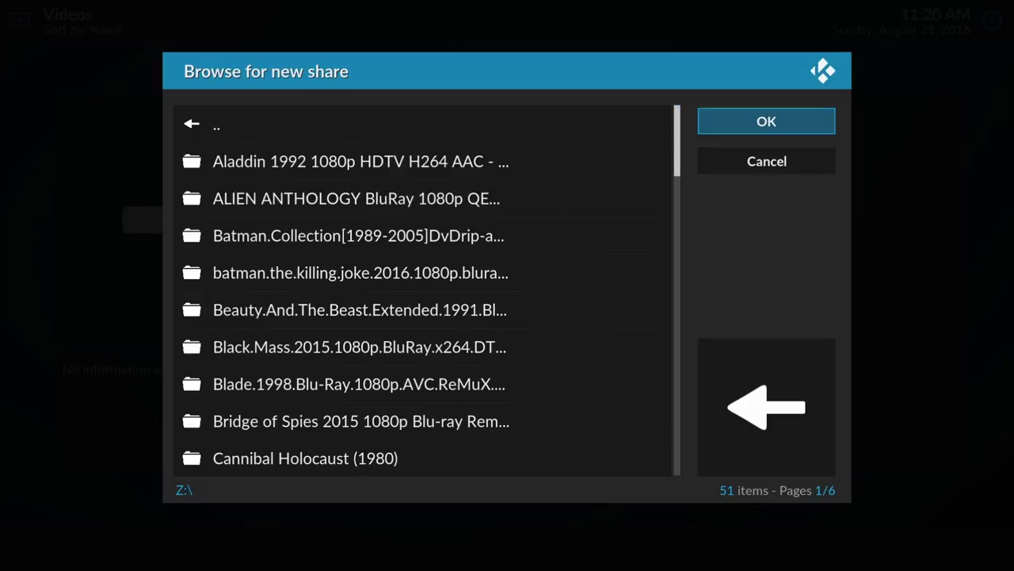
key(Return)
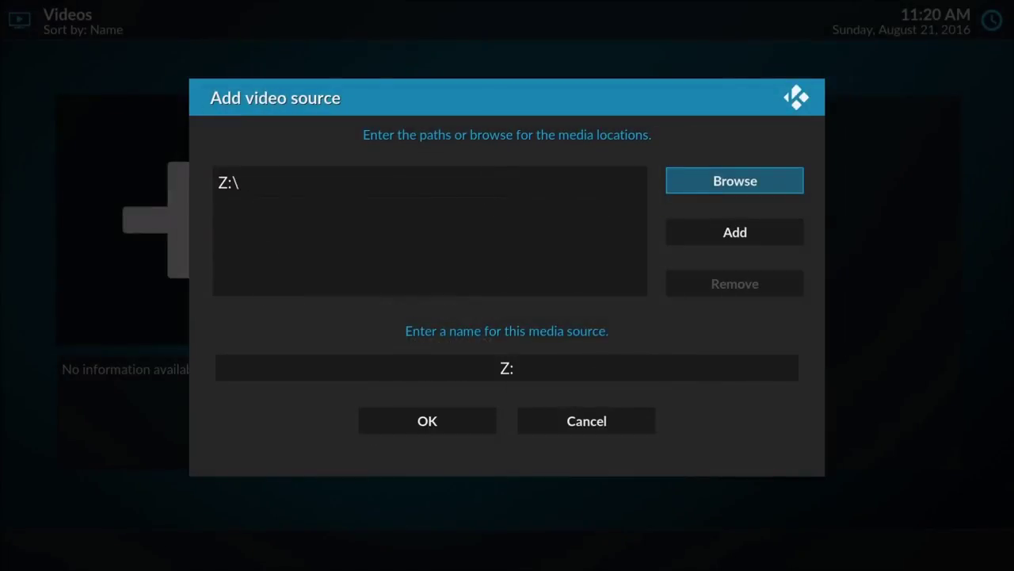
Step: Replace the default source name 'Z:' with 'Movies' and confirm the new video source
key(Down)
key(Down)
key(BackSpace)
key(BackSpace)
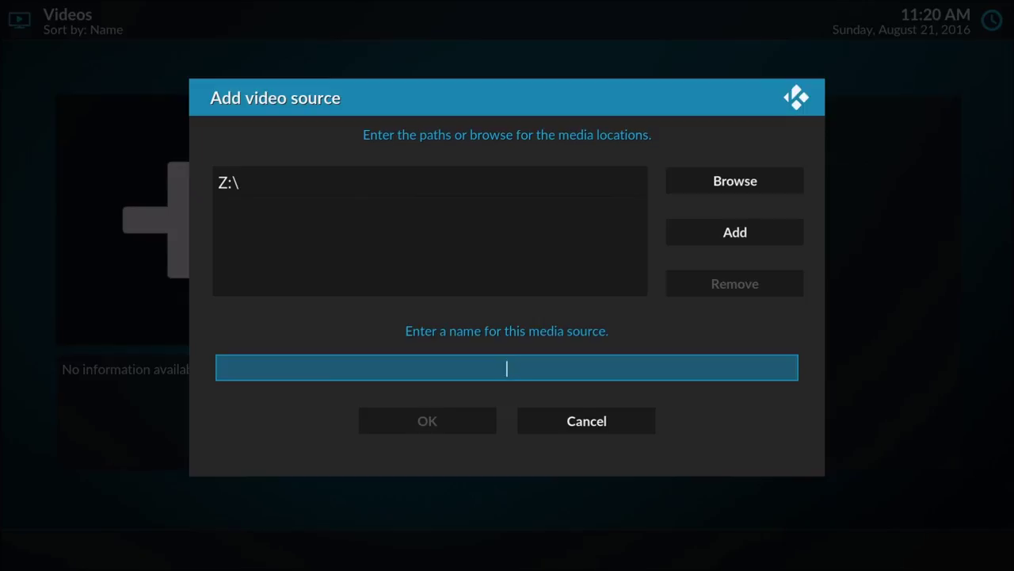
text(Movies)
key(Return)
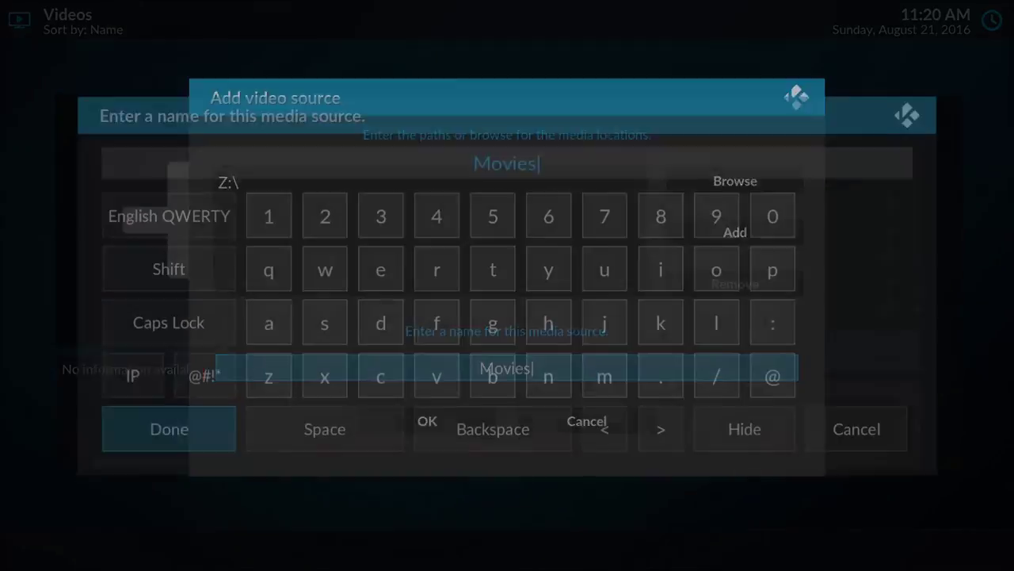
key(Return)
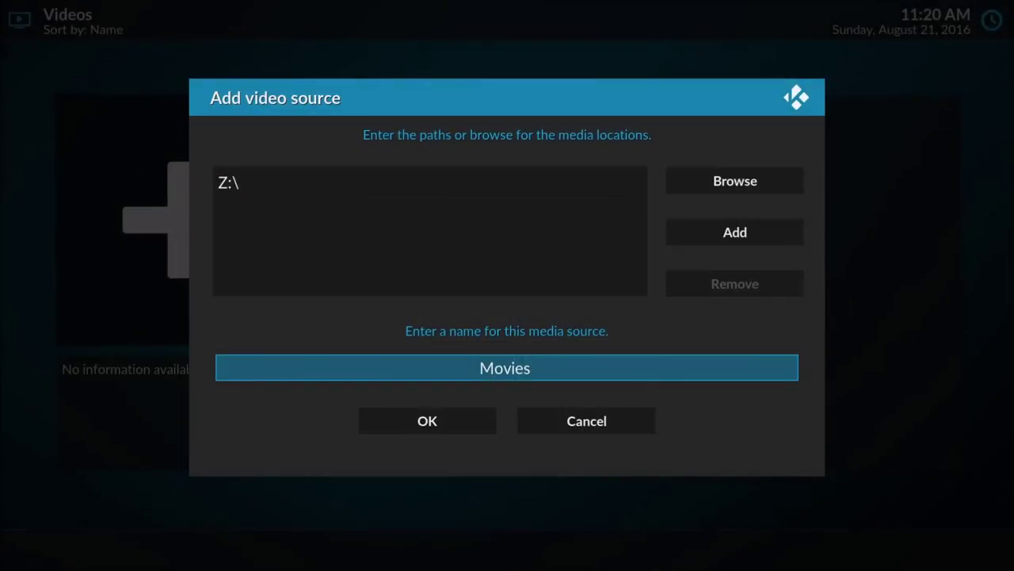
click(426, 425)
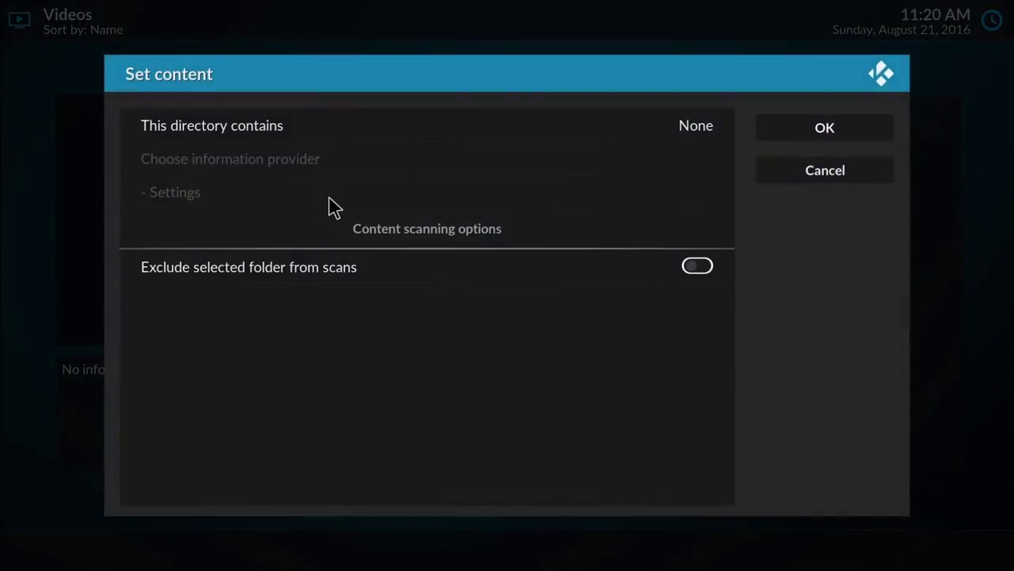
Step: Set the source's content type to Movies with The Movie Database scraper, and start the library scan
click(507, 127)
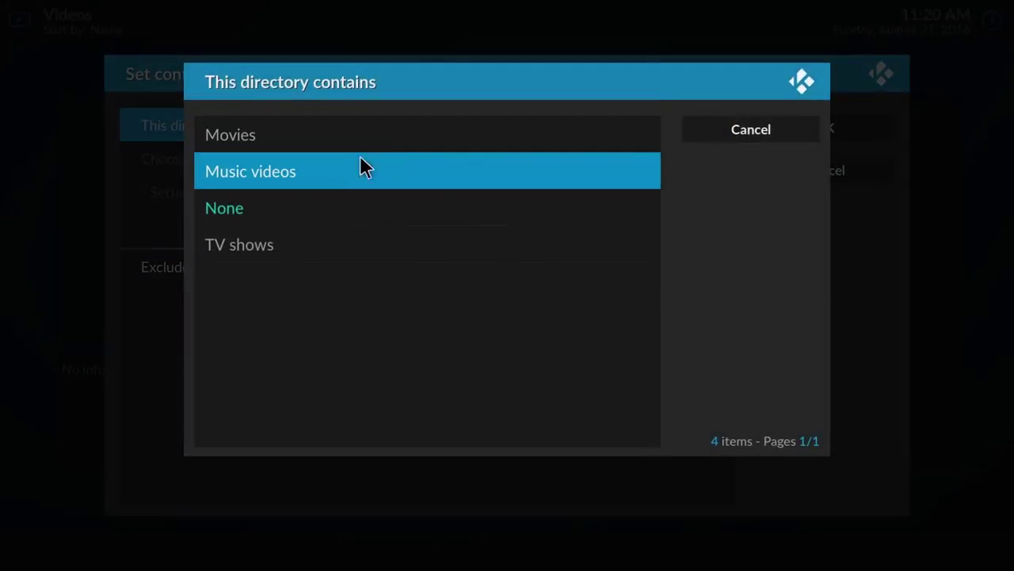
click(261, 135)
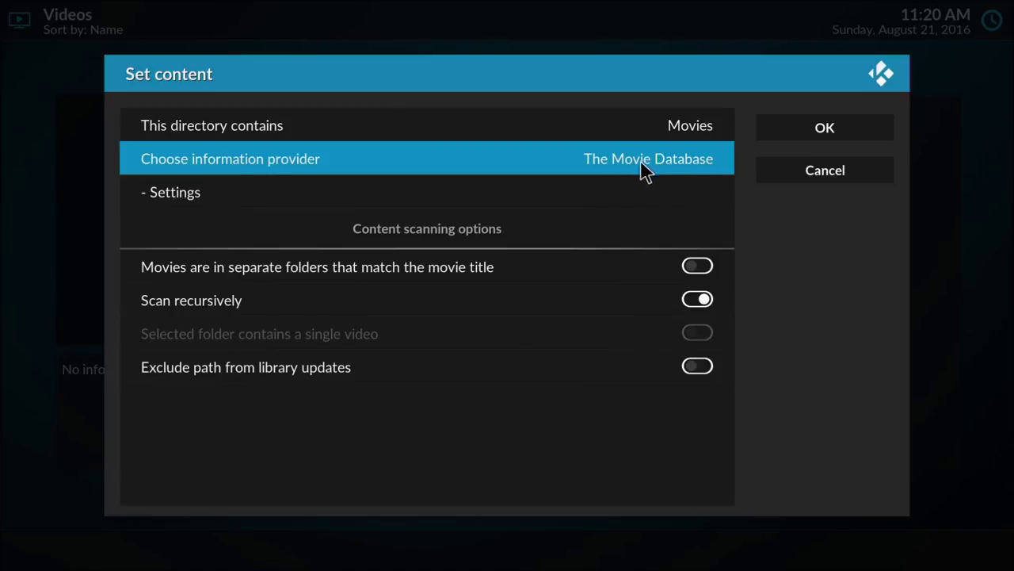
click(607, 165)
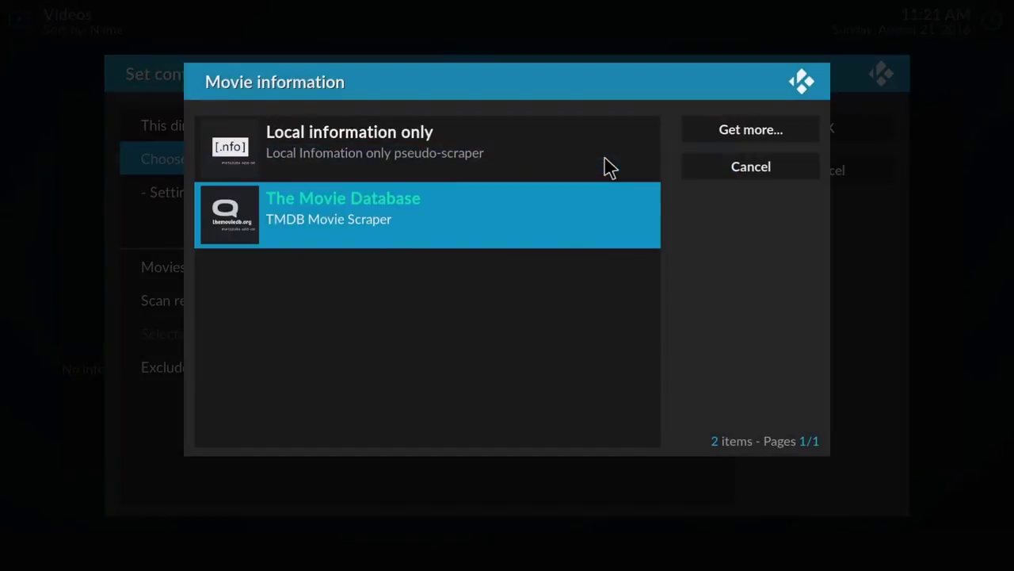
click(793, 169)
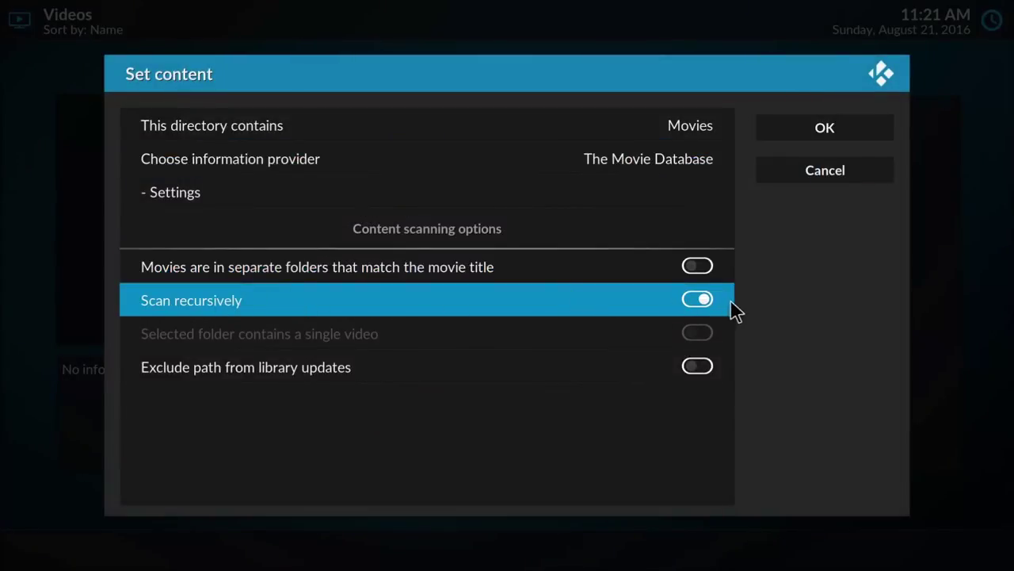
click(832, 141)
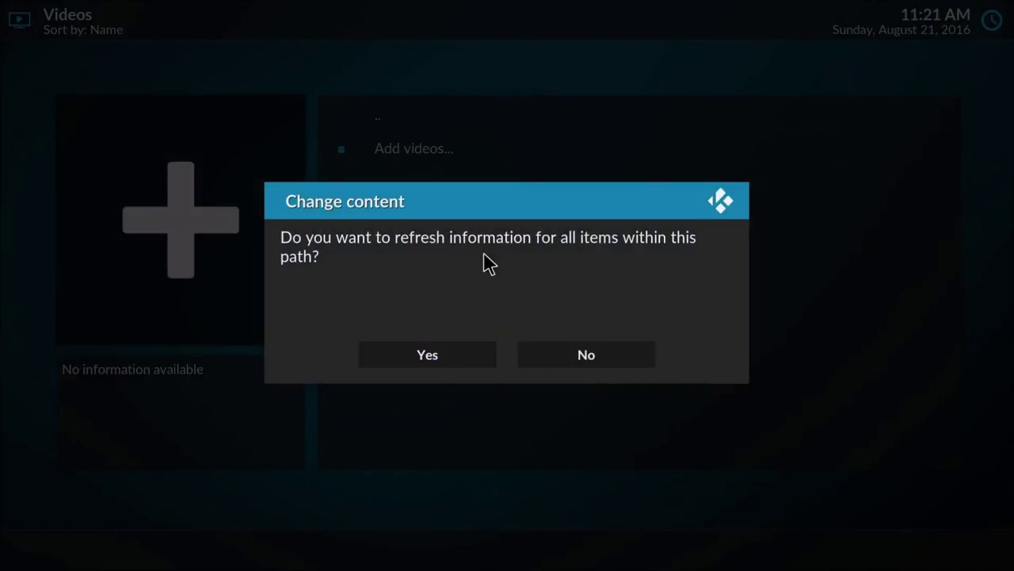
click(433, 361)
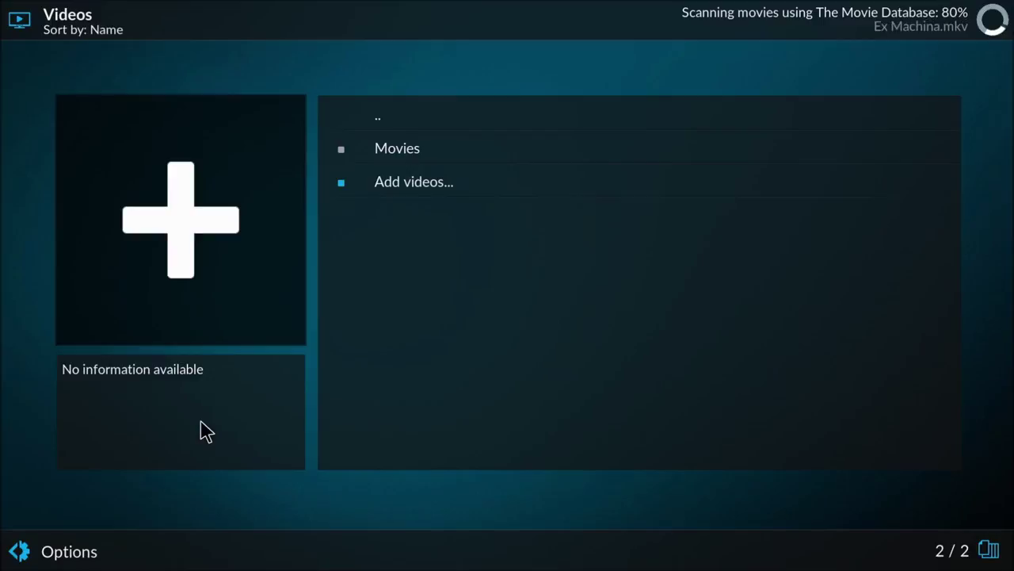
Step: Leave the Videos file list for the Kodi home screen while the scan continues
key(Escape)
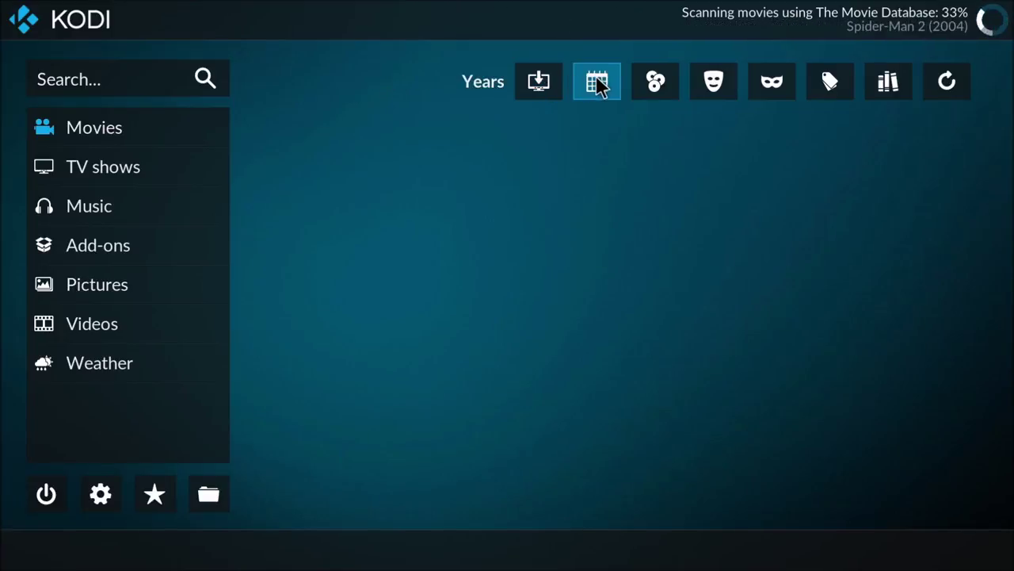
click(655, 84)
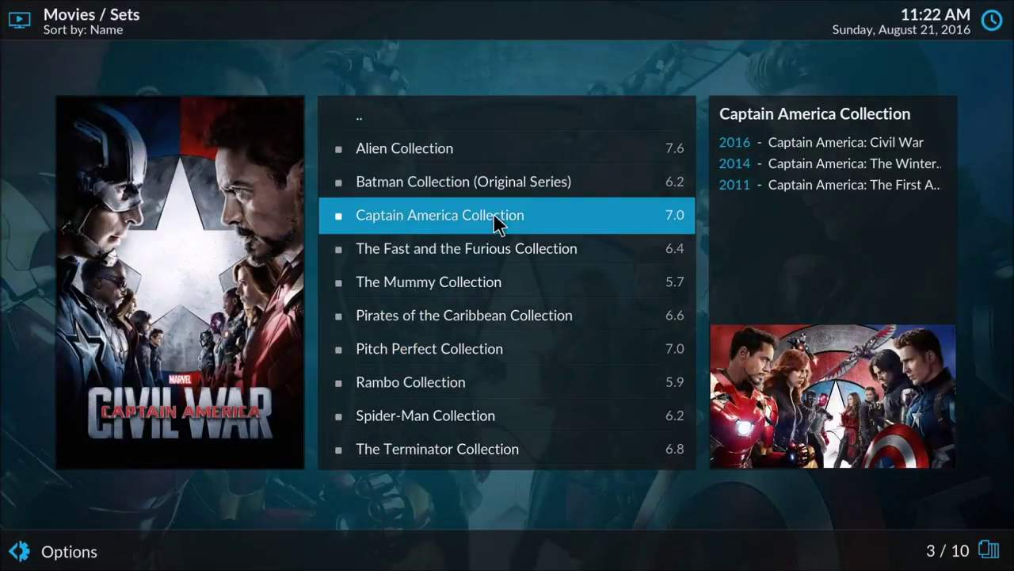
right_click(496, 222)
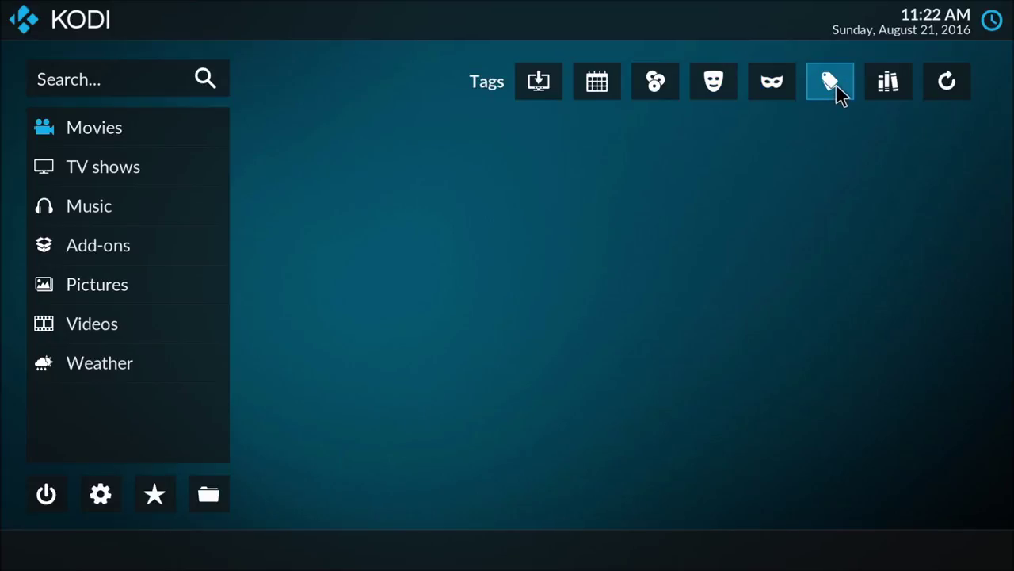
mouse_move(235, 279)
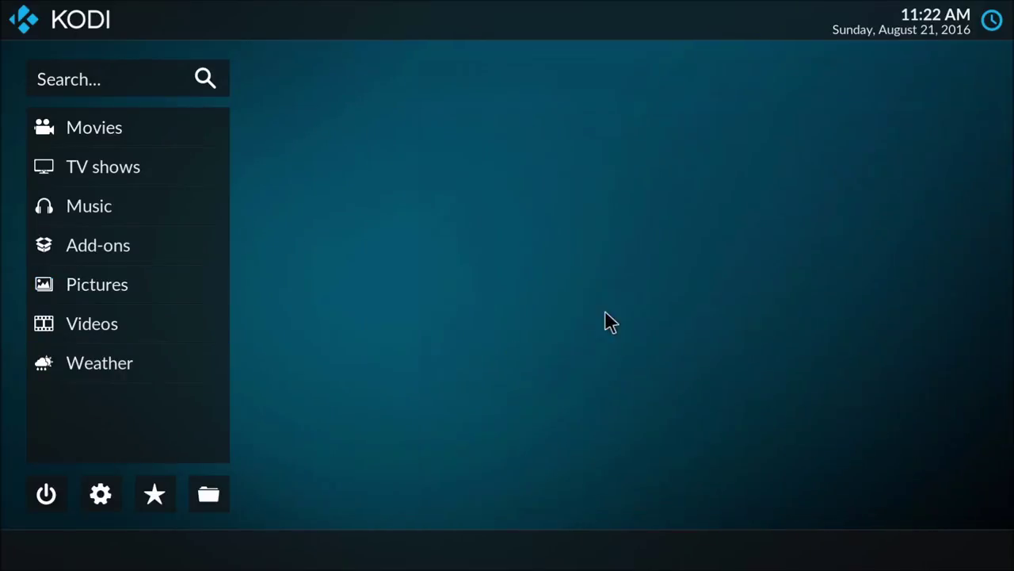
mouse_move(99, 362)
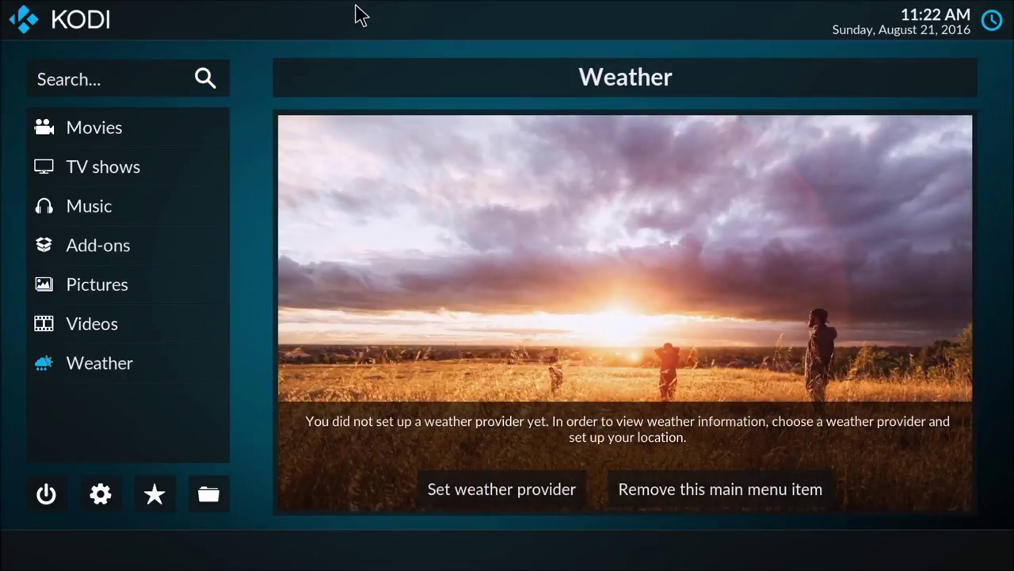
mouse_move(276, 59)
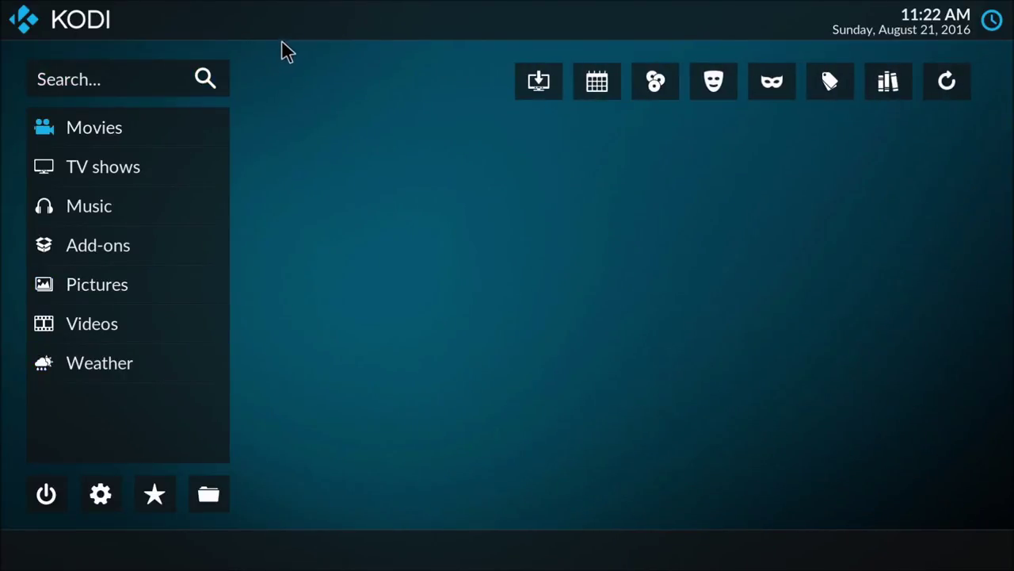